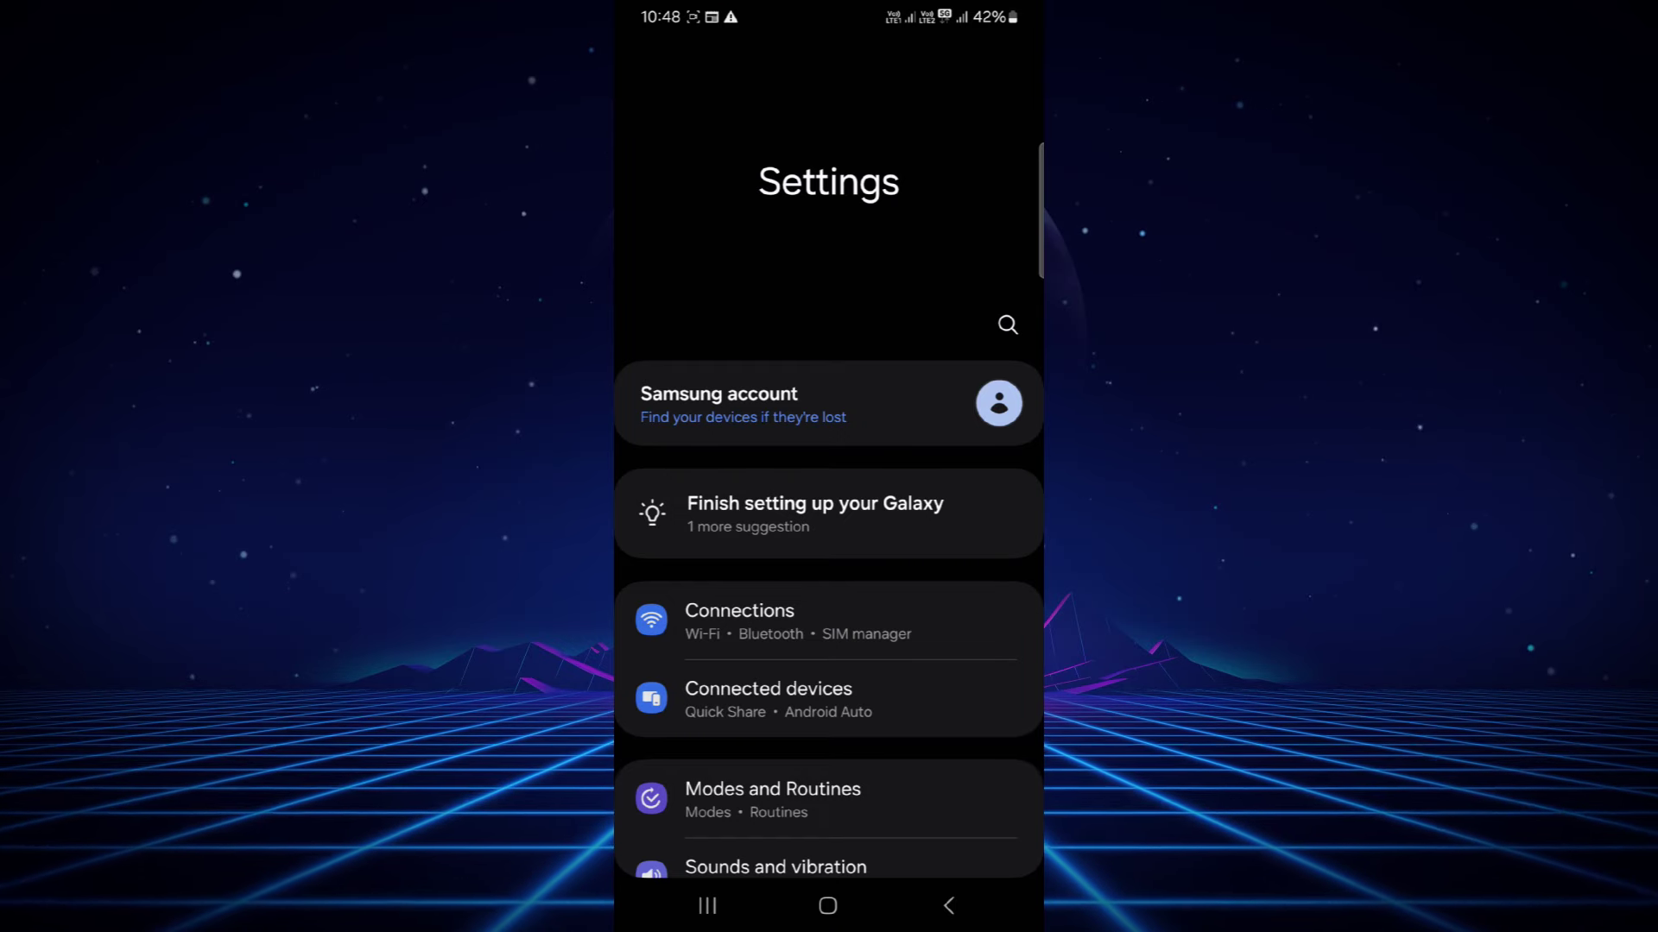
- Turn on the phone's Bluetooth from the quick settings shade and bring up its Bluetooth panel
left_click_drag(728, 107, 729, 431)
left_click(727, 149)
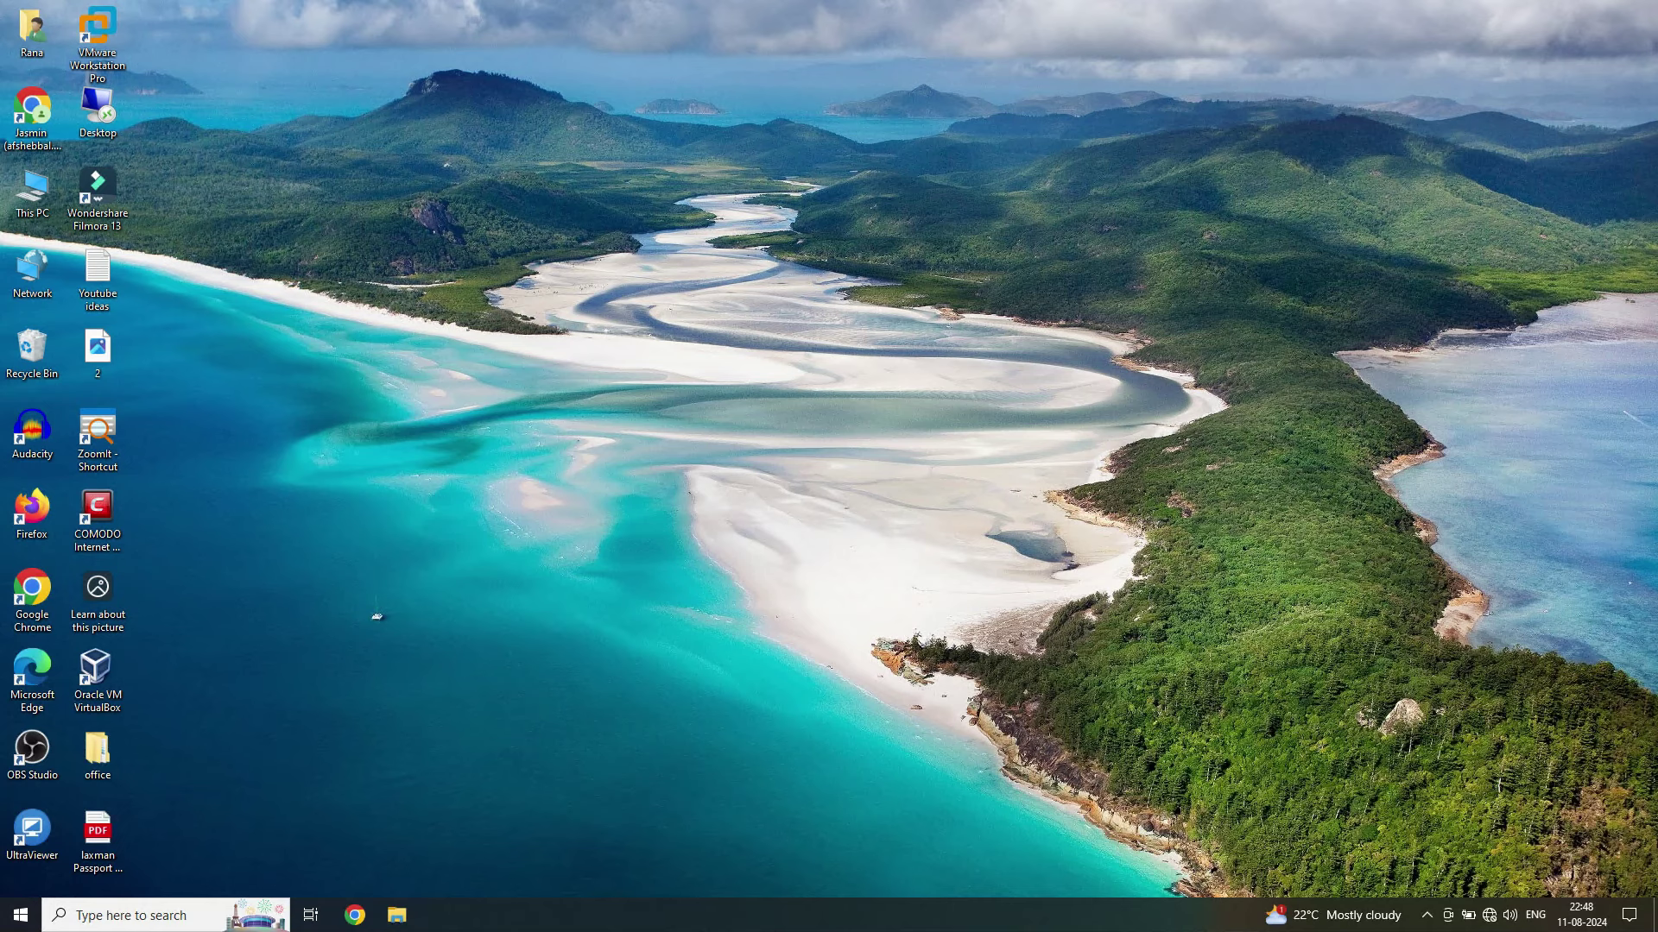
- Open Bluetooth & other devices settings through the 'bl' search and start adding a new device
key("super+s")
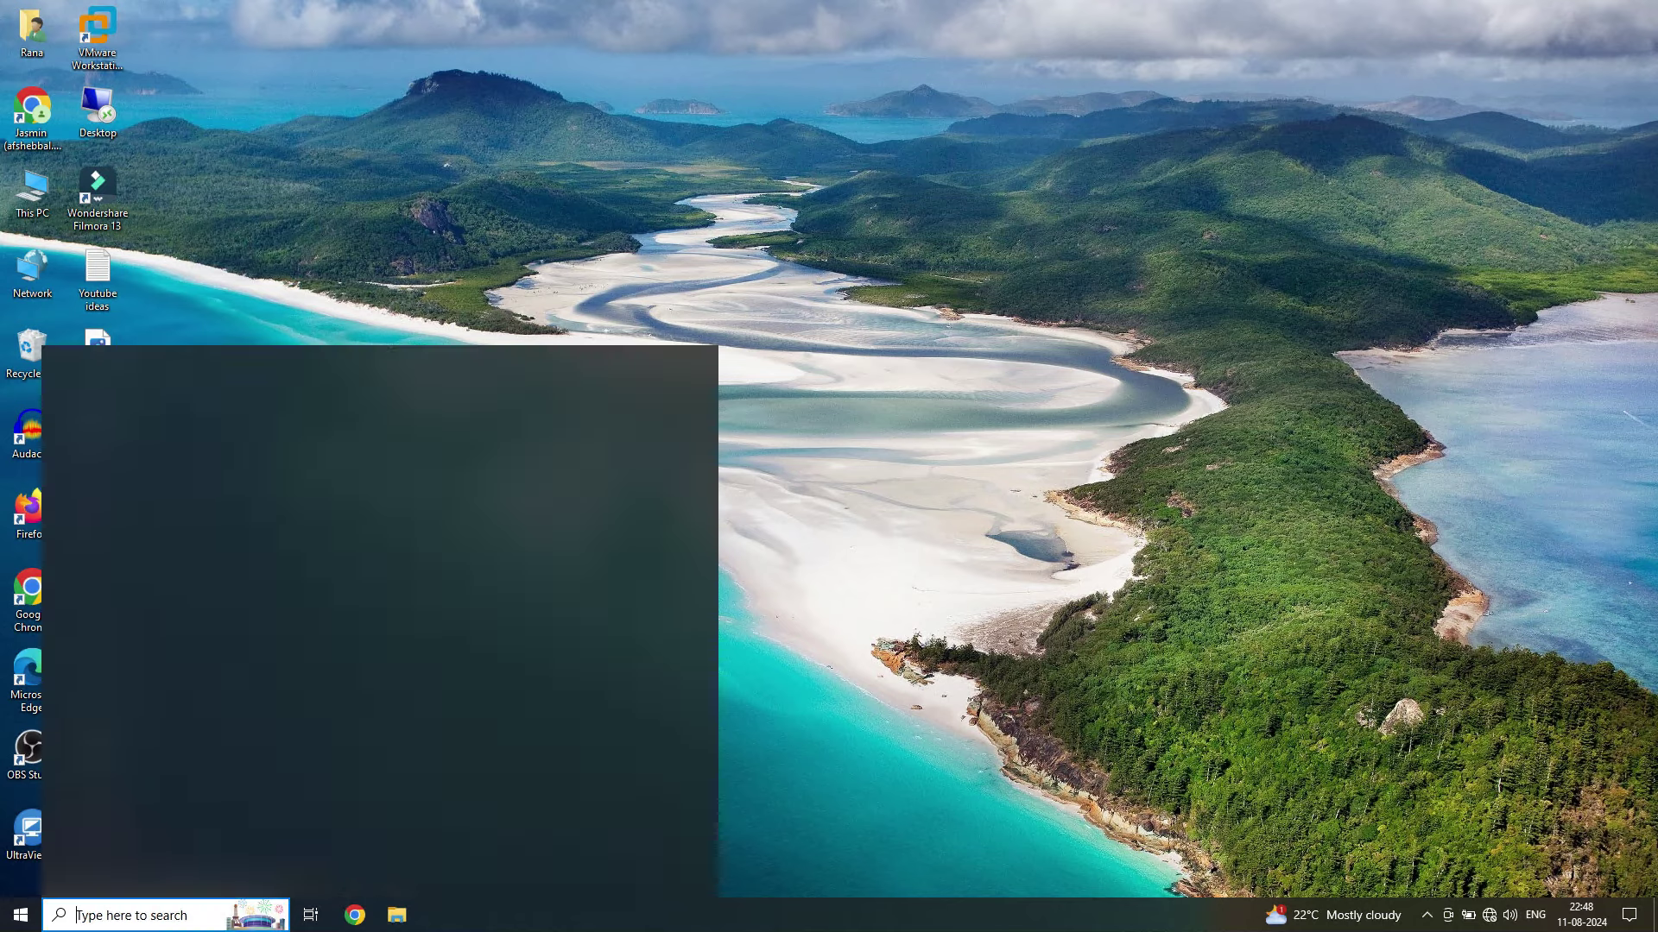
type("bl")
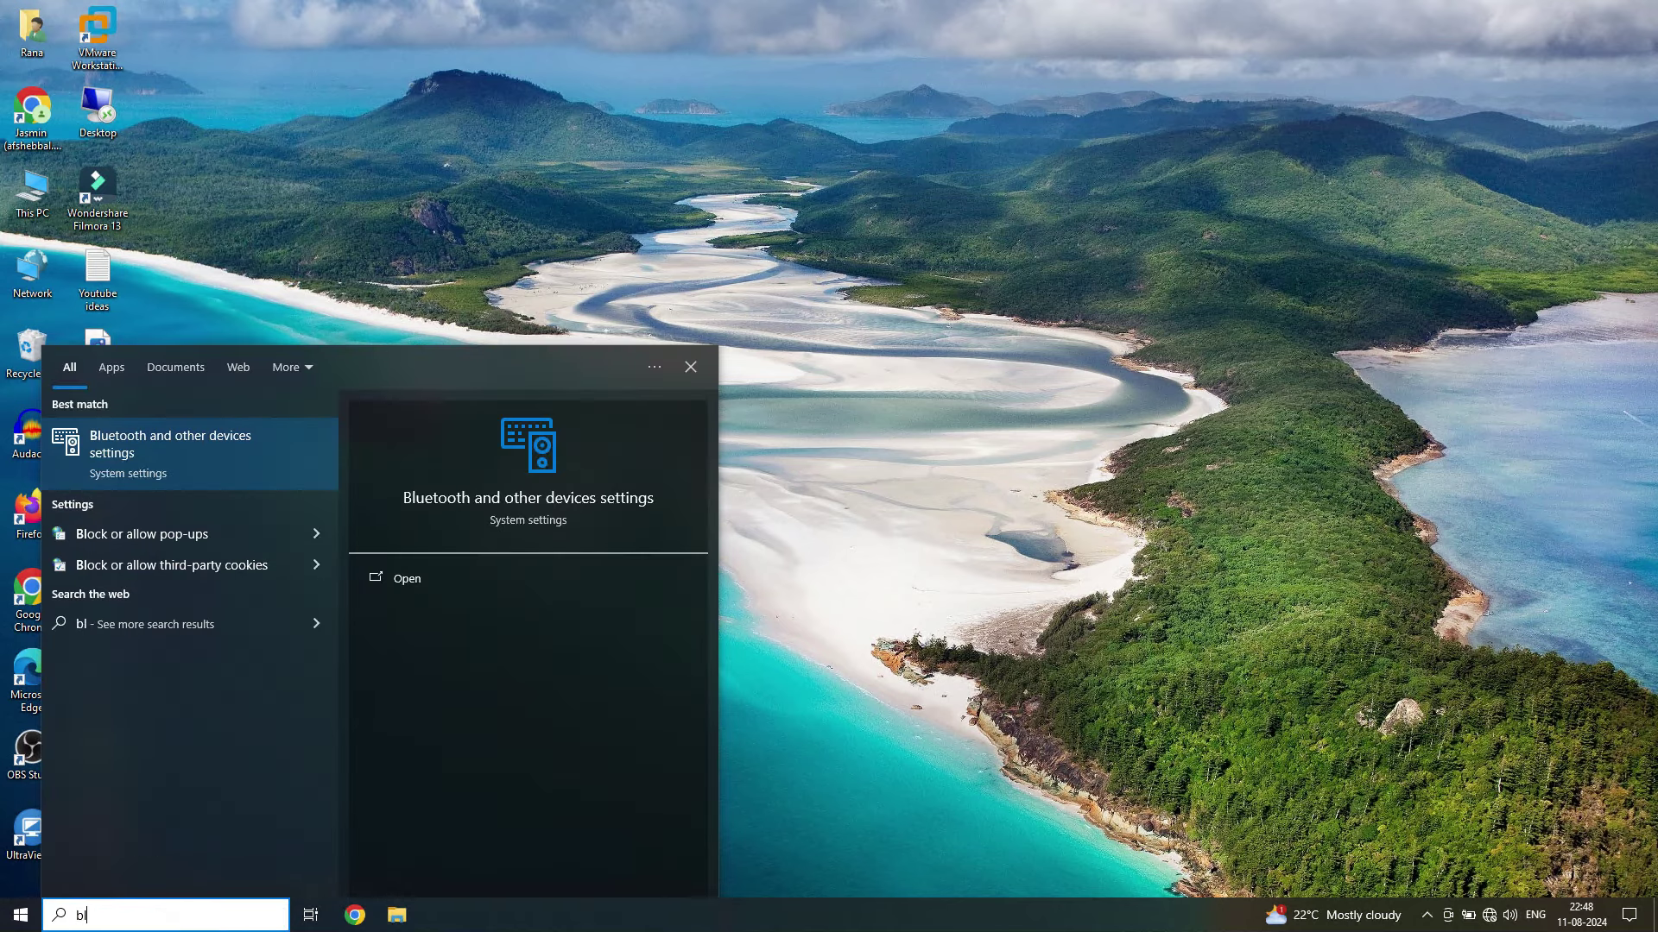
key("Return")
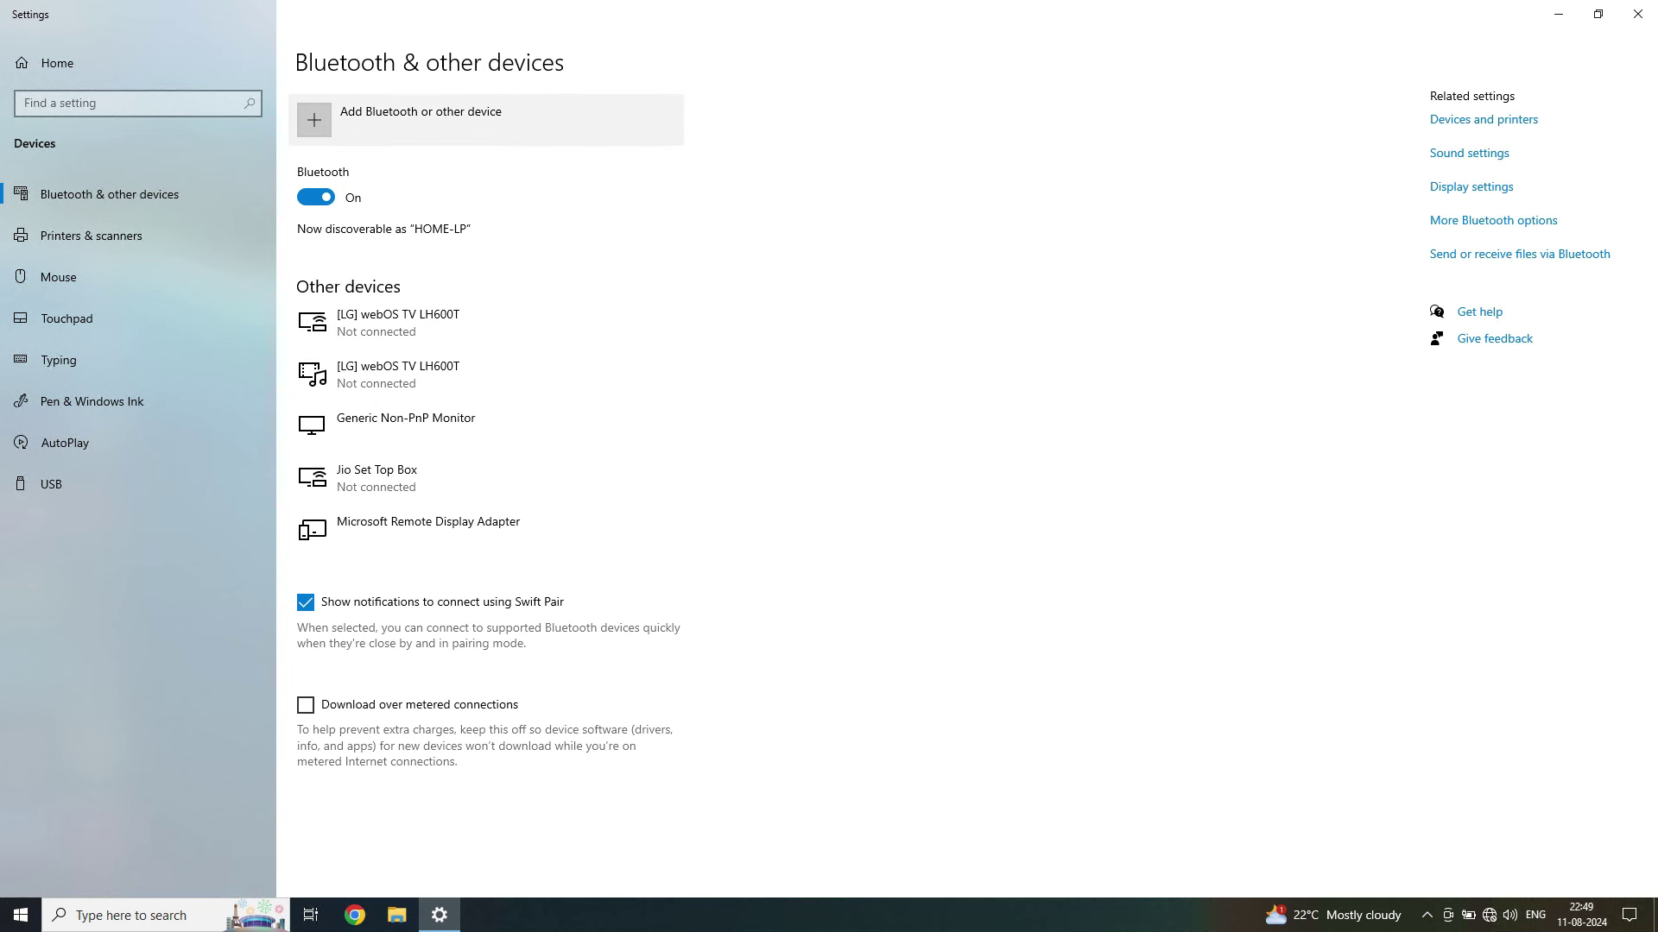
left_click(420, 119)
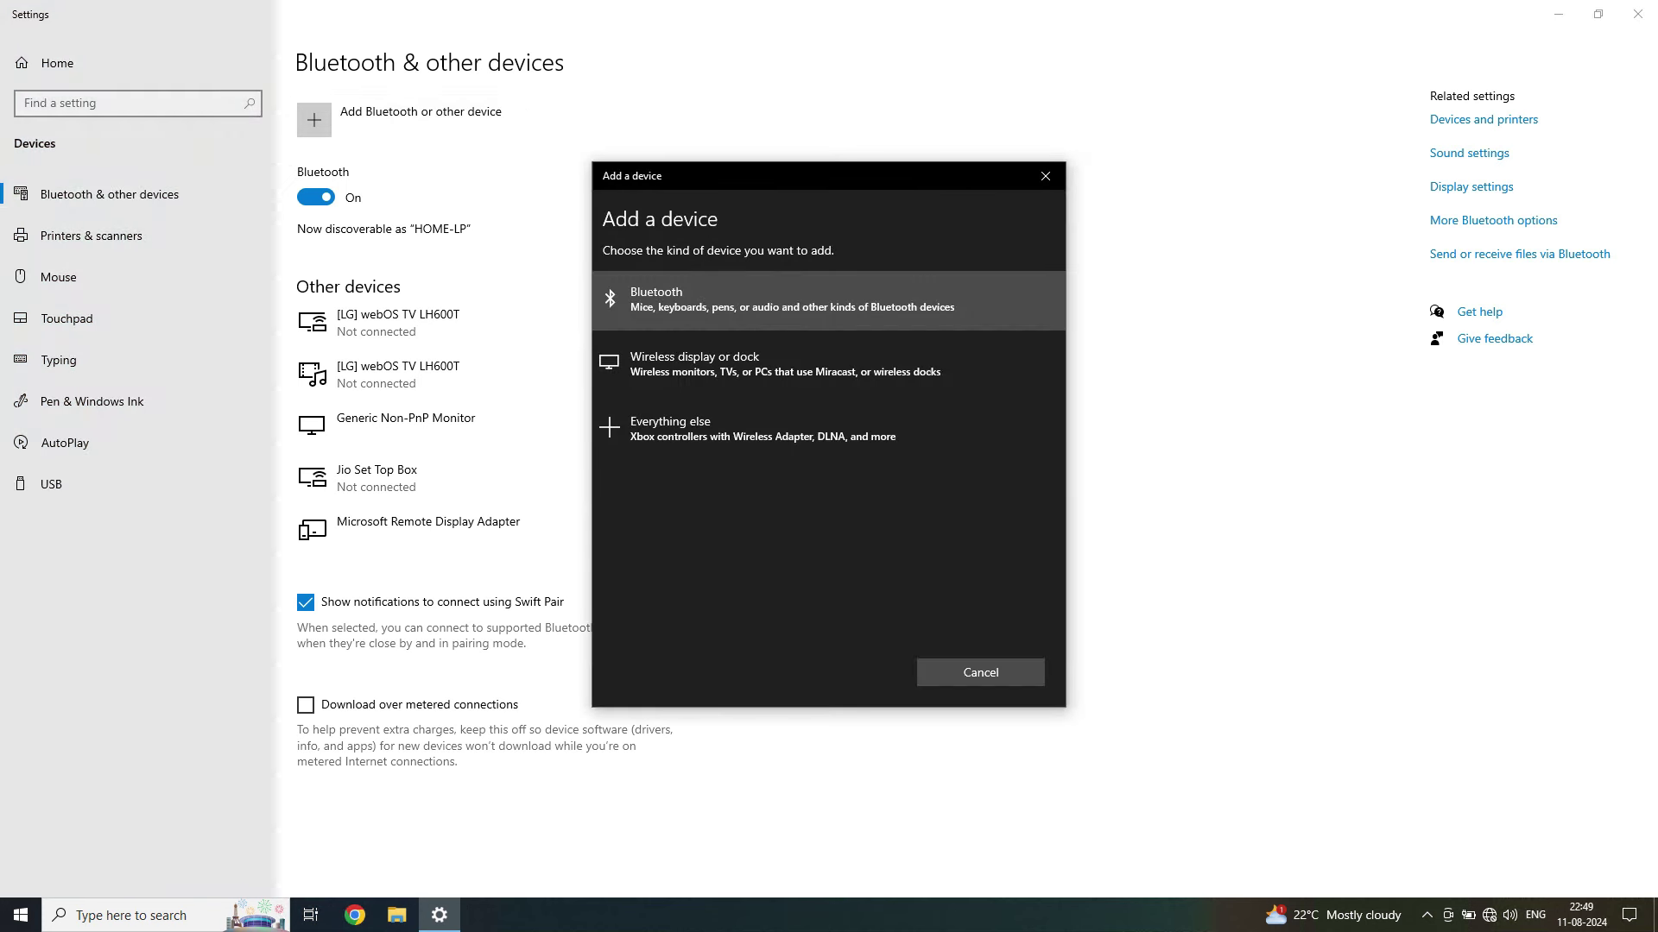
- Pair the PC with the Galaxy M34 5G over Bluetooth, confirming the matching PIN
left_click(777, 319)
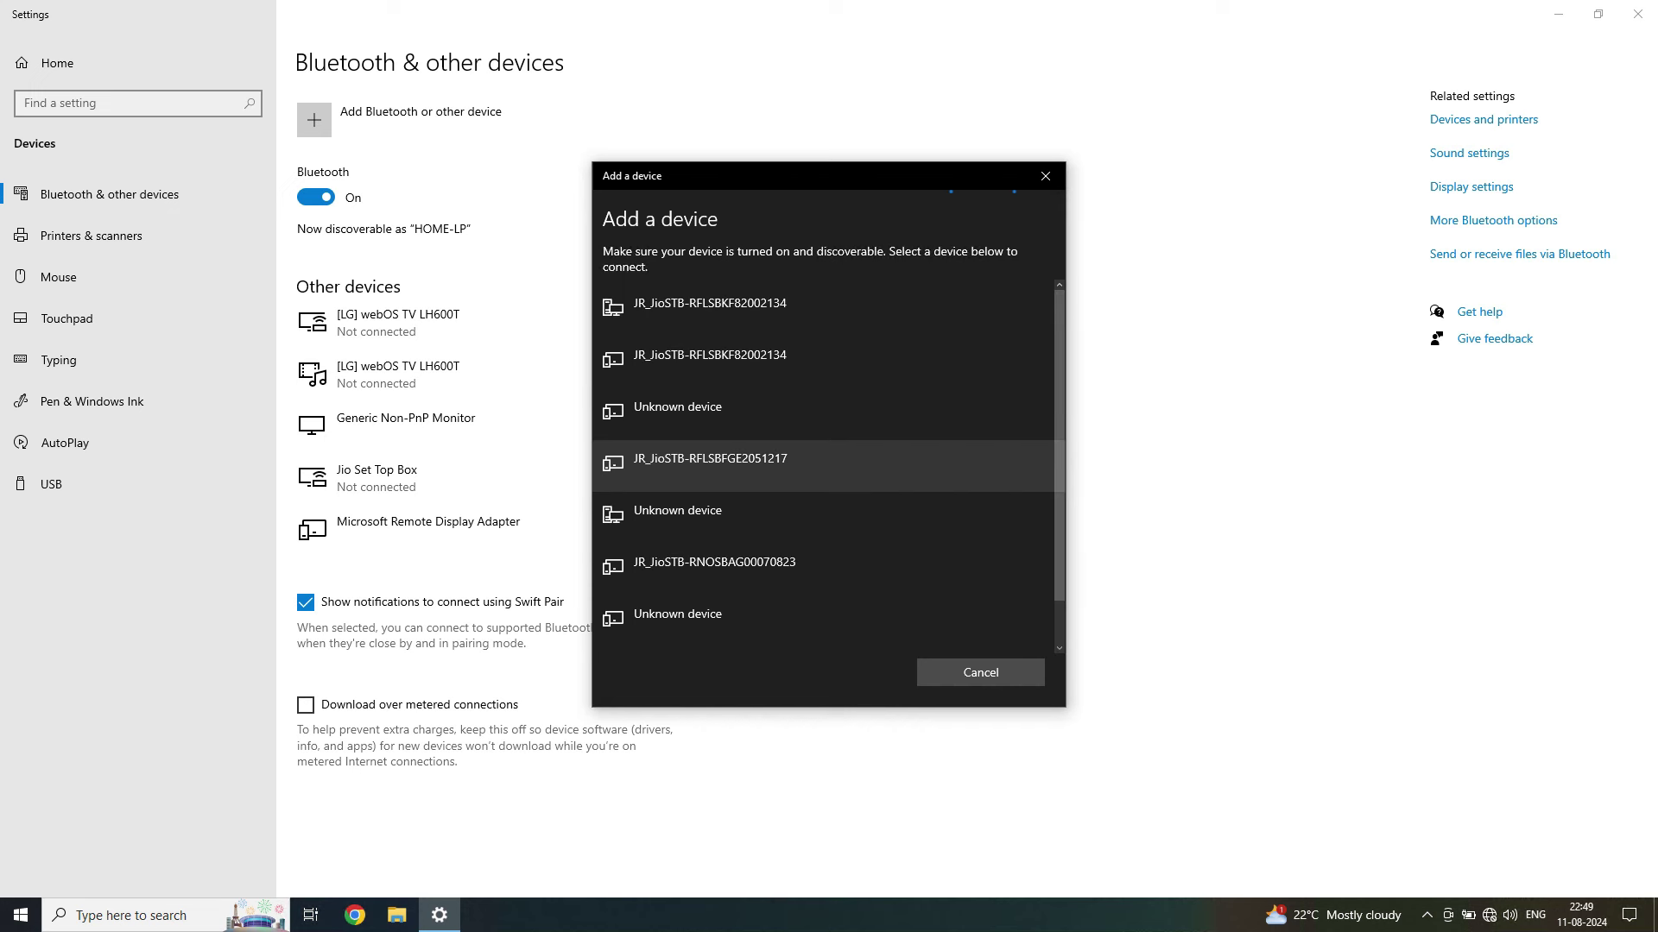
scroll(820, 466, "down", 1)
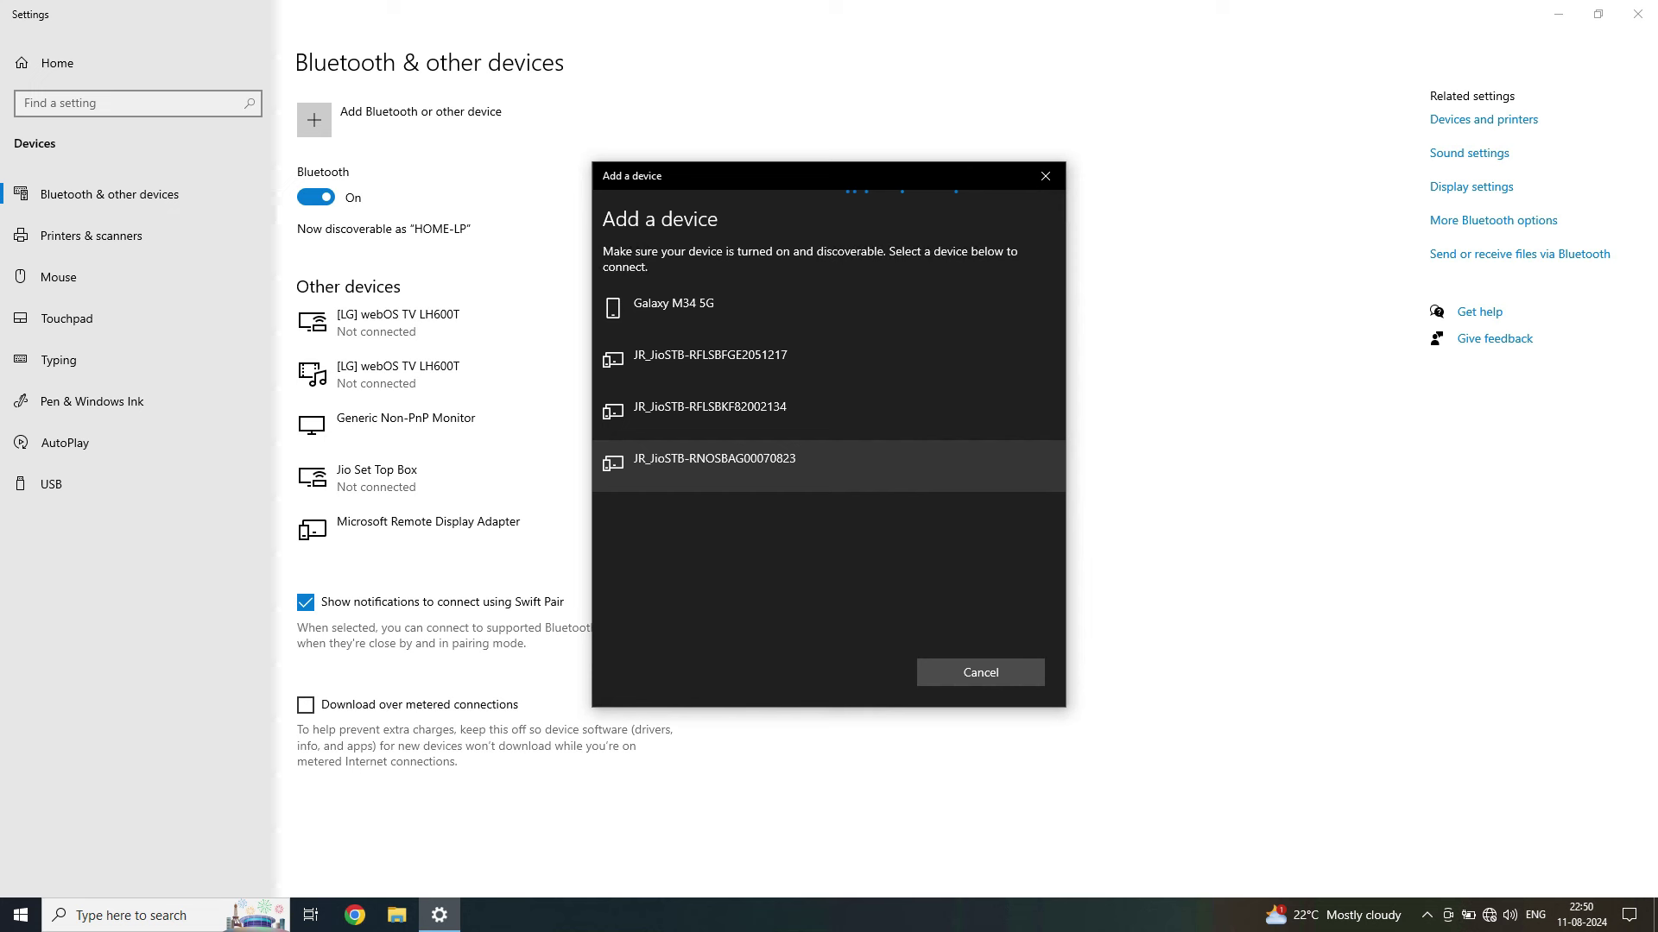
left_click(674, 309)
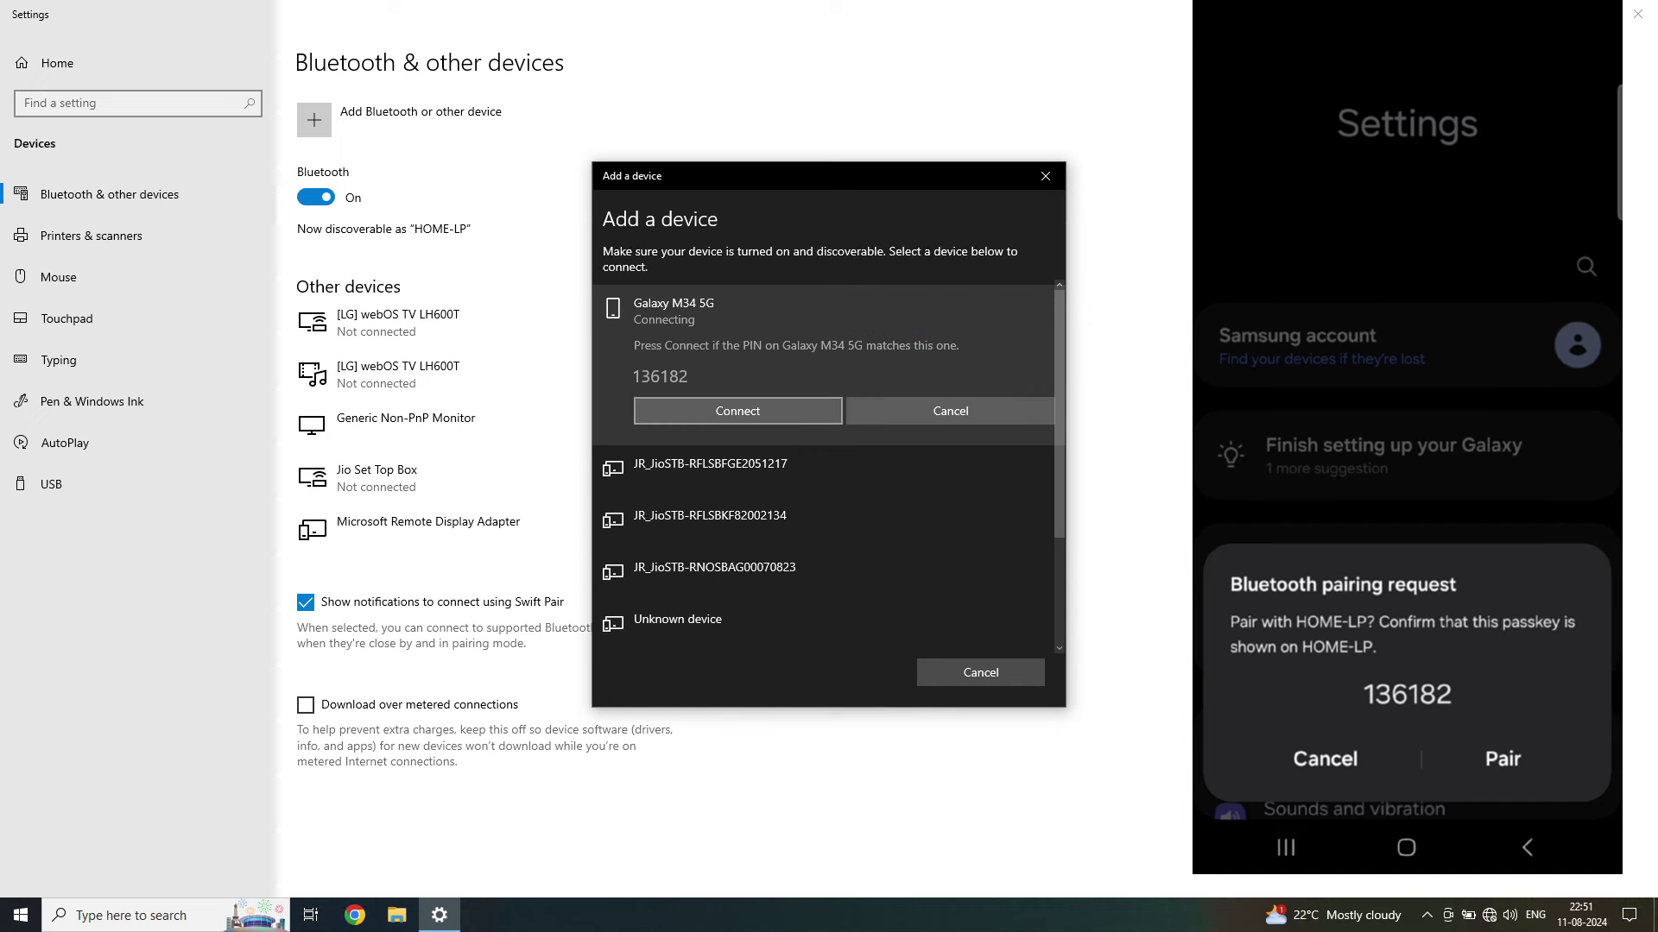
left_click(737, 411)
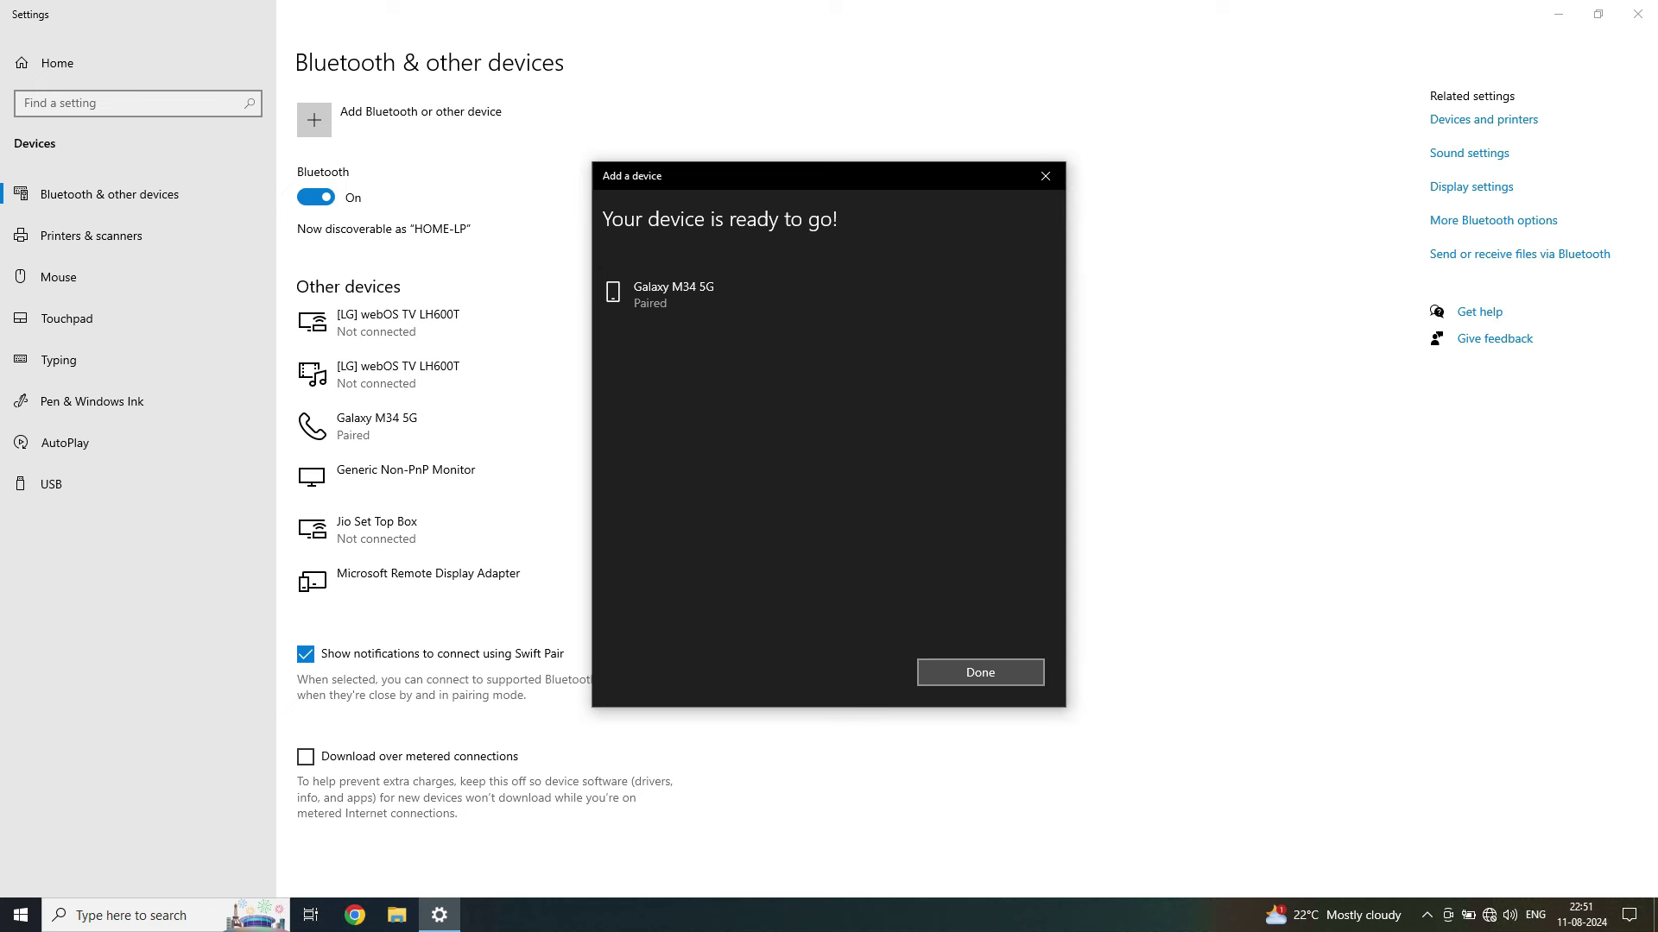
left_click(980, 671)
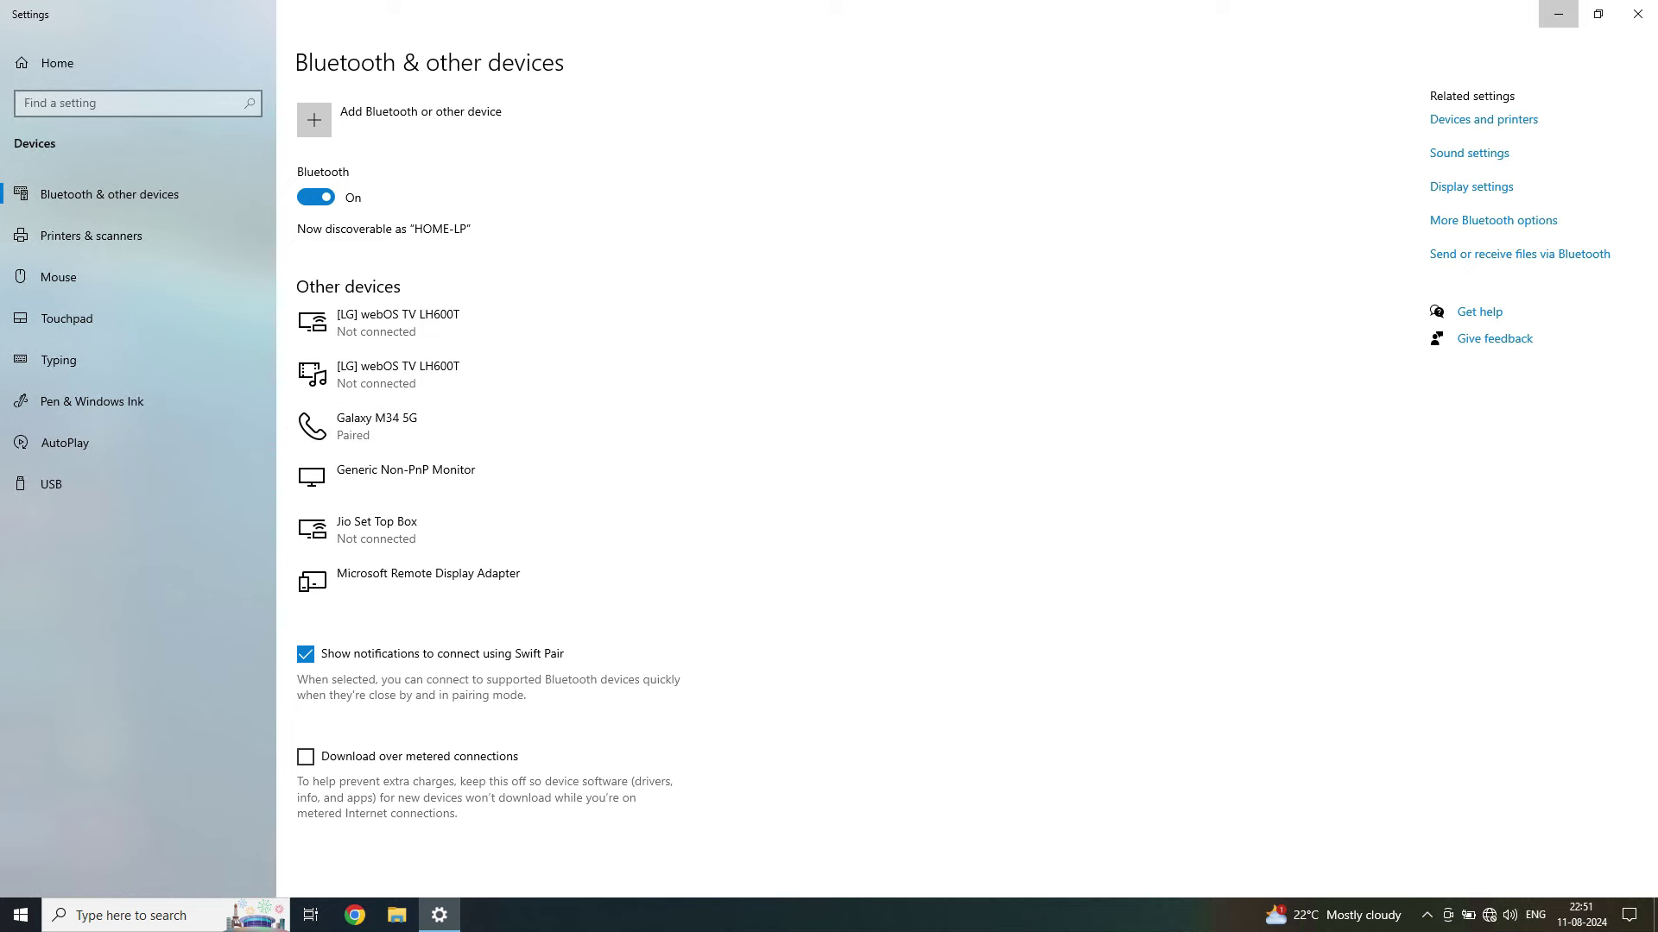
left_click(1559, 14)
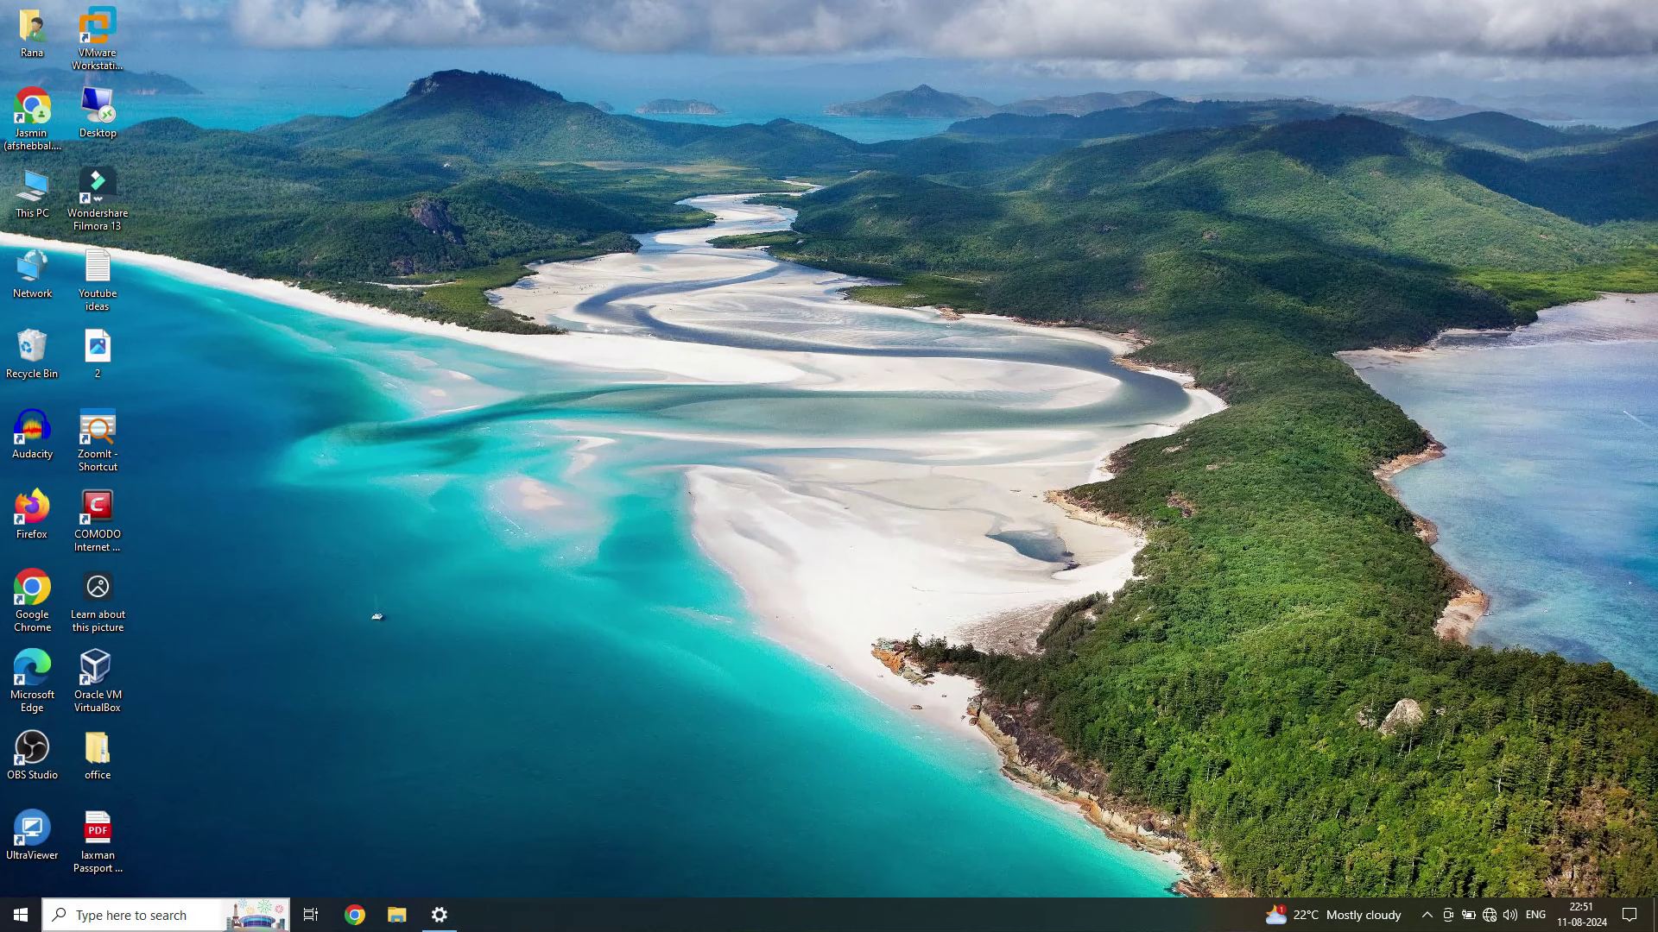
- Open Command Prompt and run 'ping 8.8.8.8'
left_click(129, 915)
type("cmd")
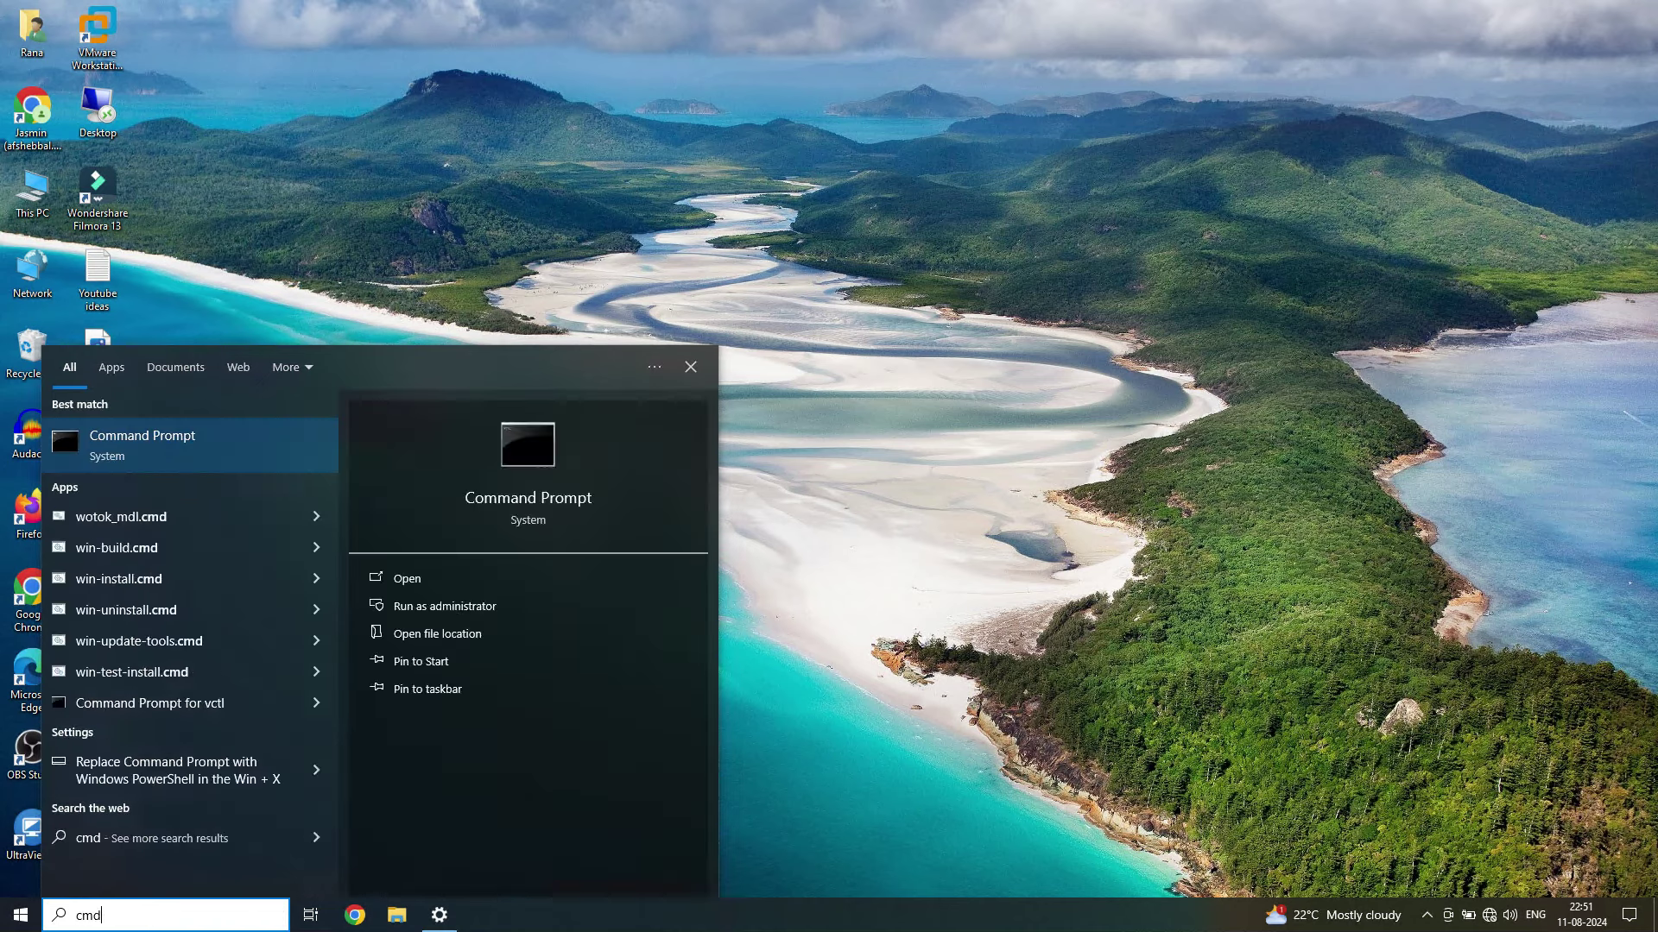
key("Return")
type("ping 8.8.8.8")
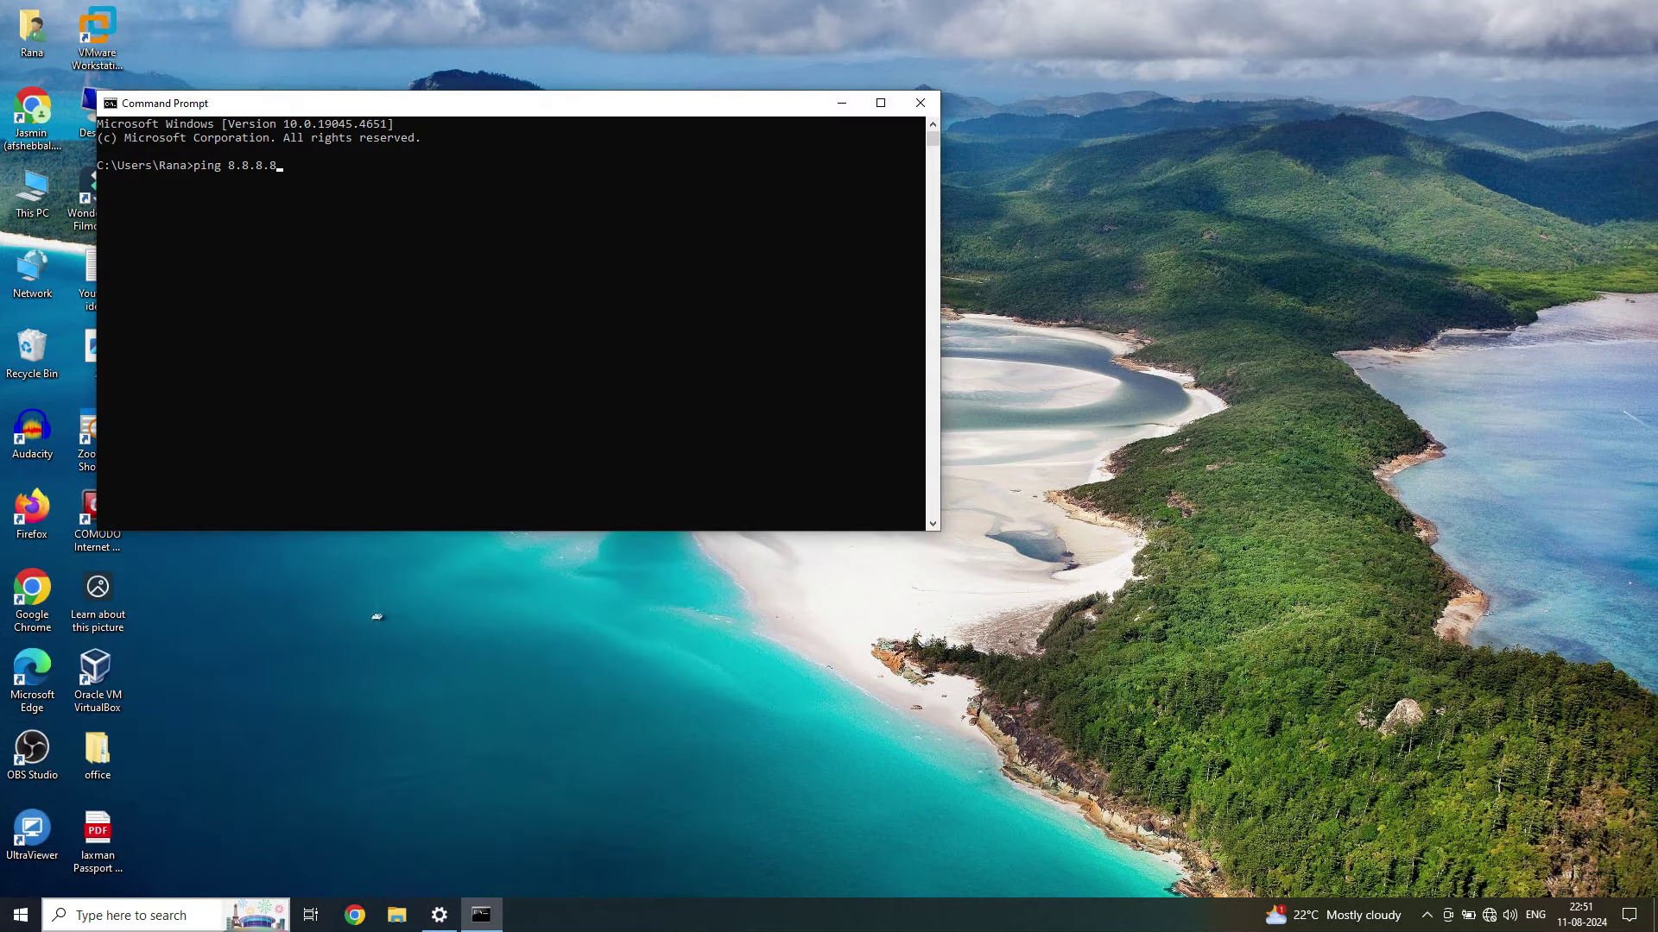
key("Return")
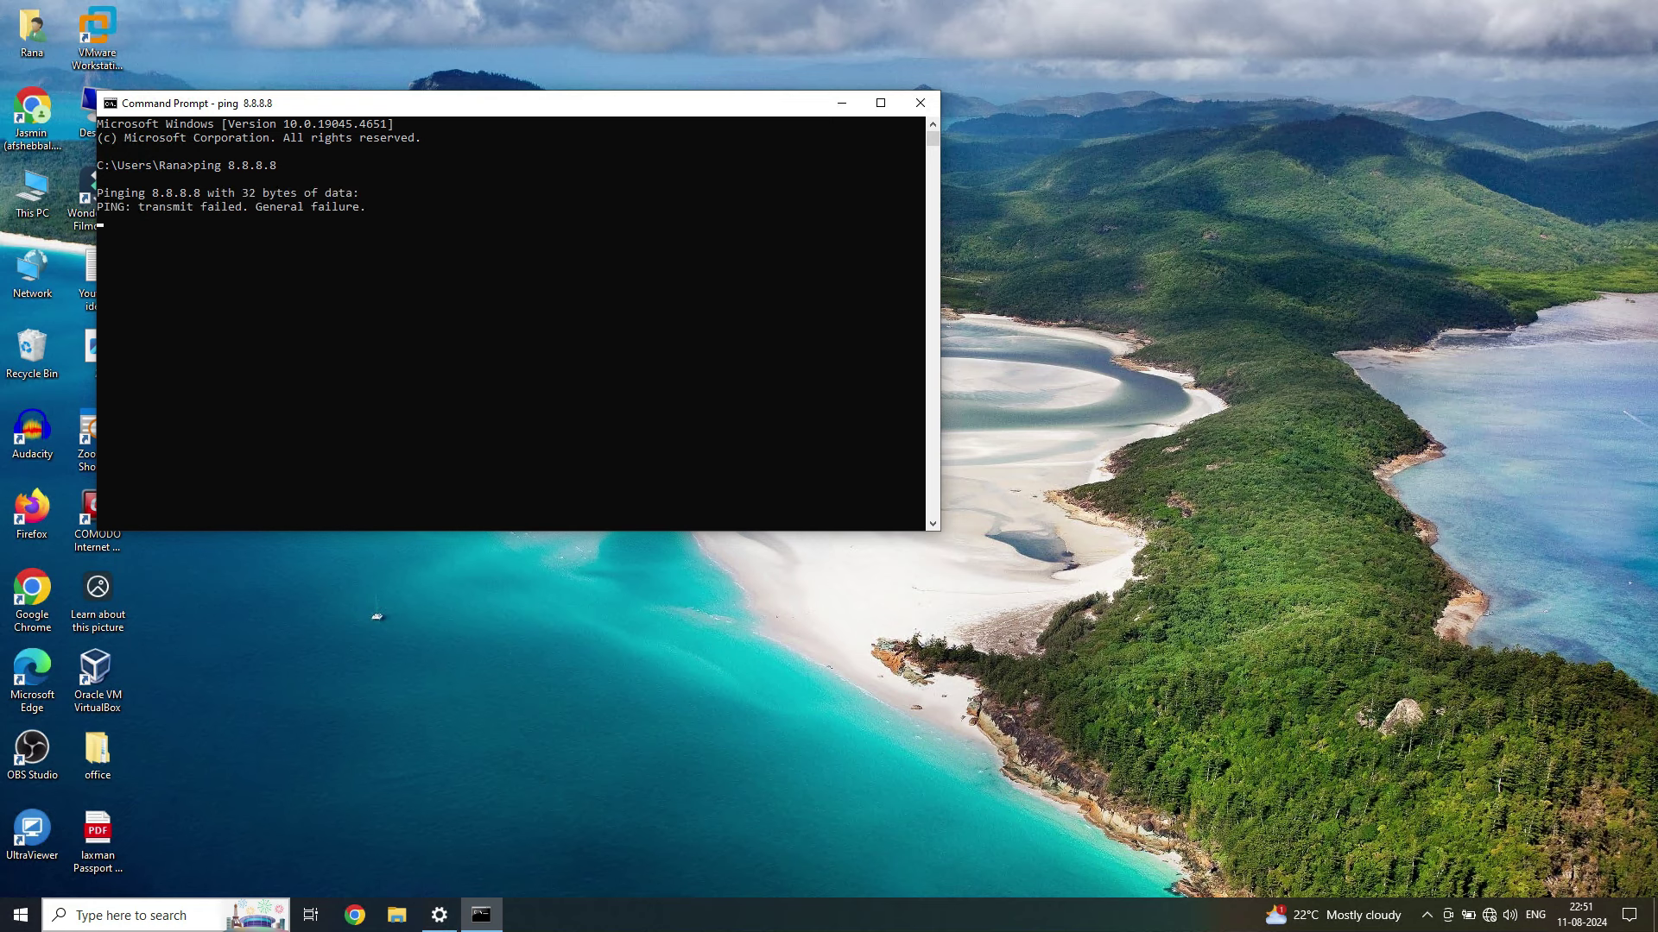
- Highlight the 'PING: transmit failed. General failure.' output, then clear the selection
left_click(373, 234)
left_click_drag(373, 234, 183, 192)
left_click(251, 247)
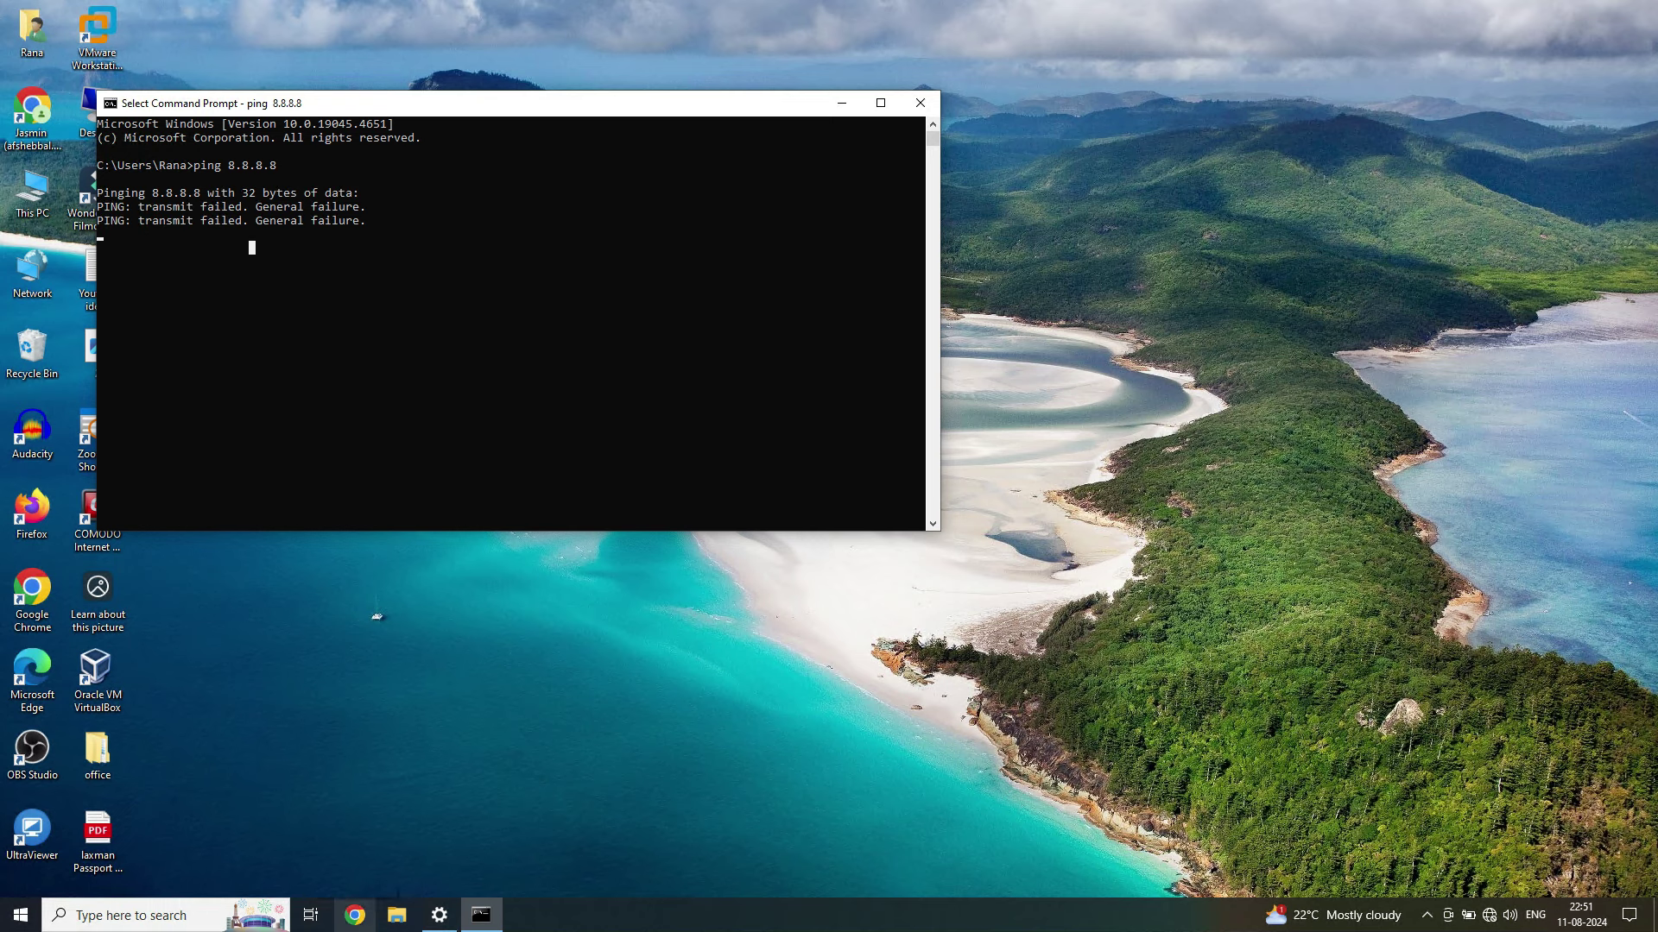
right_click(355, 915)
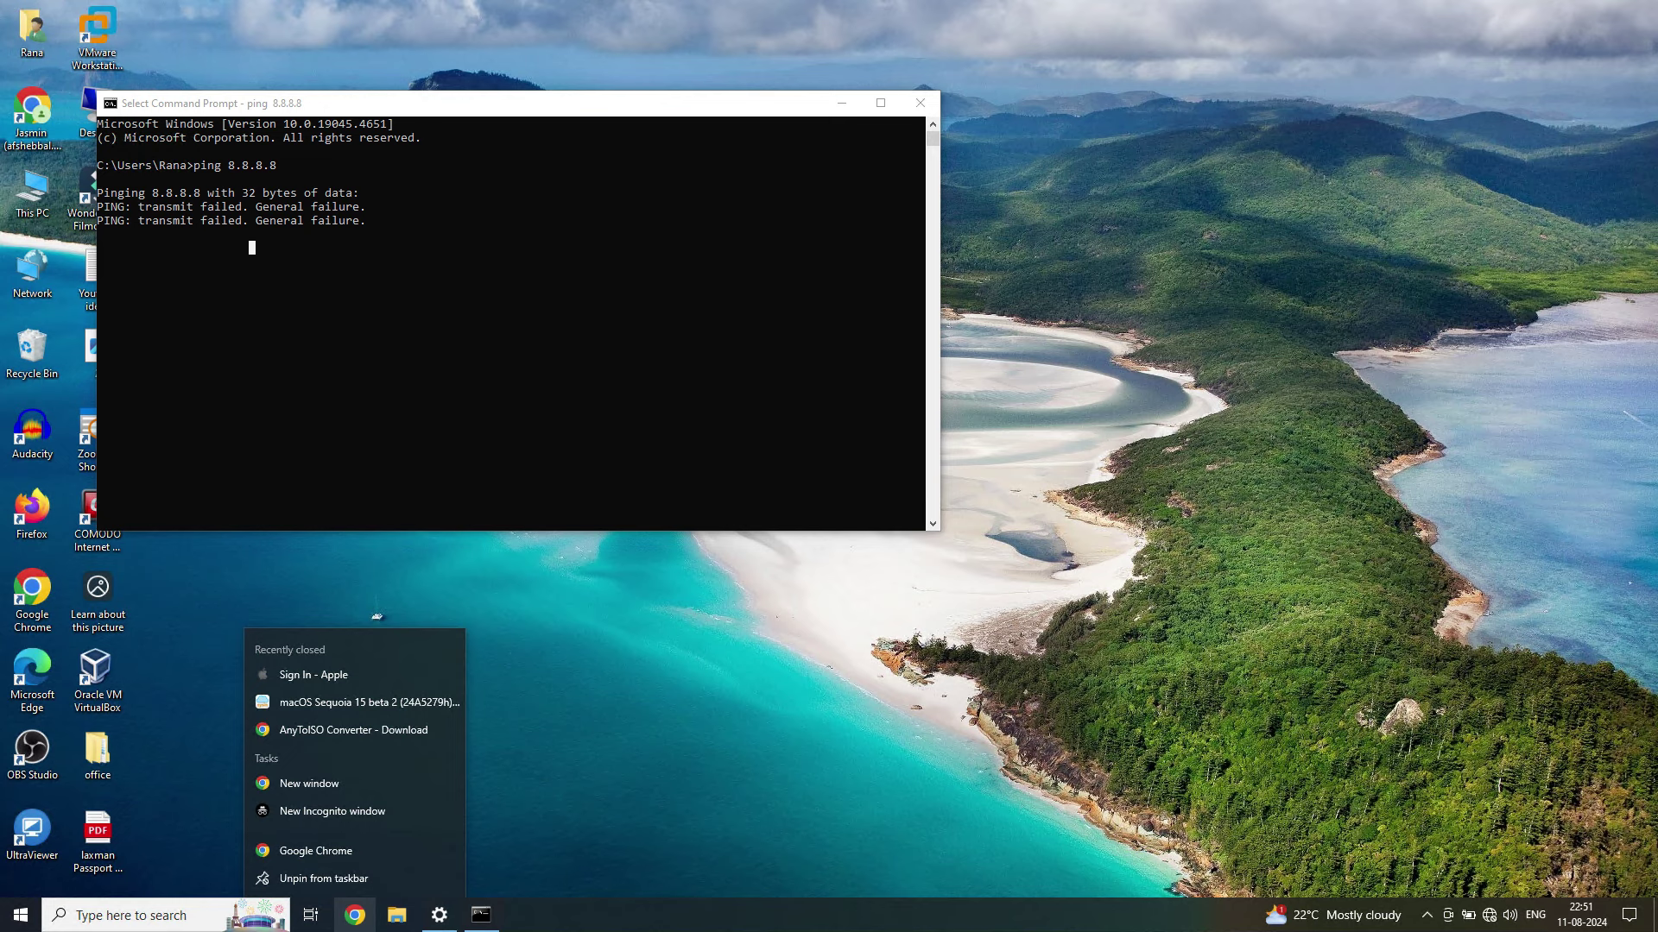
- Load google.com in a new Incognito window, which fails with ERR_NAME_NOT_RESOLVED
left_click(332, 811)
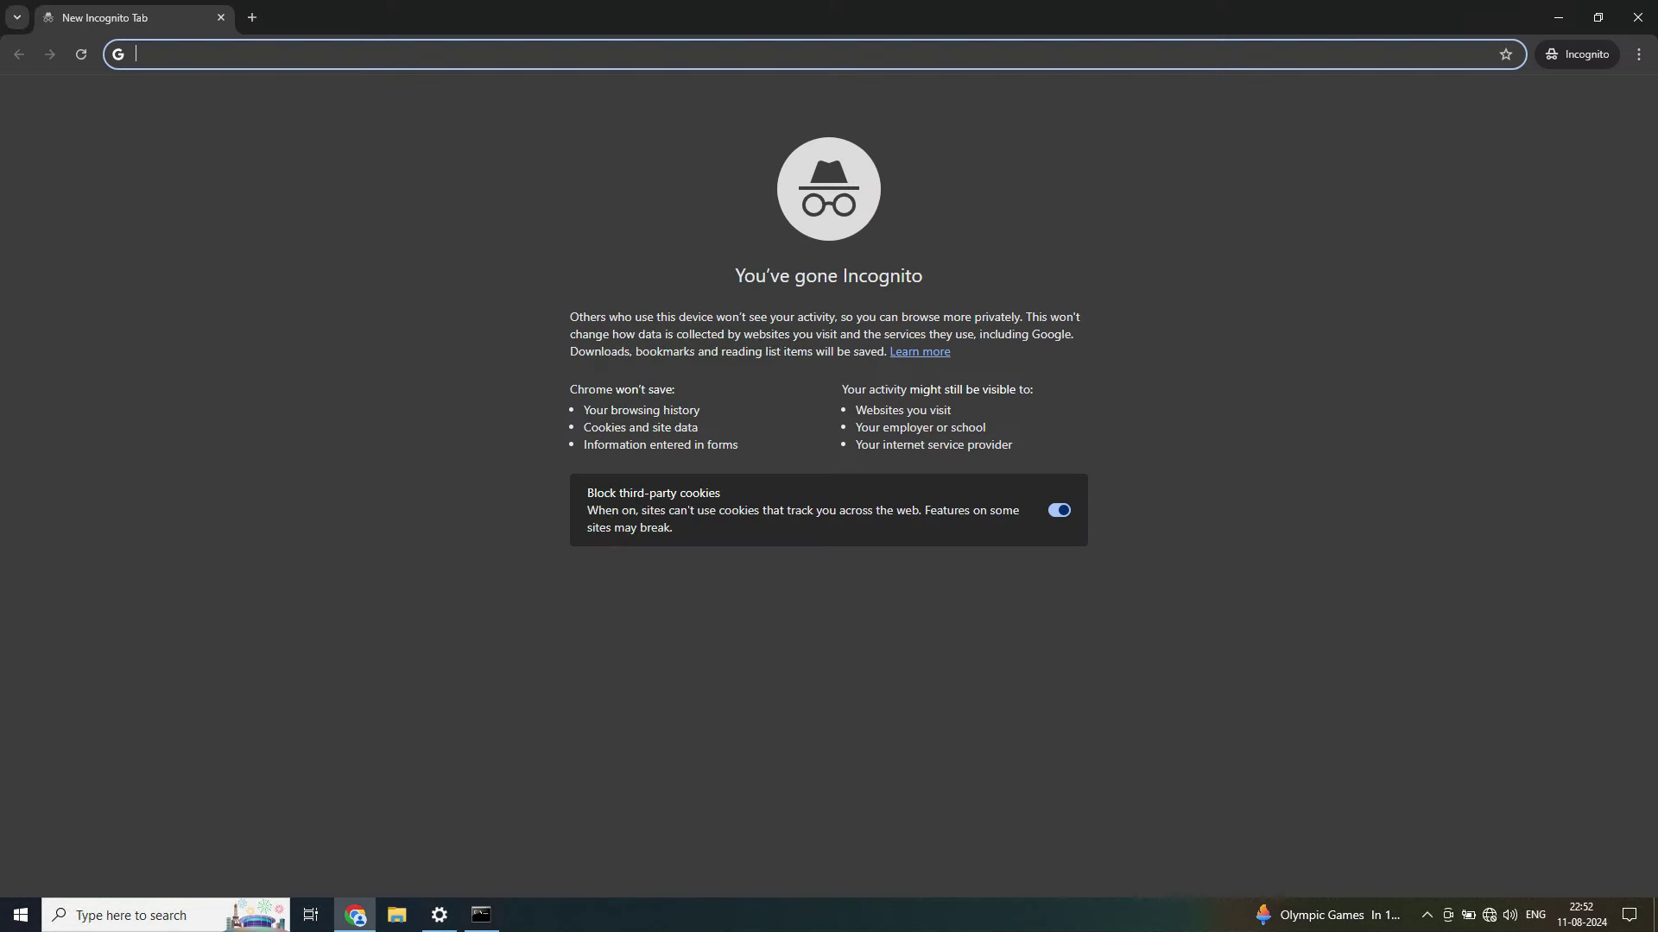
type("google.com")
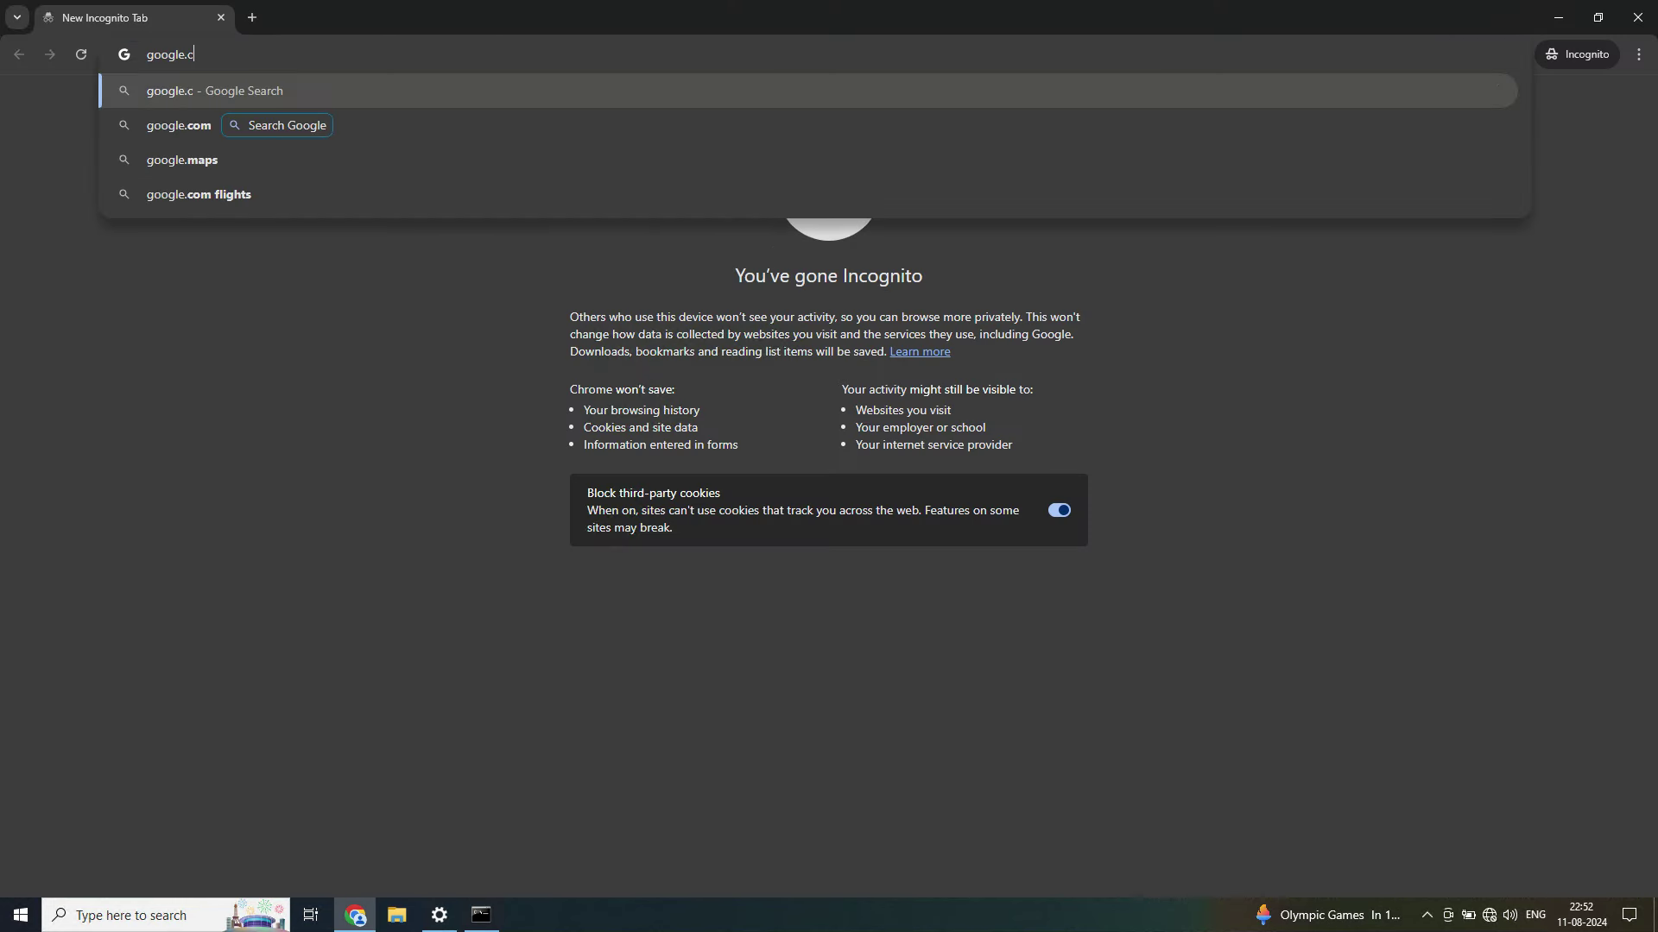
key("Return")
left_click_drag(699, 451, 570, 302)
left_click(570, 303)
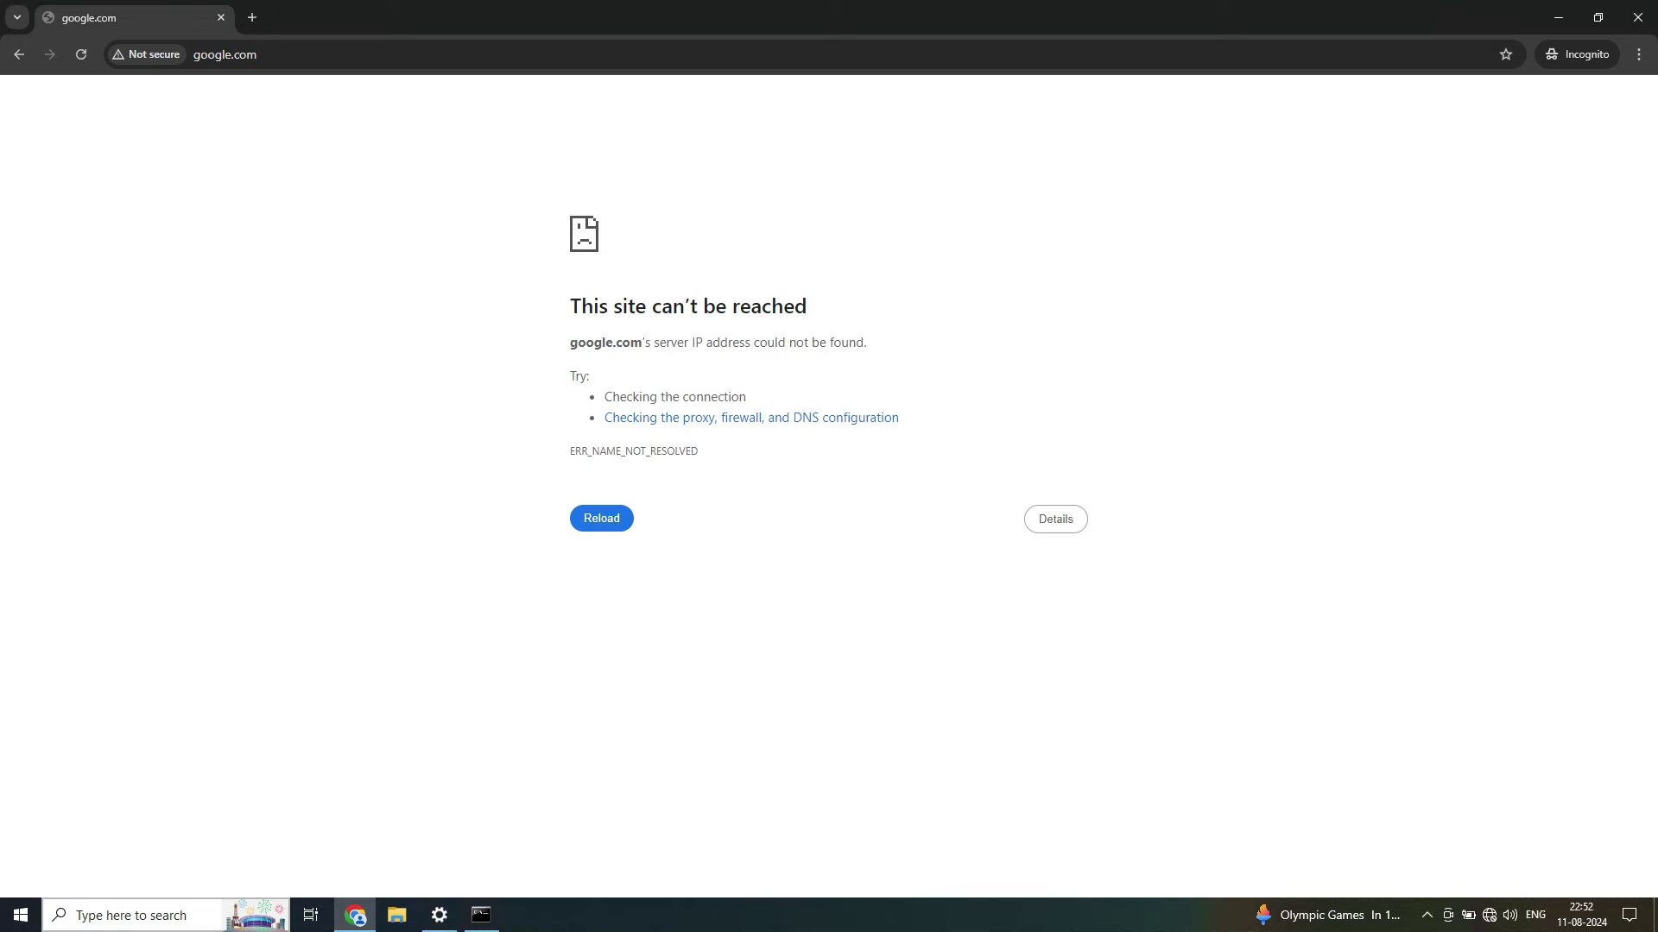
key("super+s")
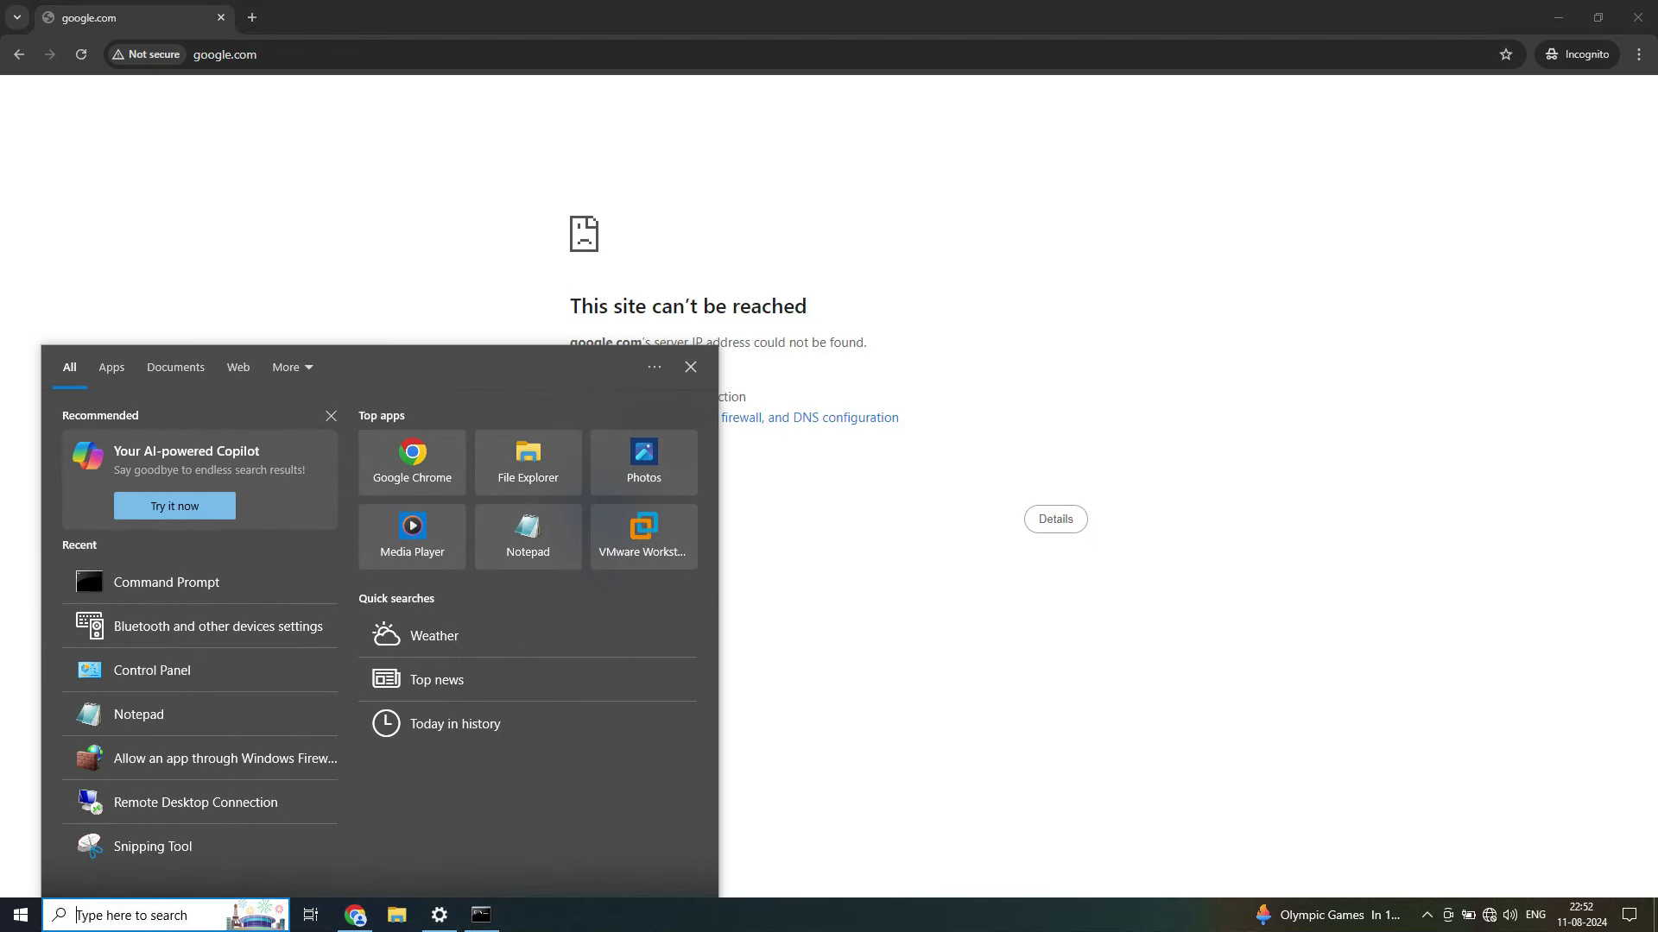
- Connect to Galaxy M34 5G from Devices and Printers using Connect using > Access point
left_click(152, 670)
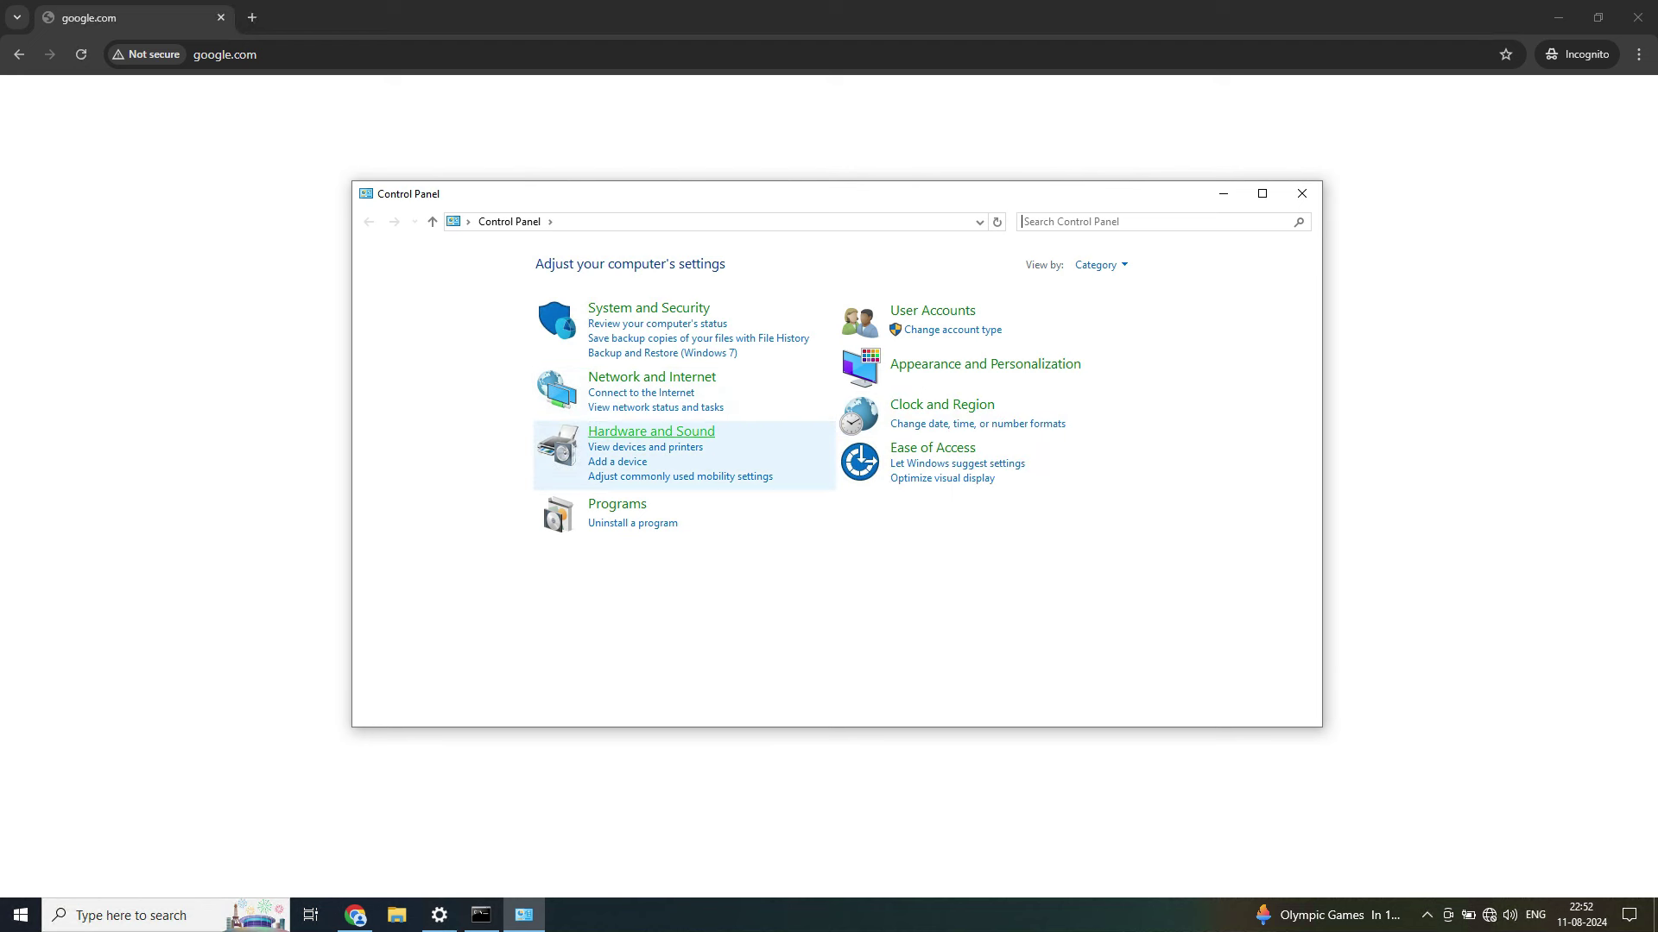
left_click(651, 431)
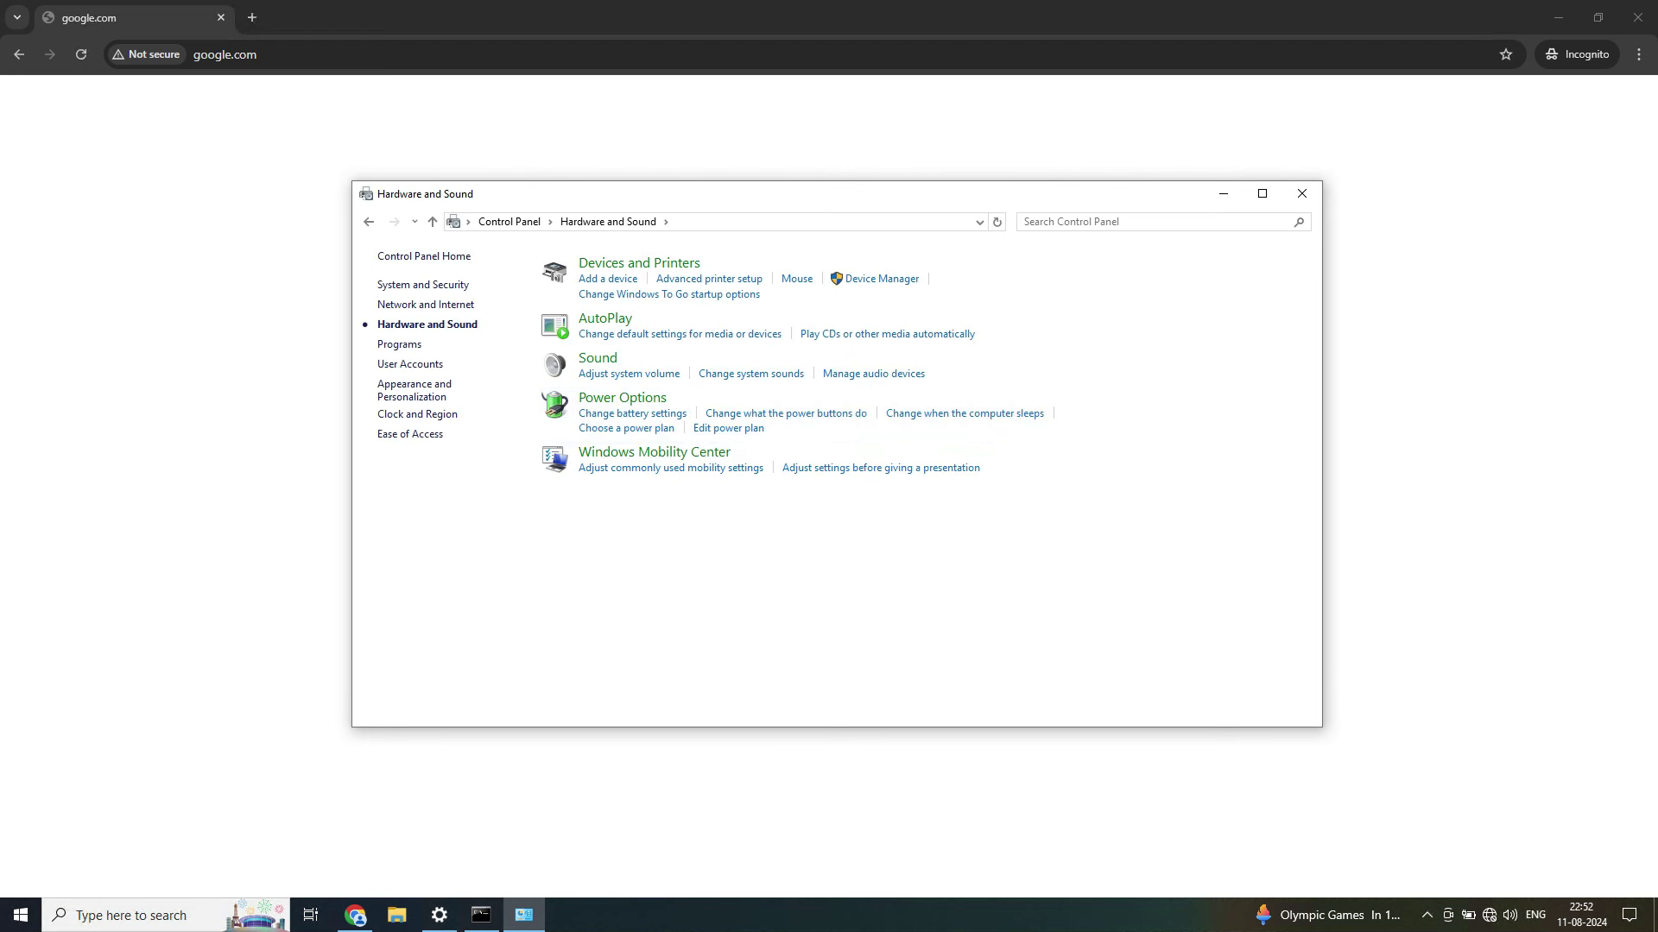
left_click(623, 264)
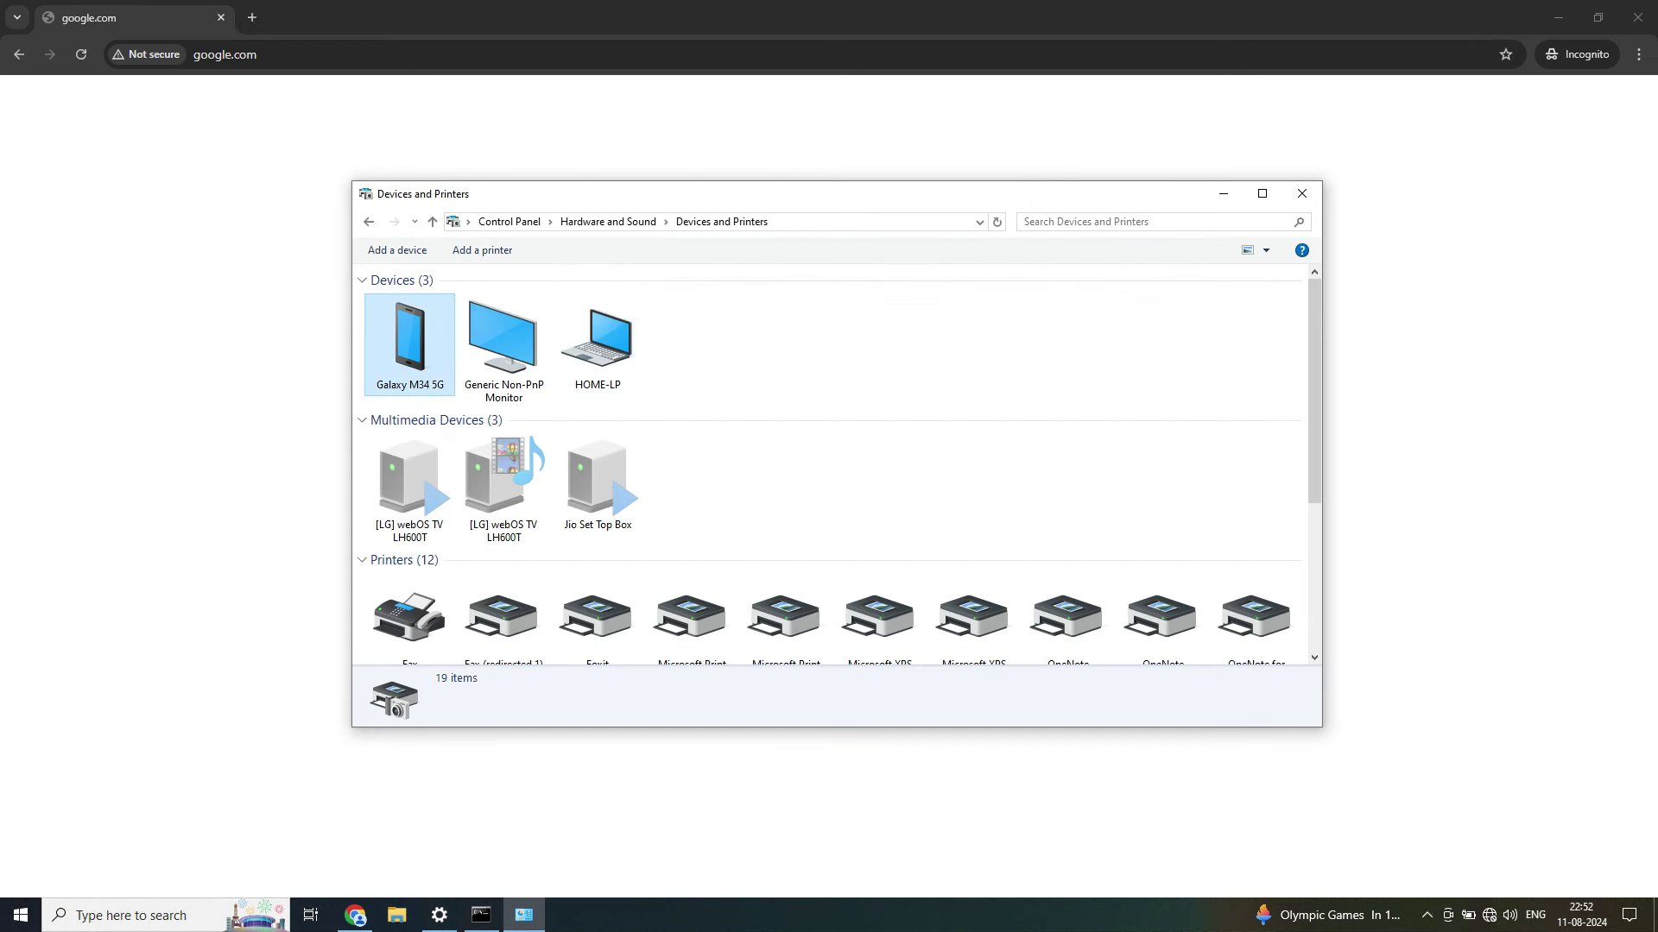
right_click(406, 343)
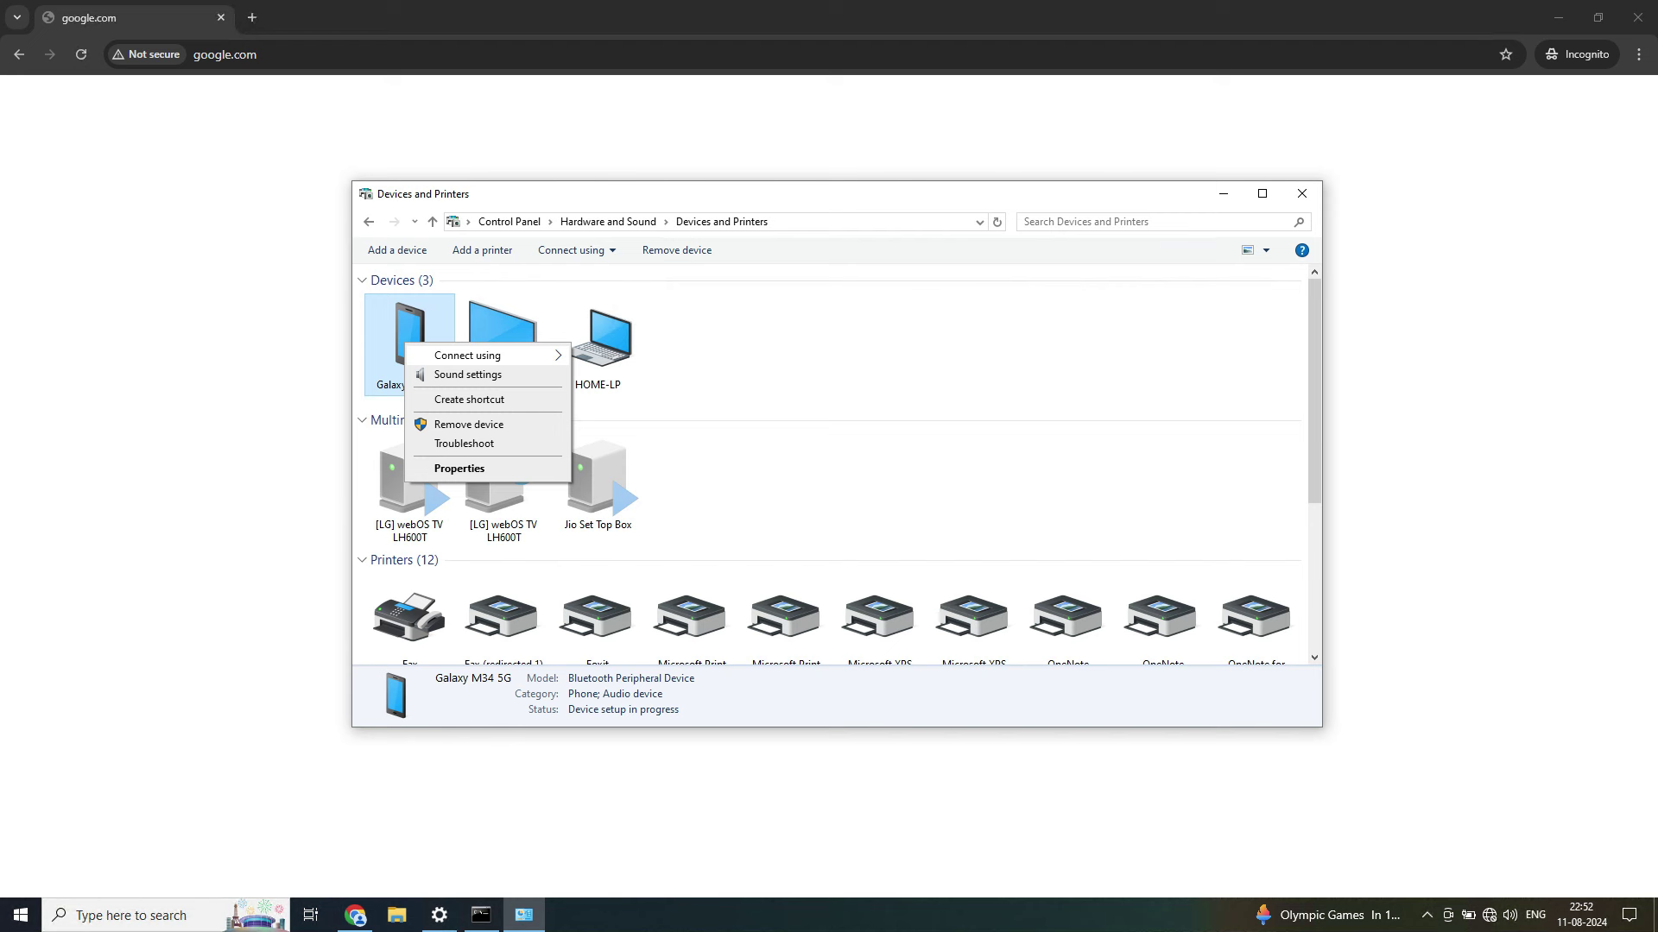
mouse_move(483, 355)
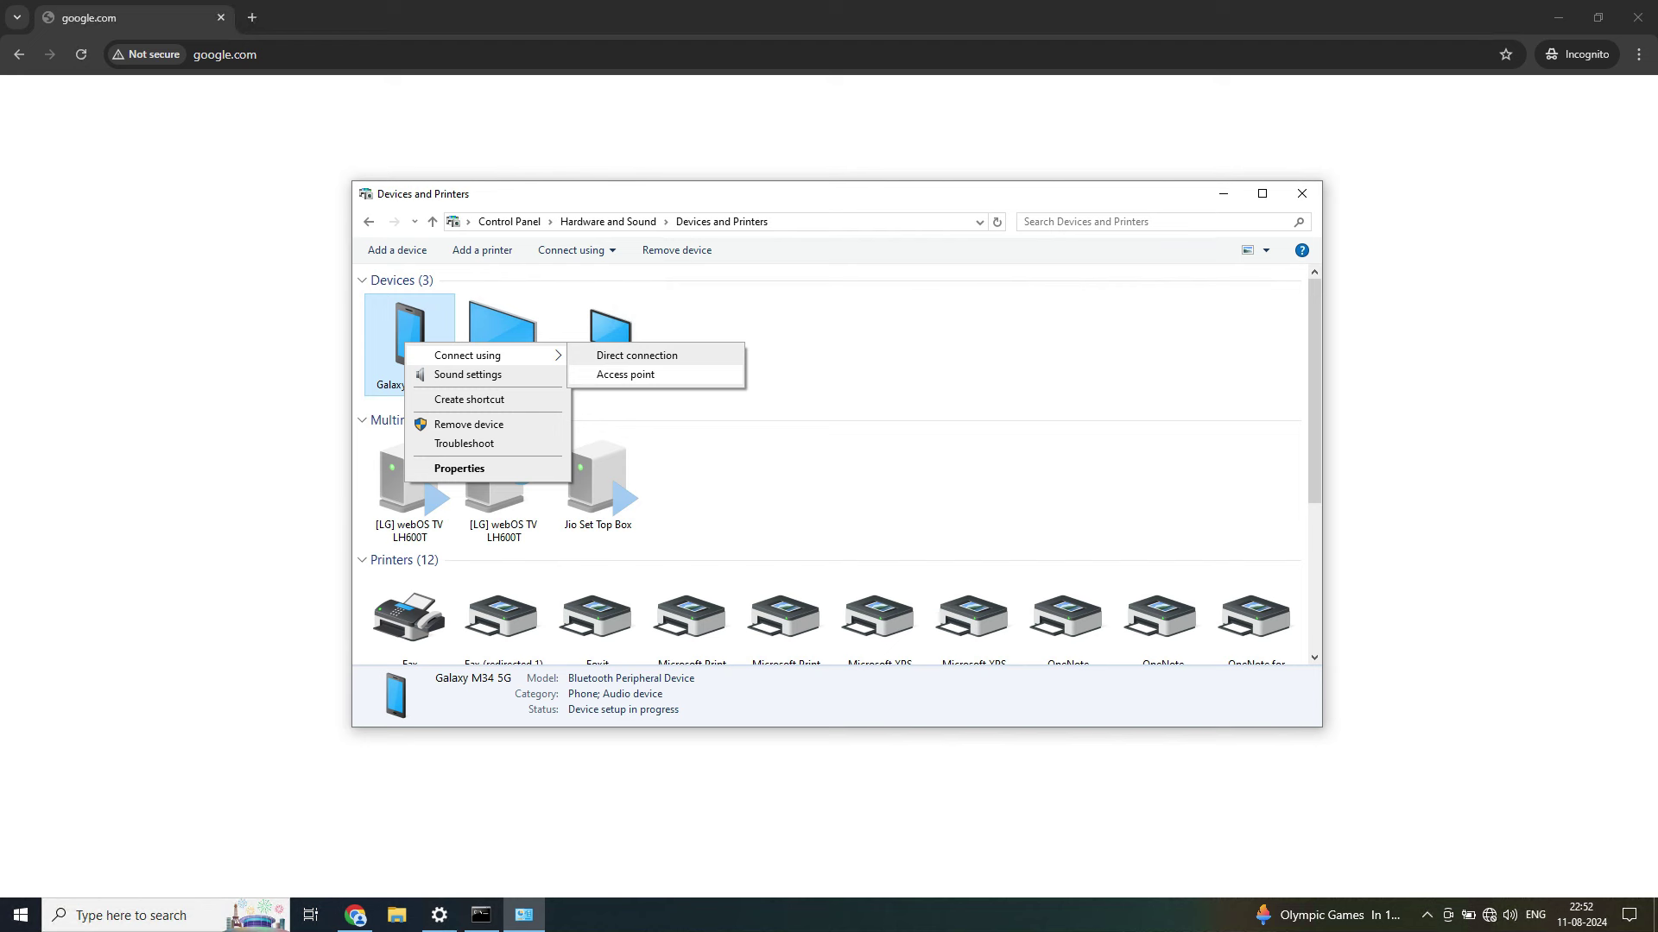
left_click(637, 354)
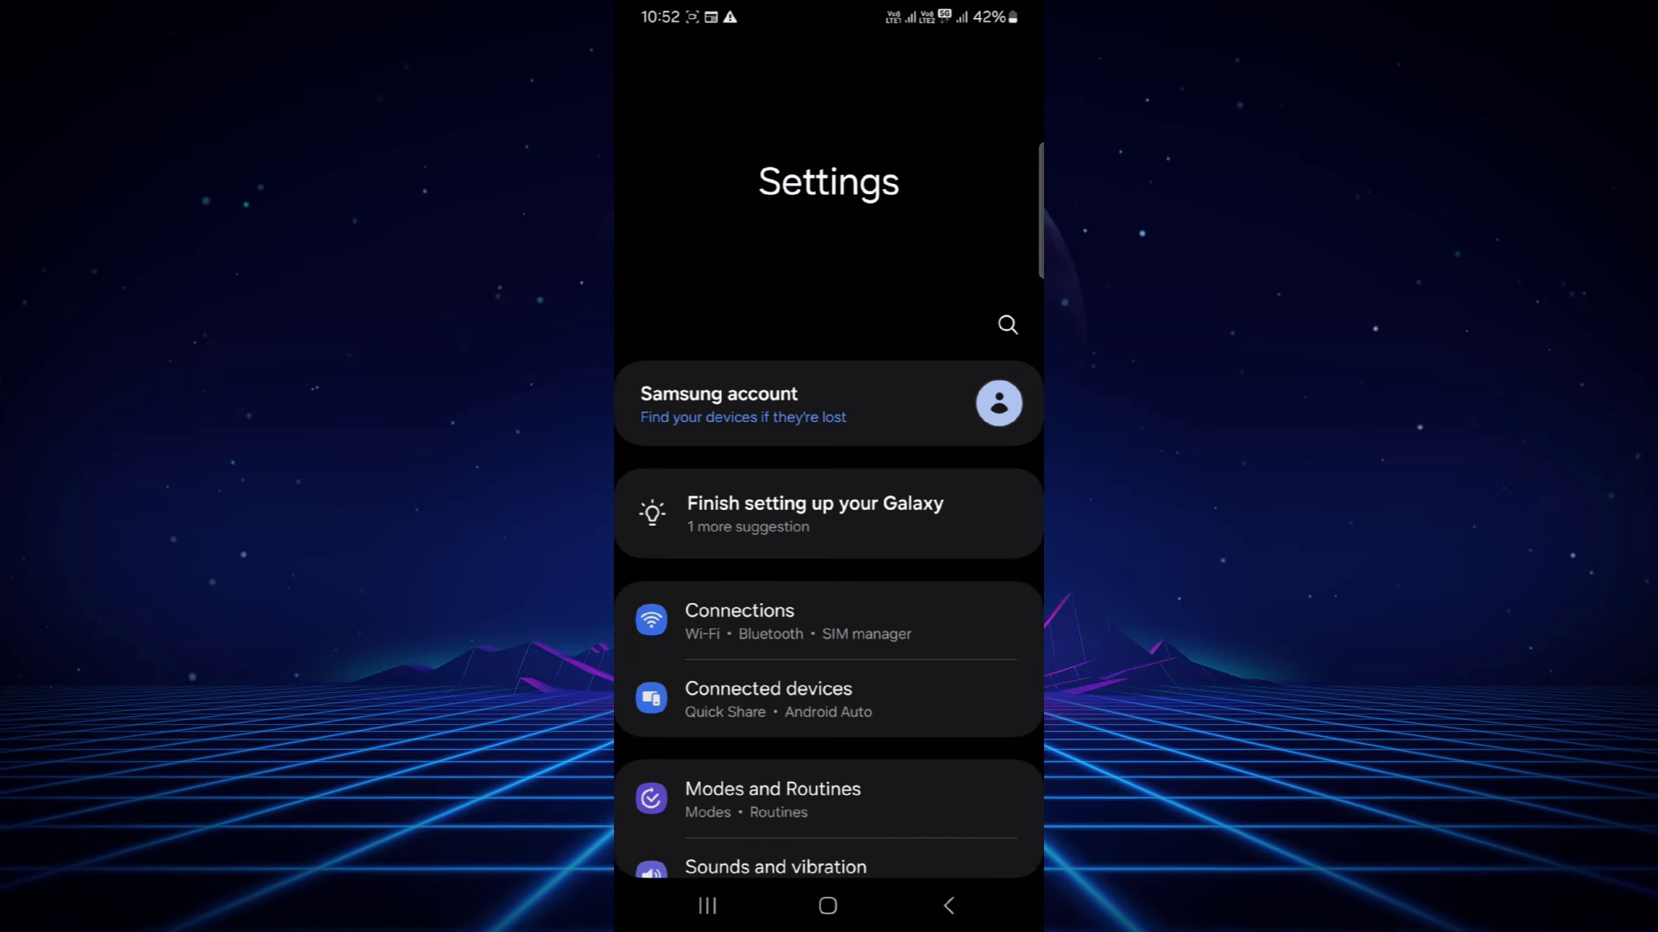
- Enable Bluetooth tethering under the phone's Connections > Mobile Hotspot and Tethering
left_click(822, 629)
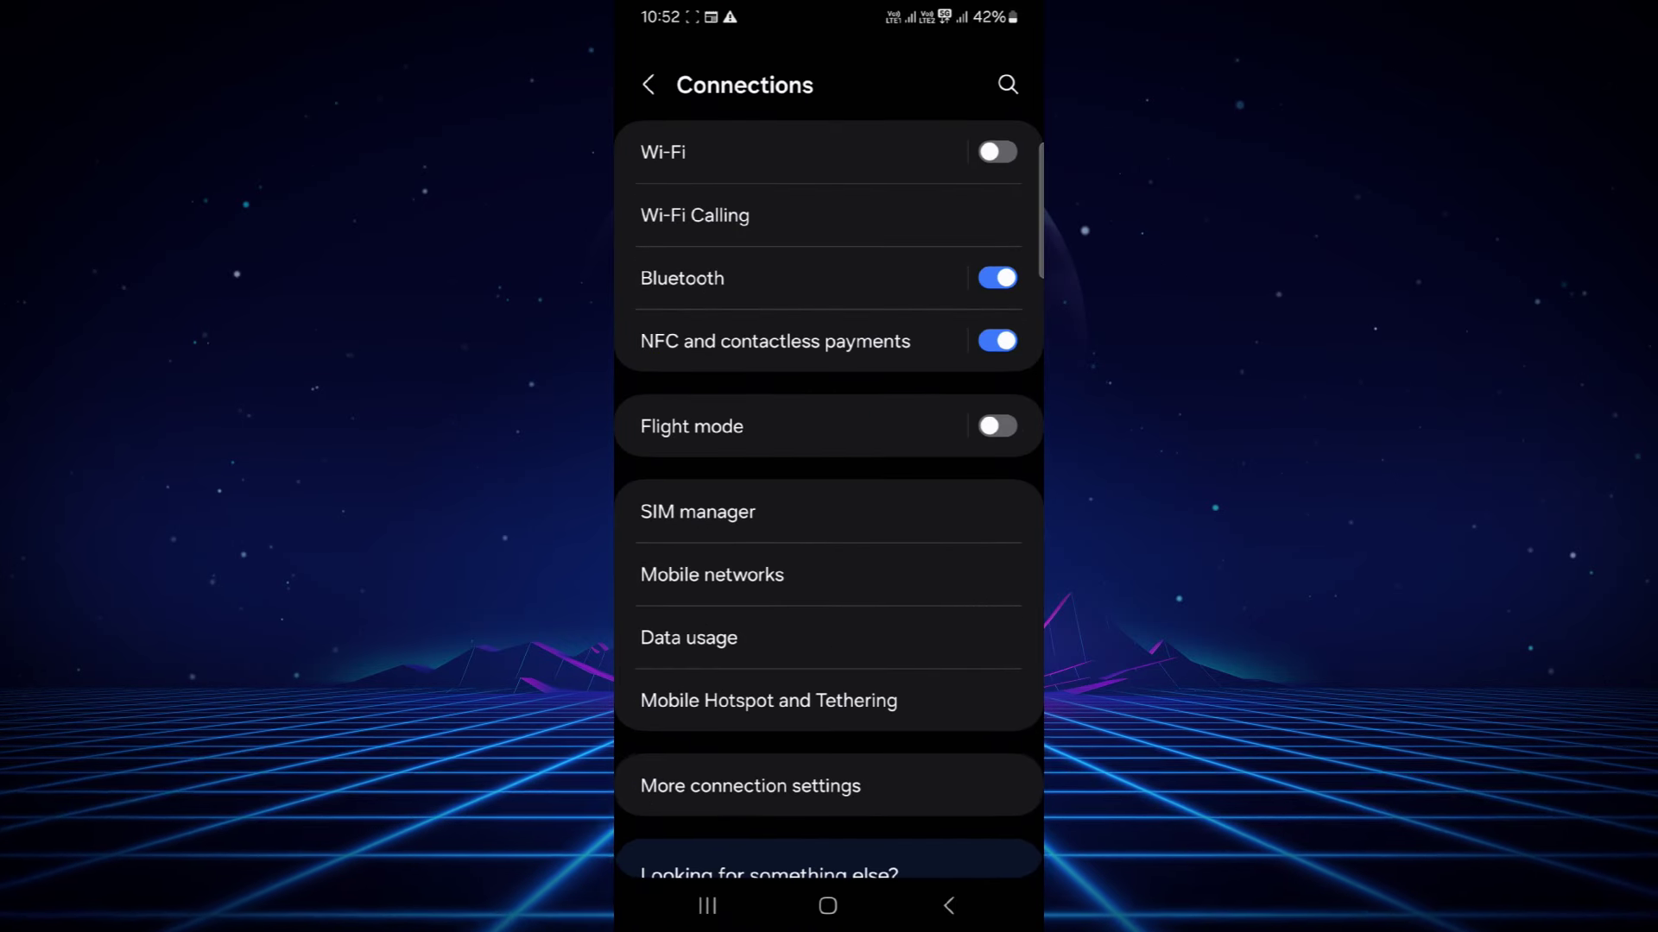
left_click_drag(965, 734, 965, 587)
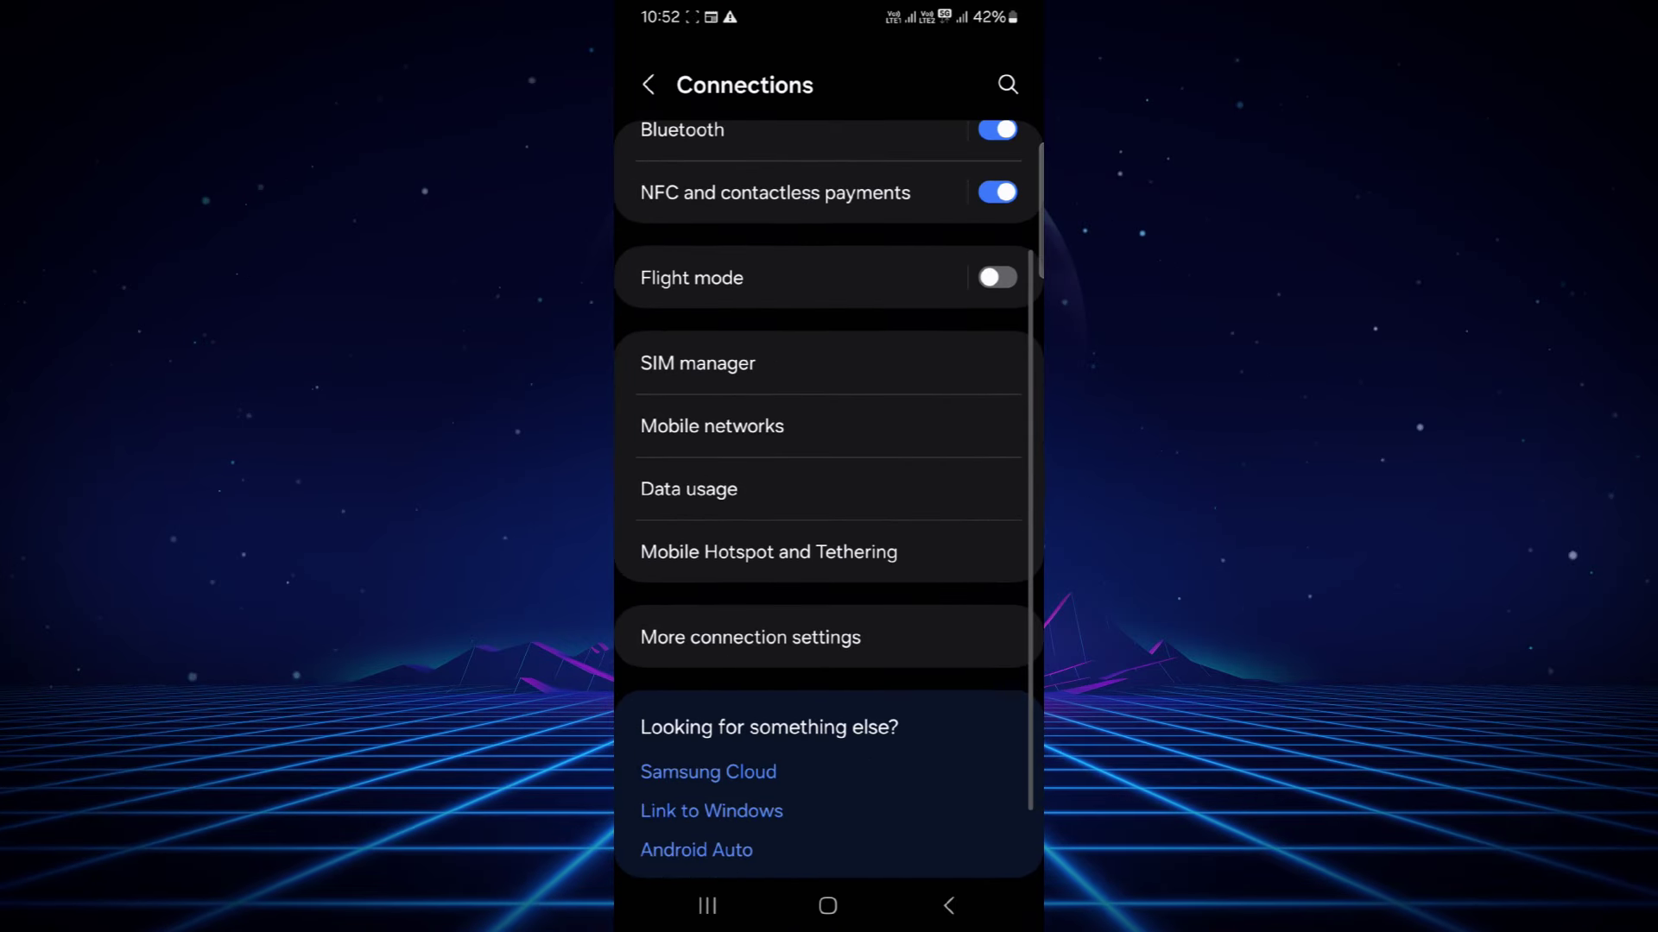
left_click(899, 549)
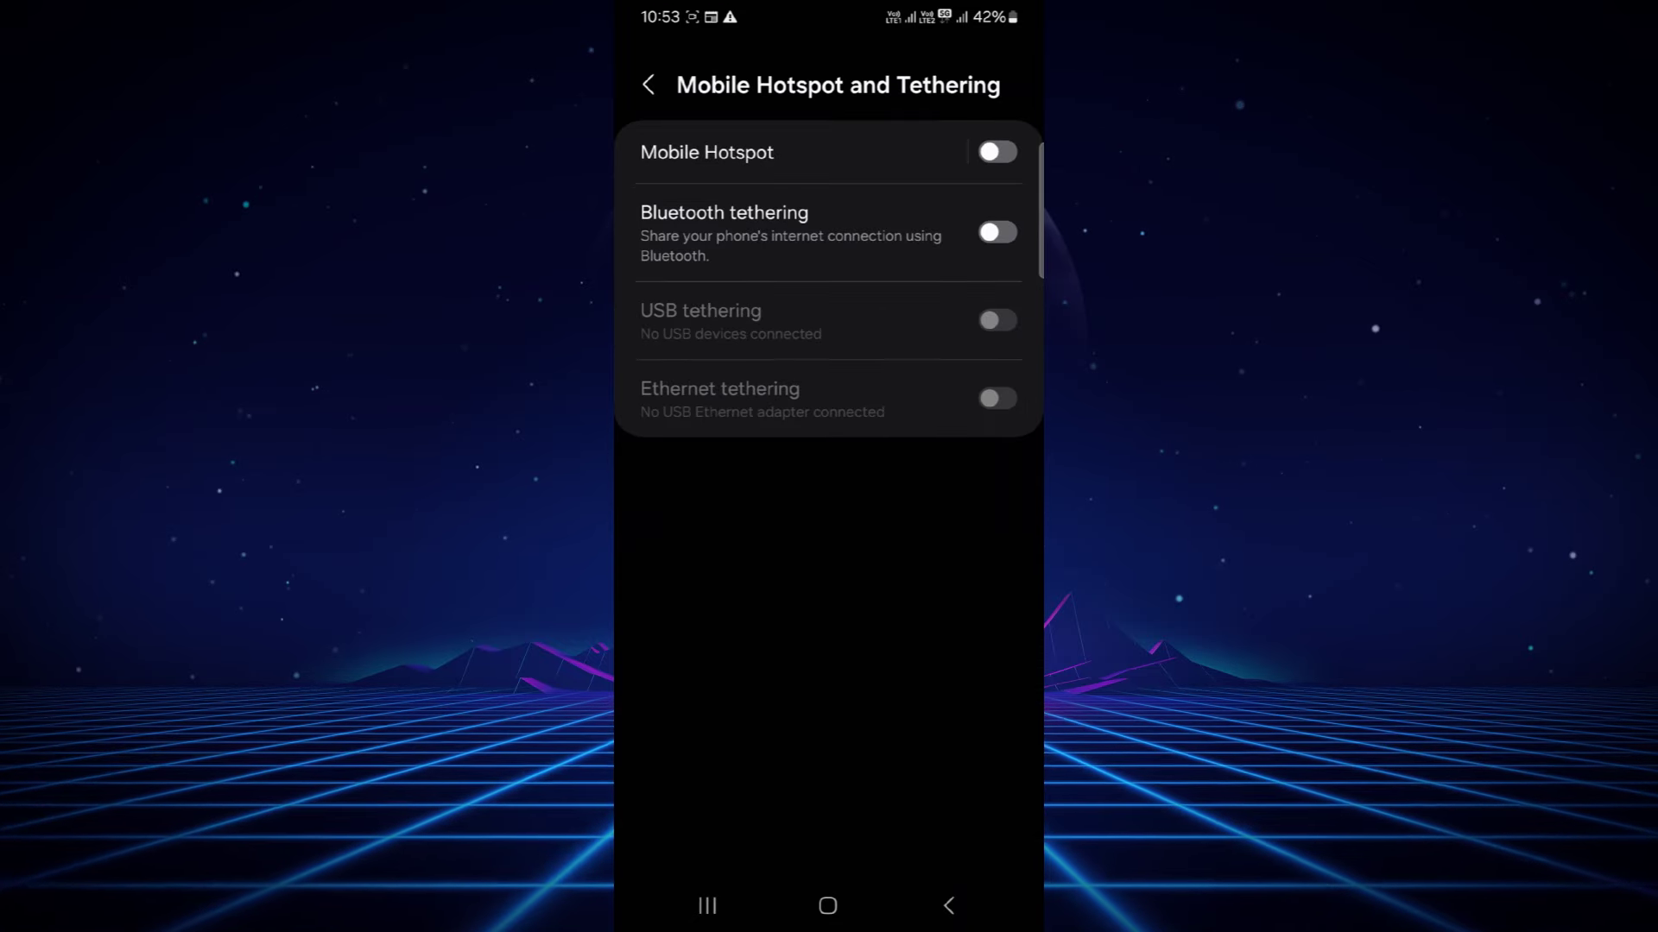
left_click(995, 232)
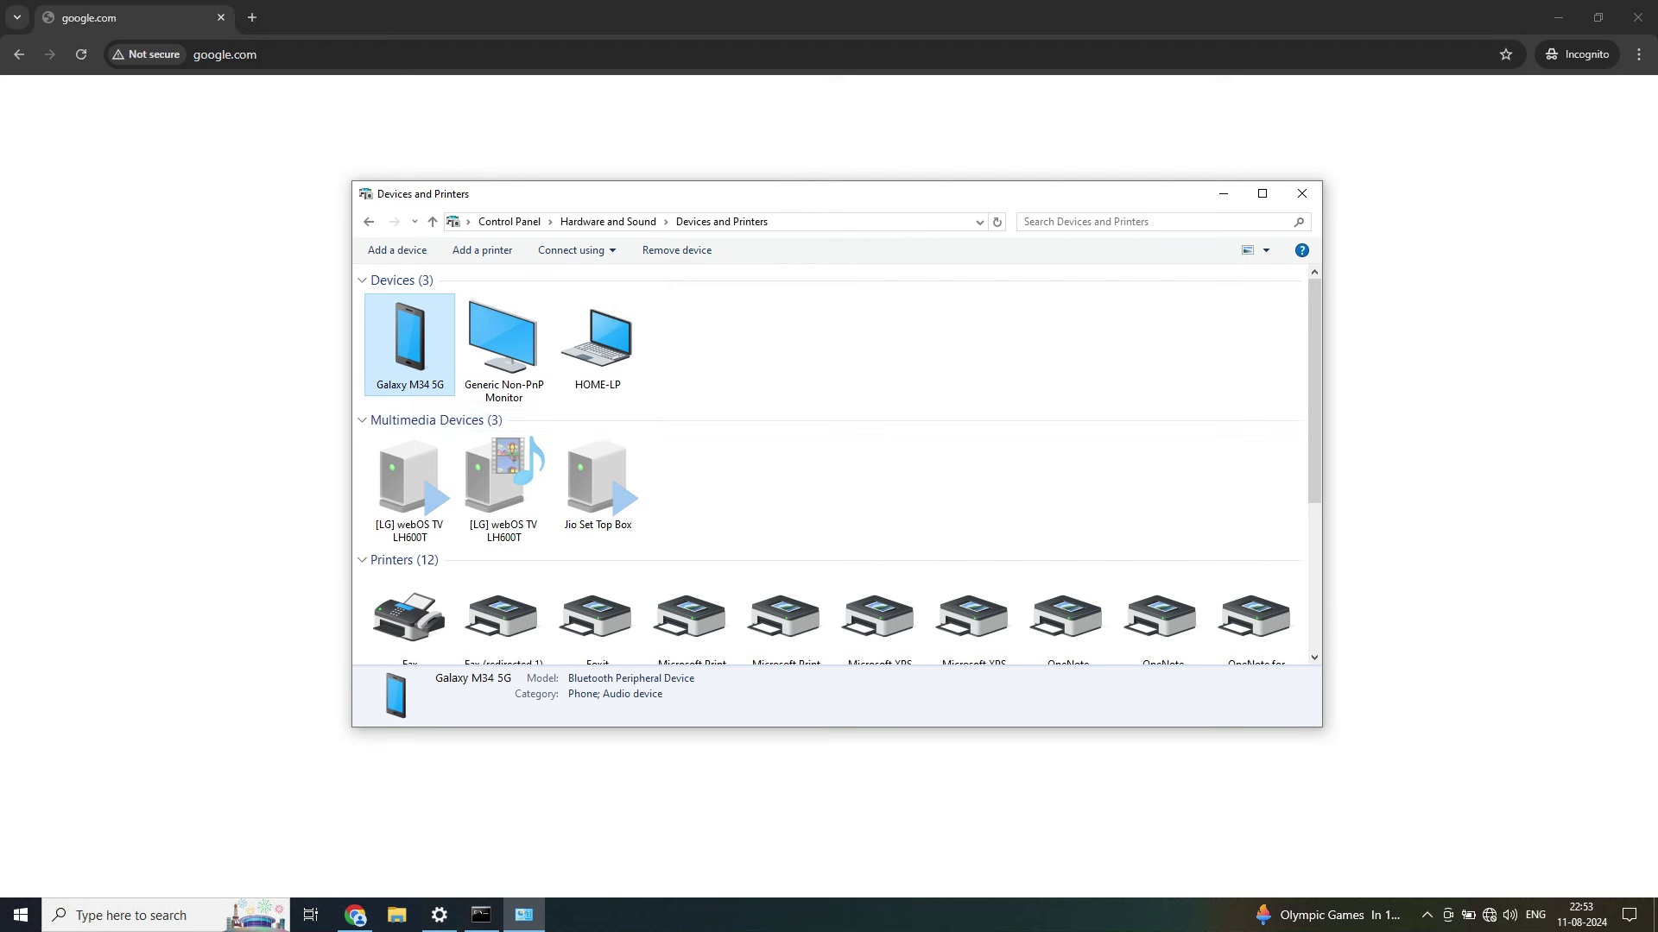
- Reconnect the PC to Galaxy M34 5G via Connect using > Access point
right_click(407, 342)
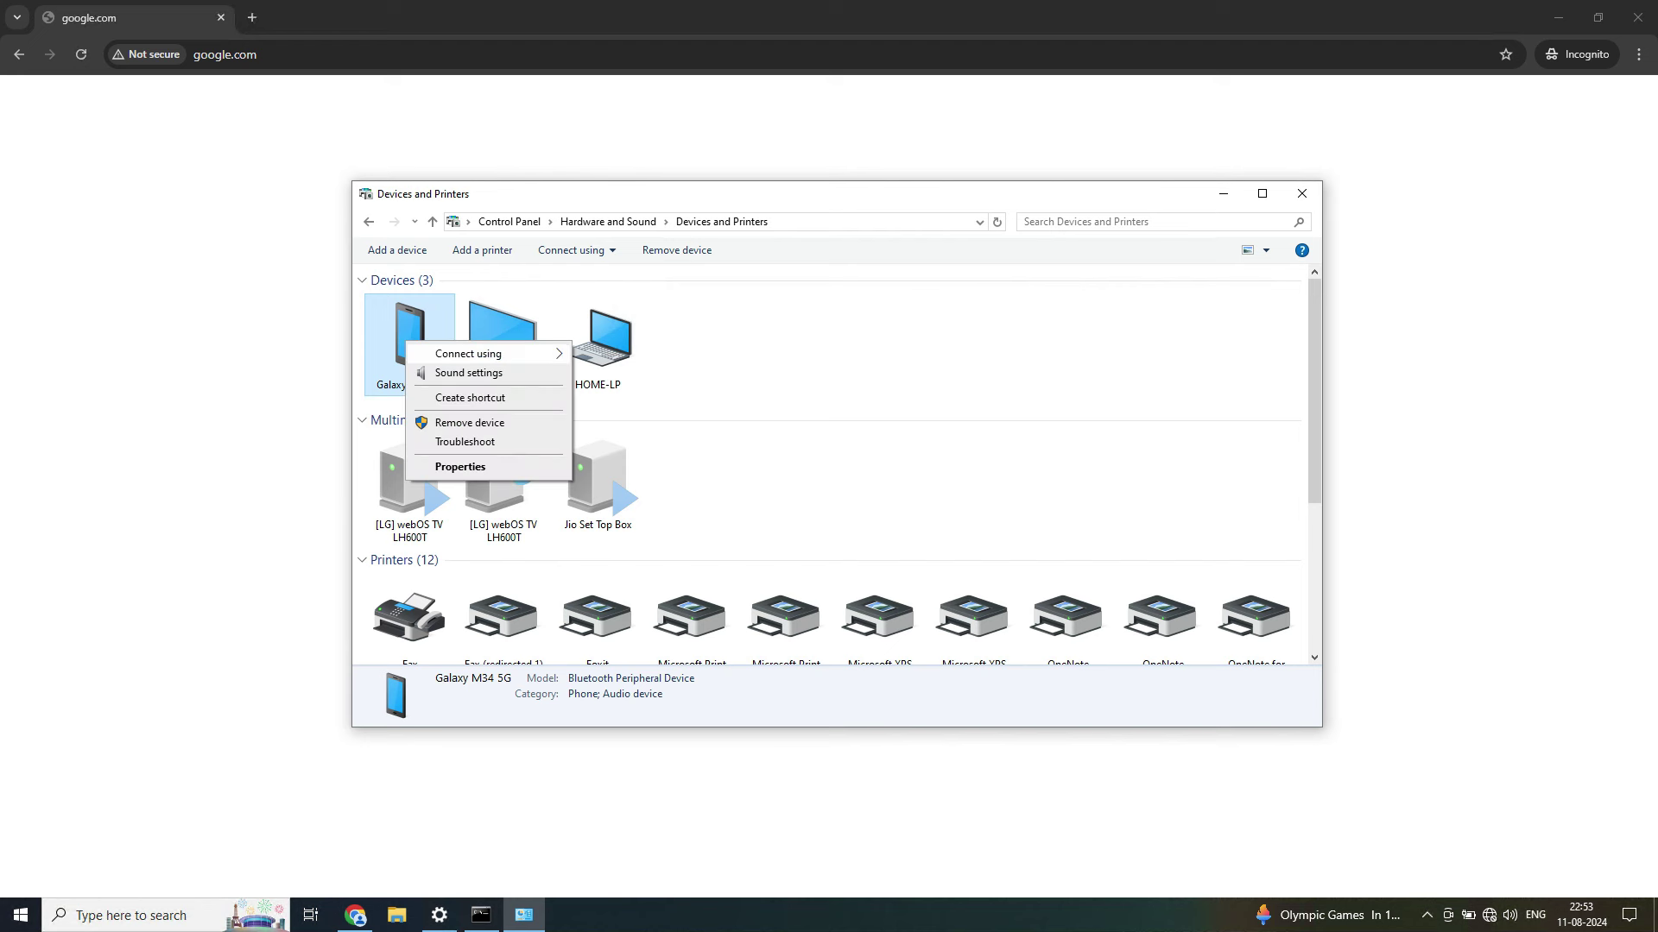
right_click(417, 344)
mouse_move(484, 355)
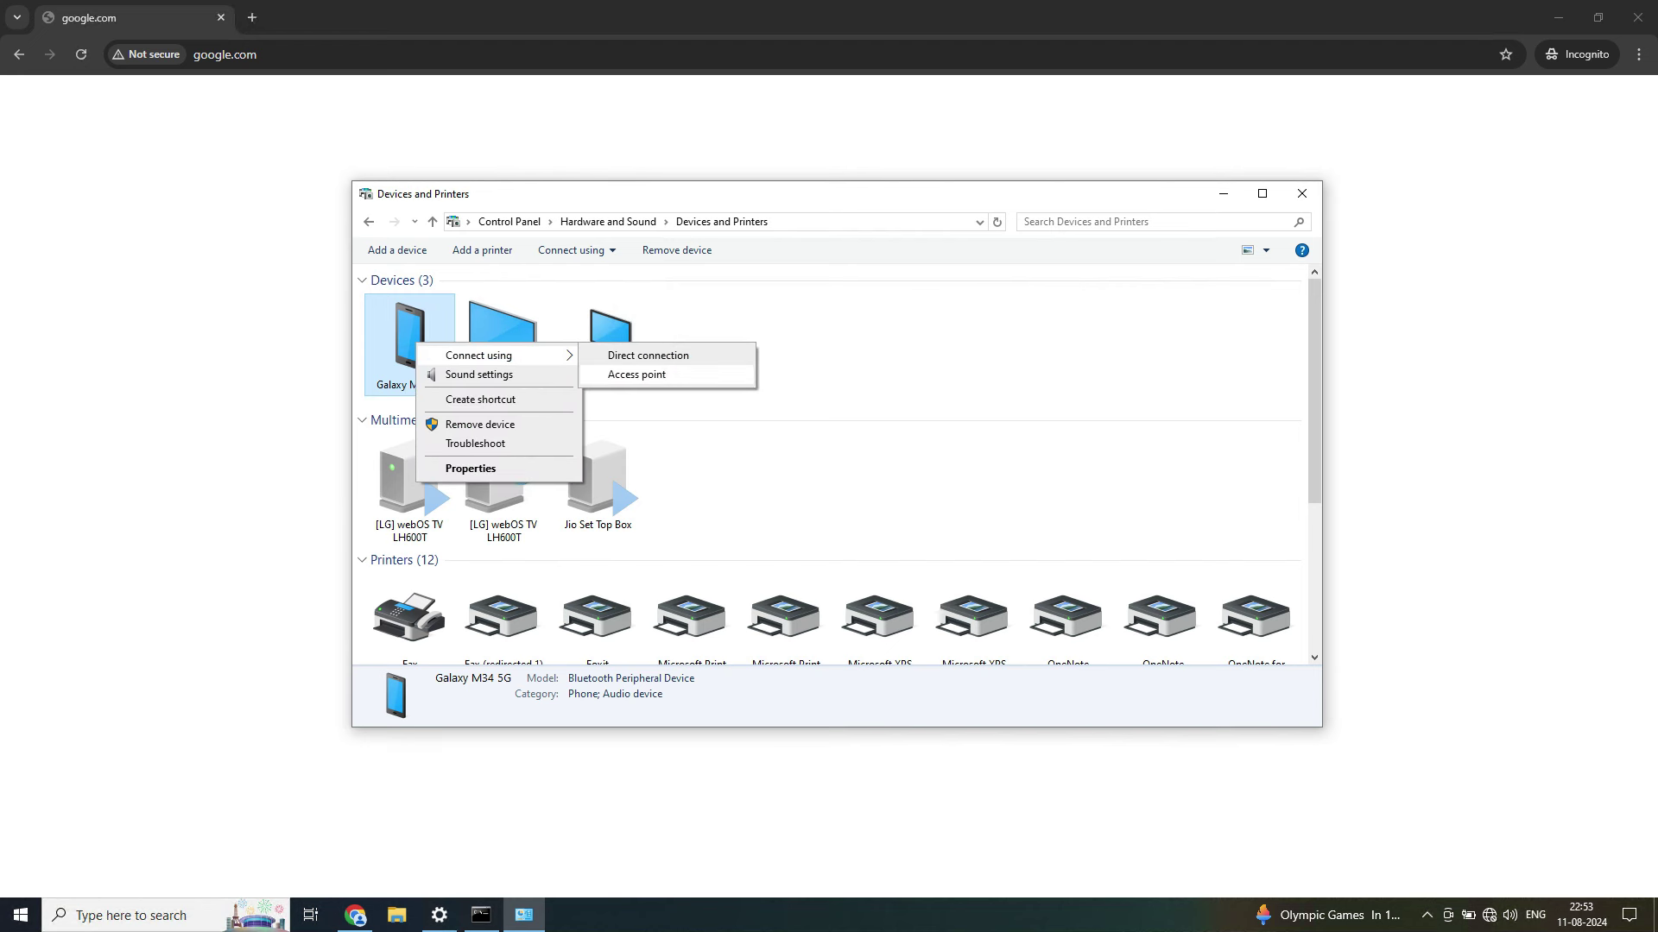
left_click(648, 355)
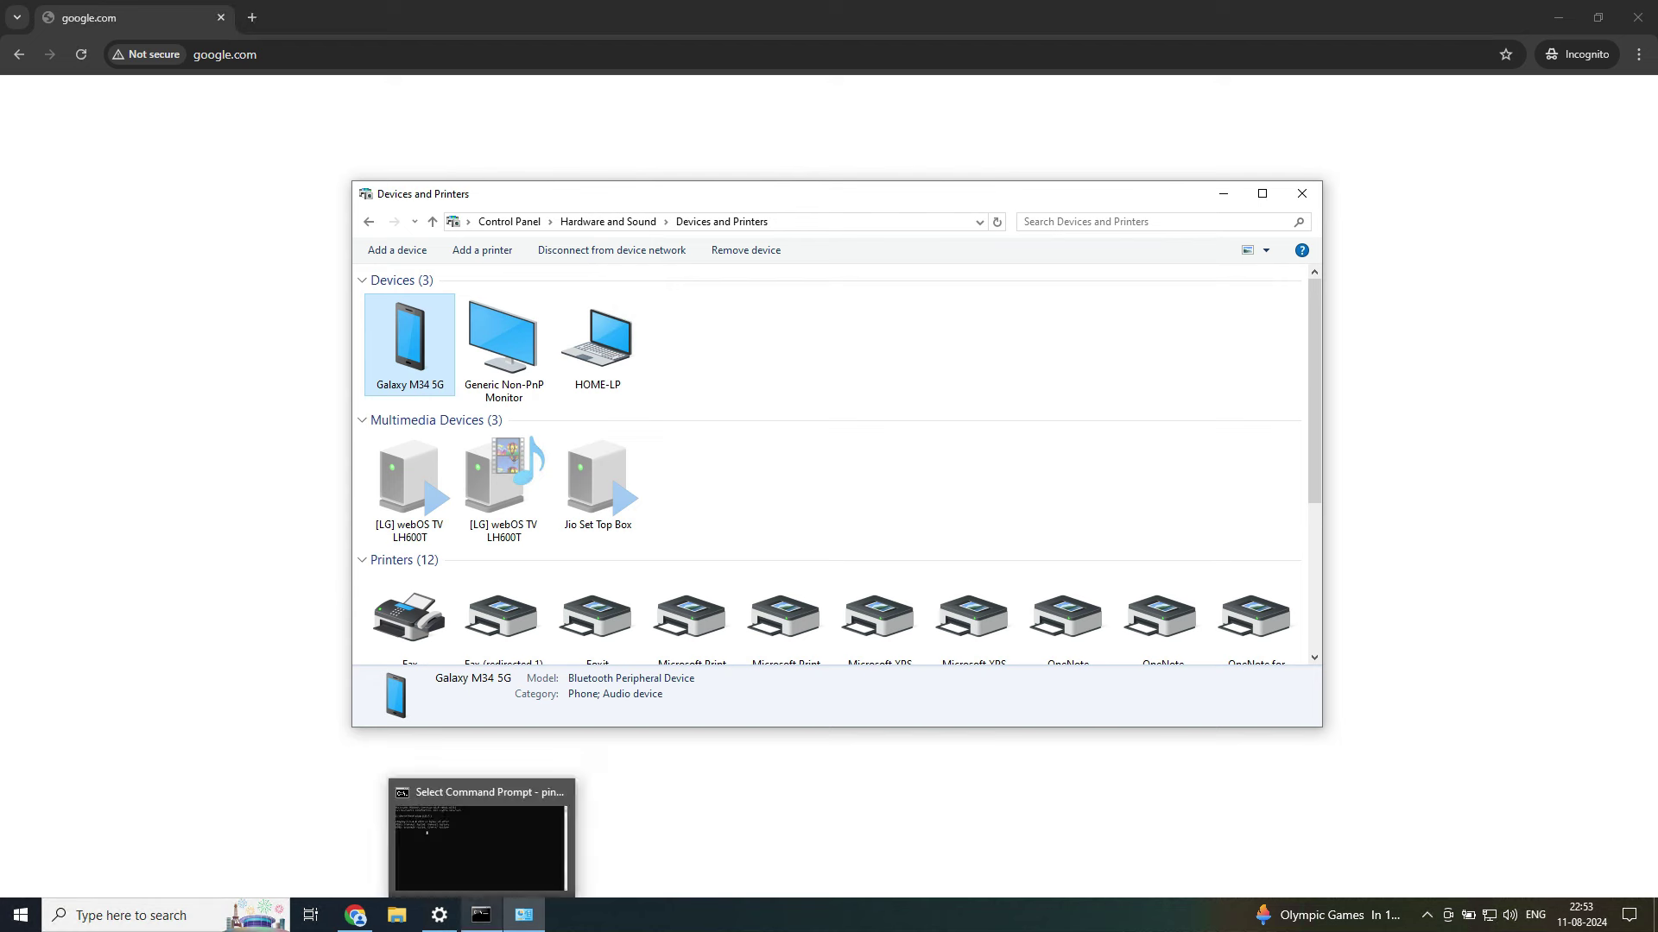
left_click(481, 915)
- Stop the old ping, rerun 'ping 8.8.8.8', and highlight the successful reply lines
key("ctrl+c")
key("Return")
key("Up")
key("Return")
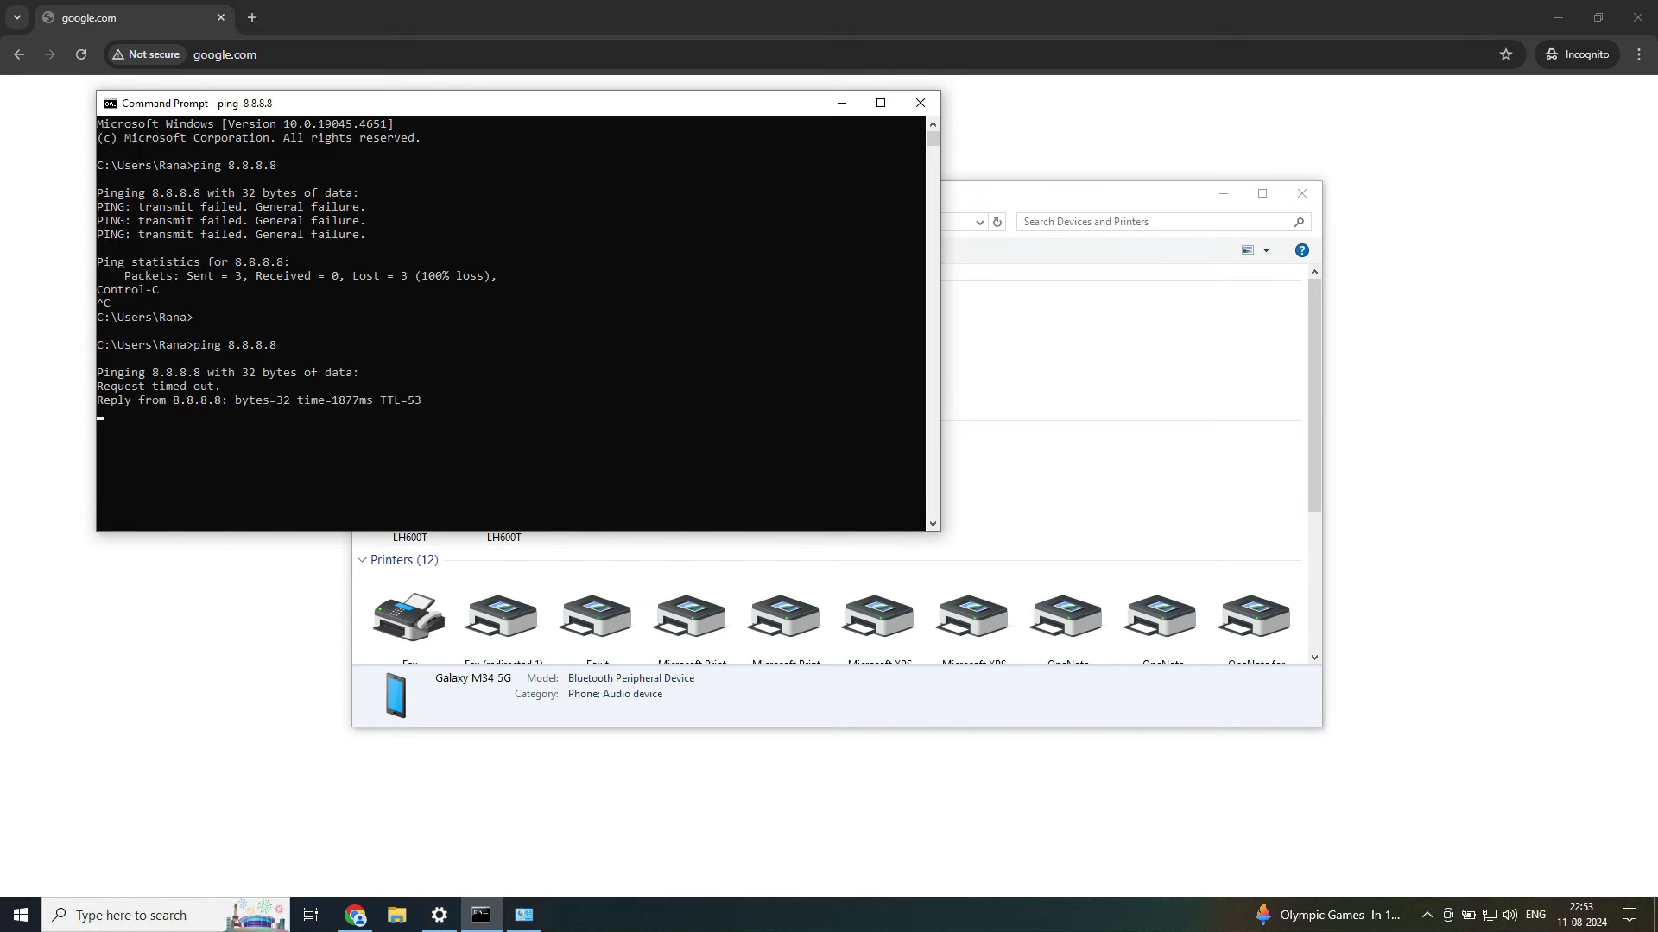
left_click_drag(241, 413, 166, 400)
- Reload google.com in Chrome and search for 'apple'
key("super+Down")
key("alt+Tab")
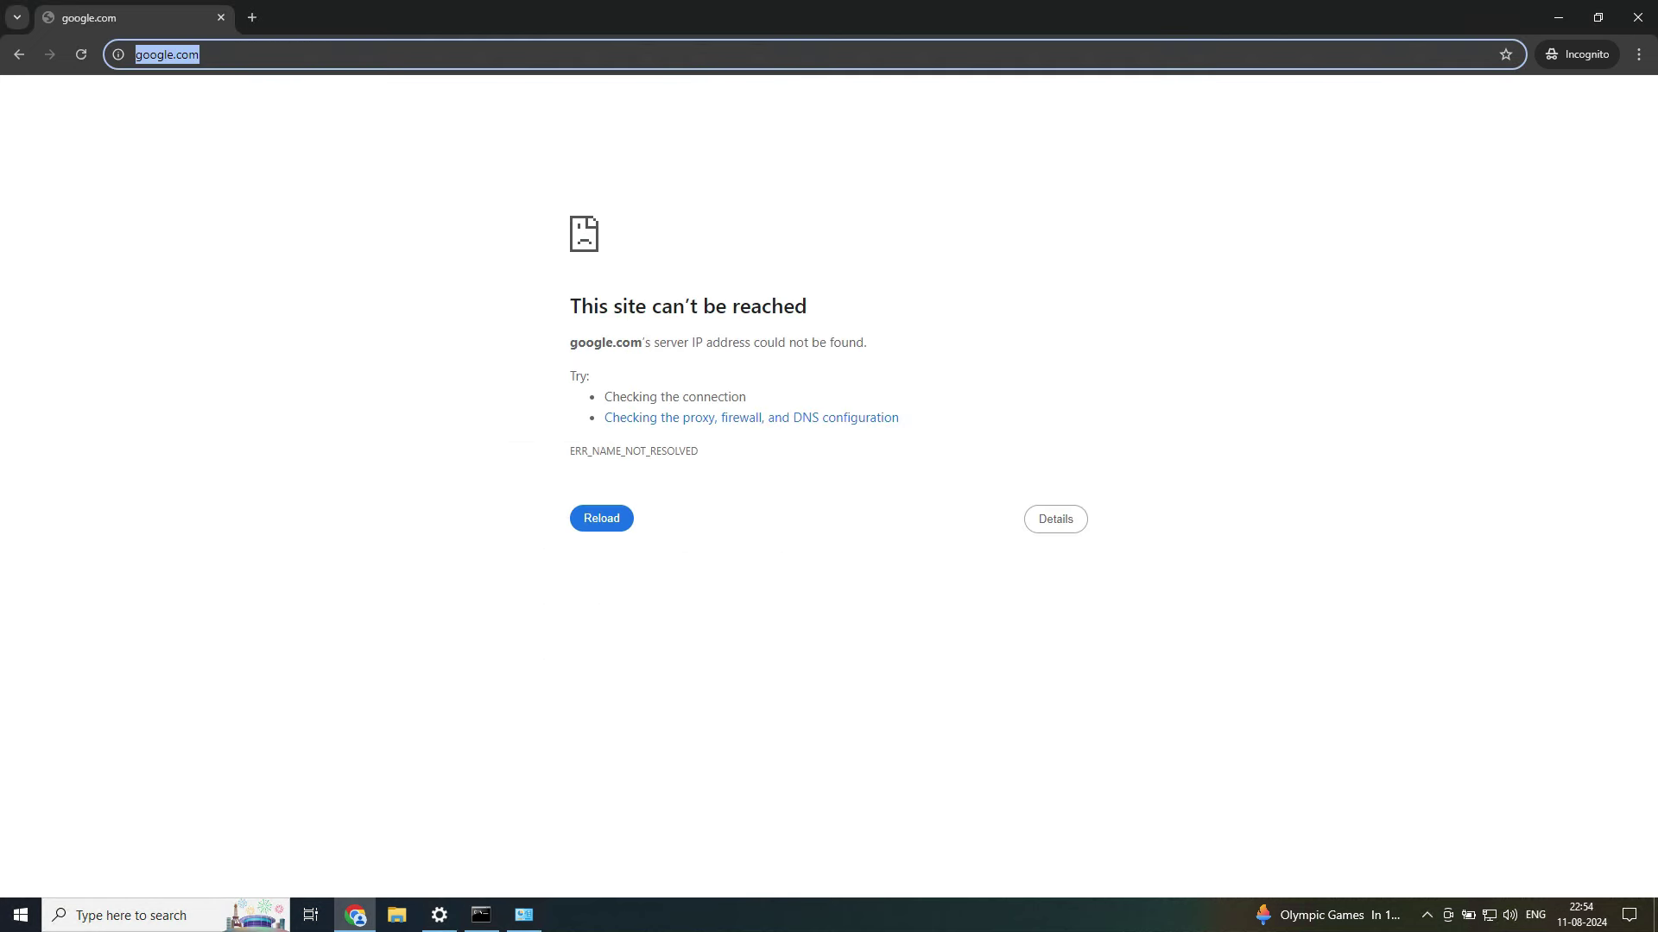
key("Return")
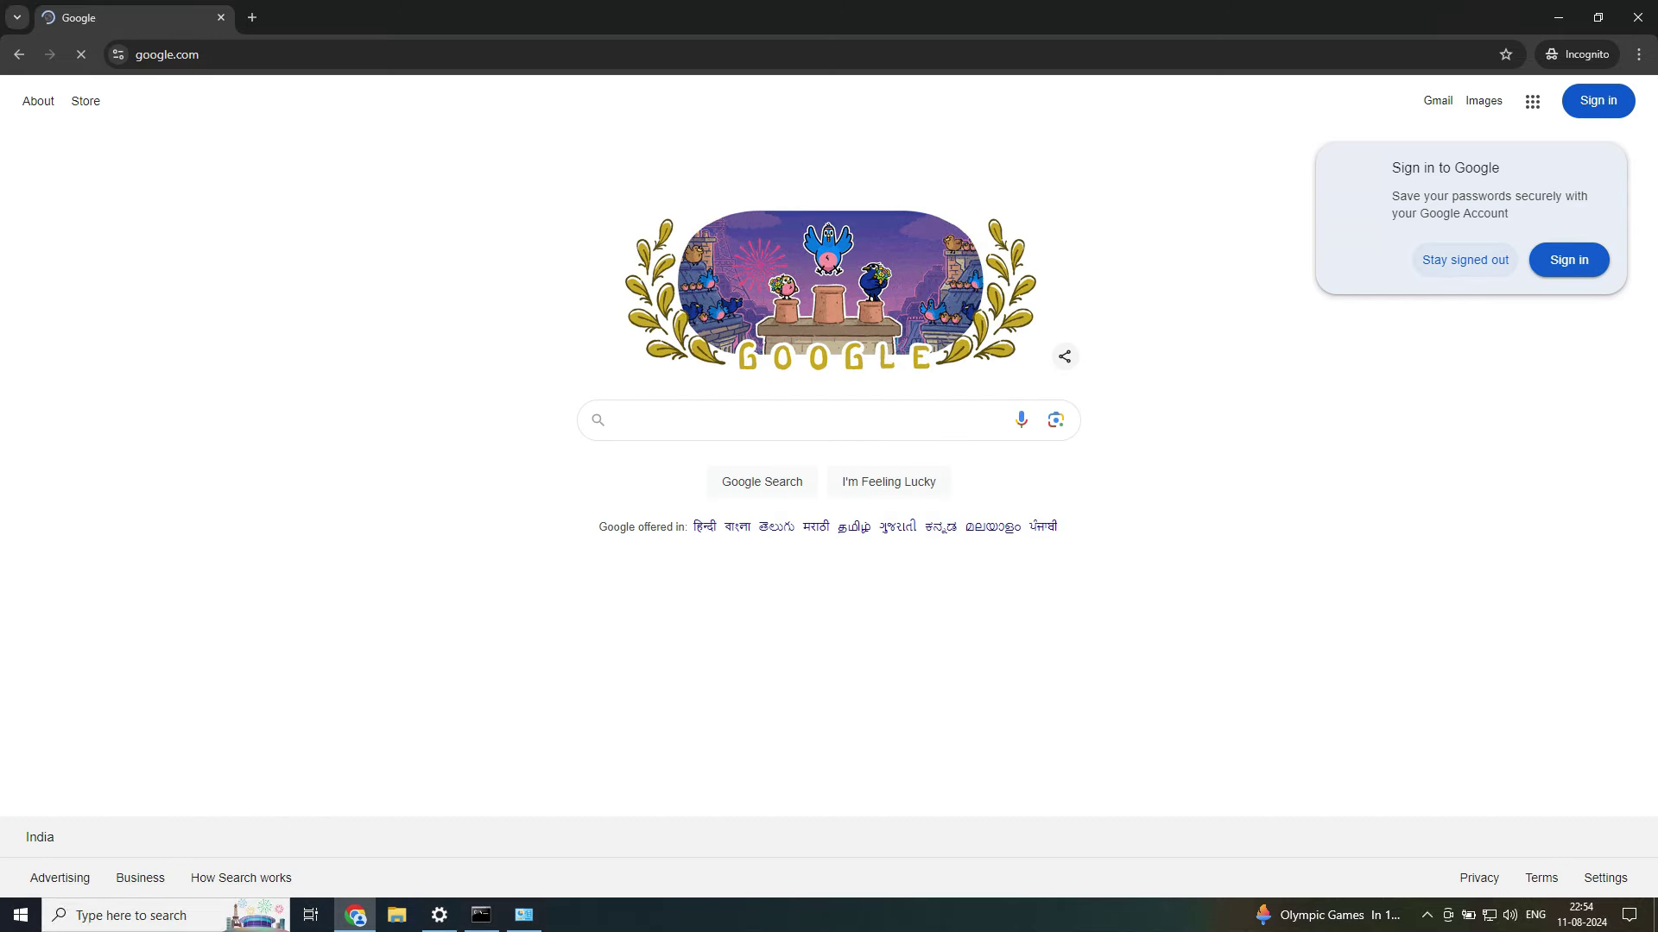
type("a")
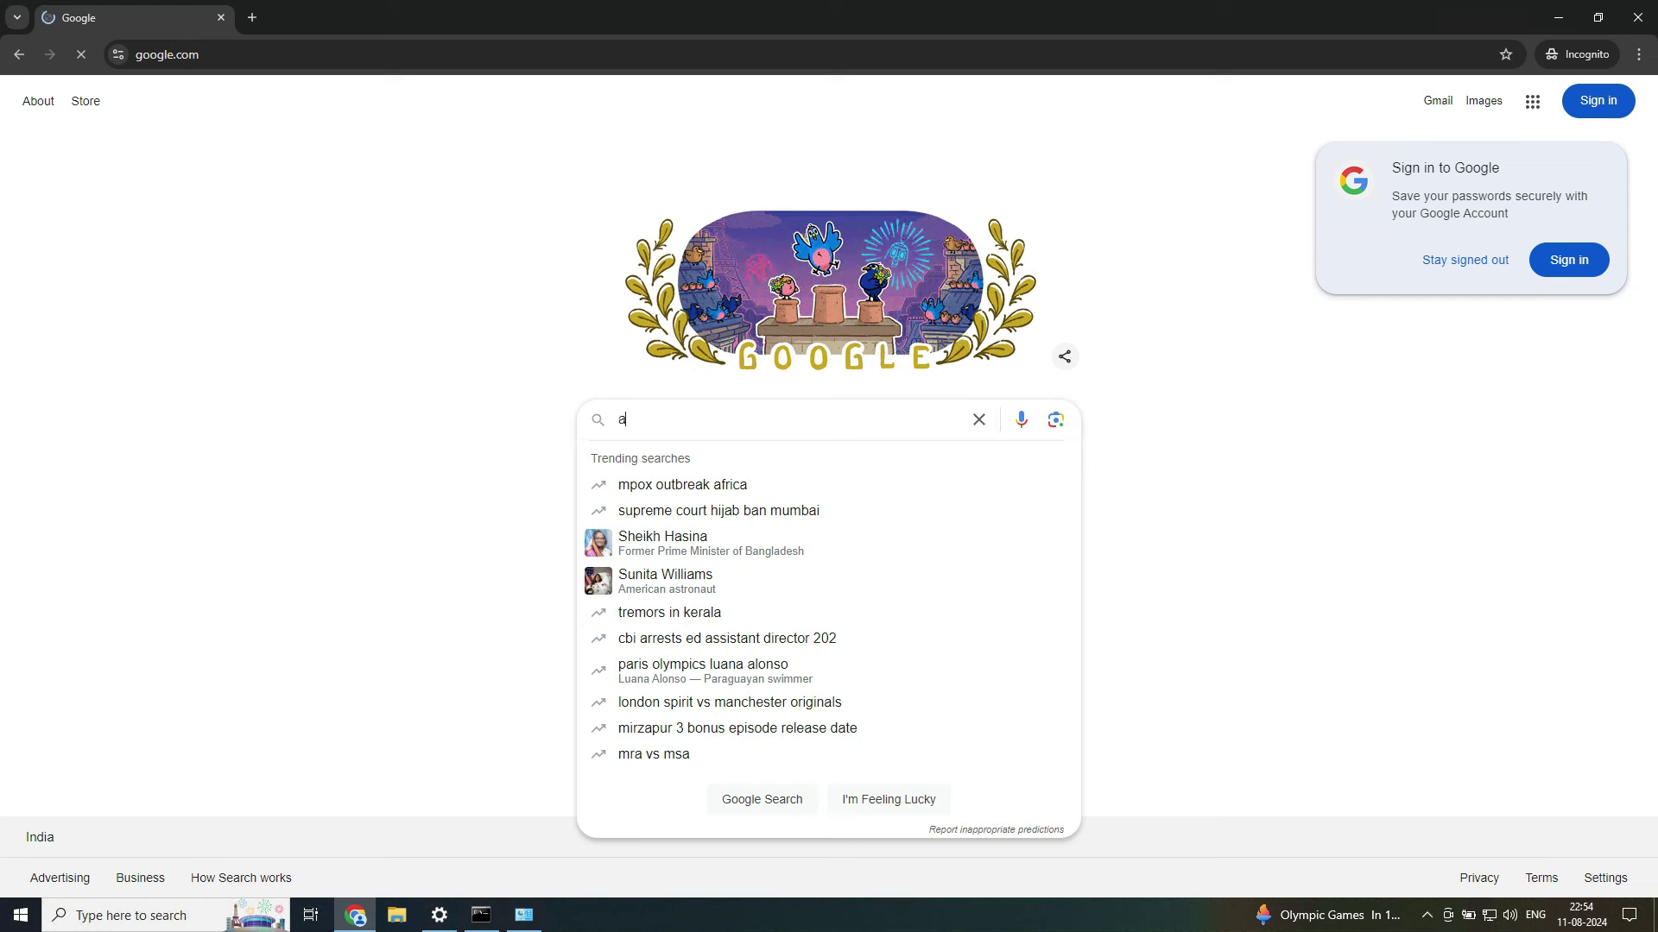
type("pple")
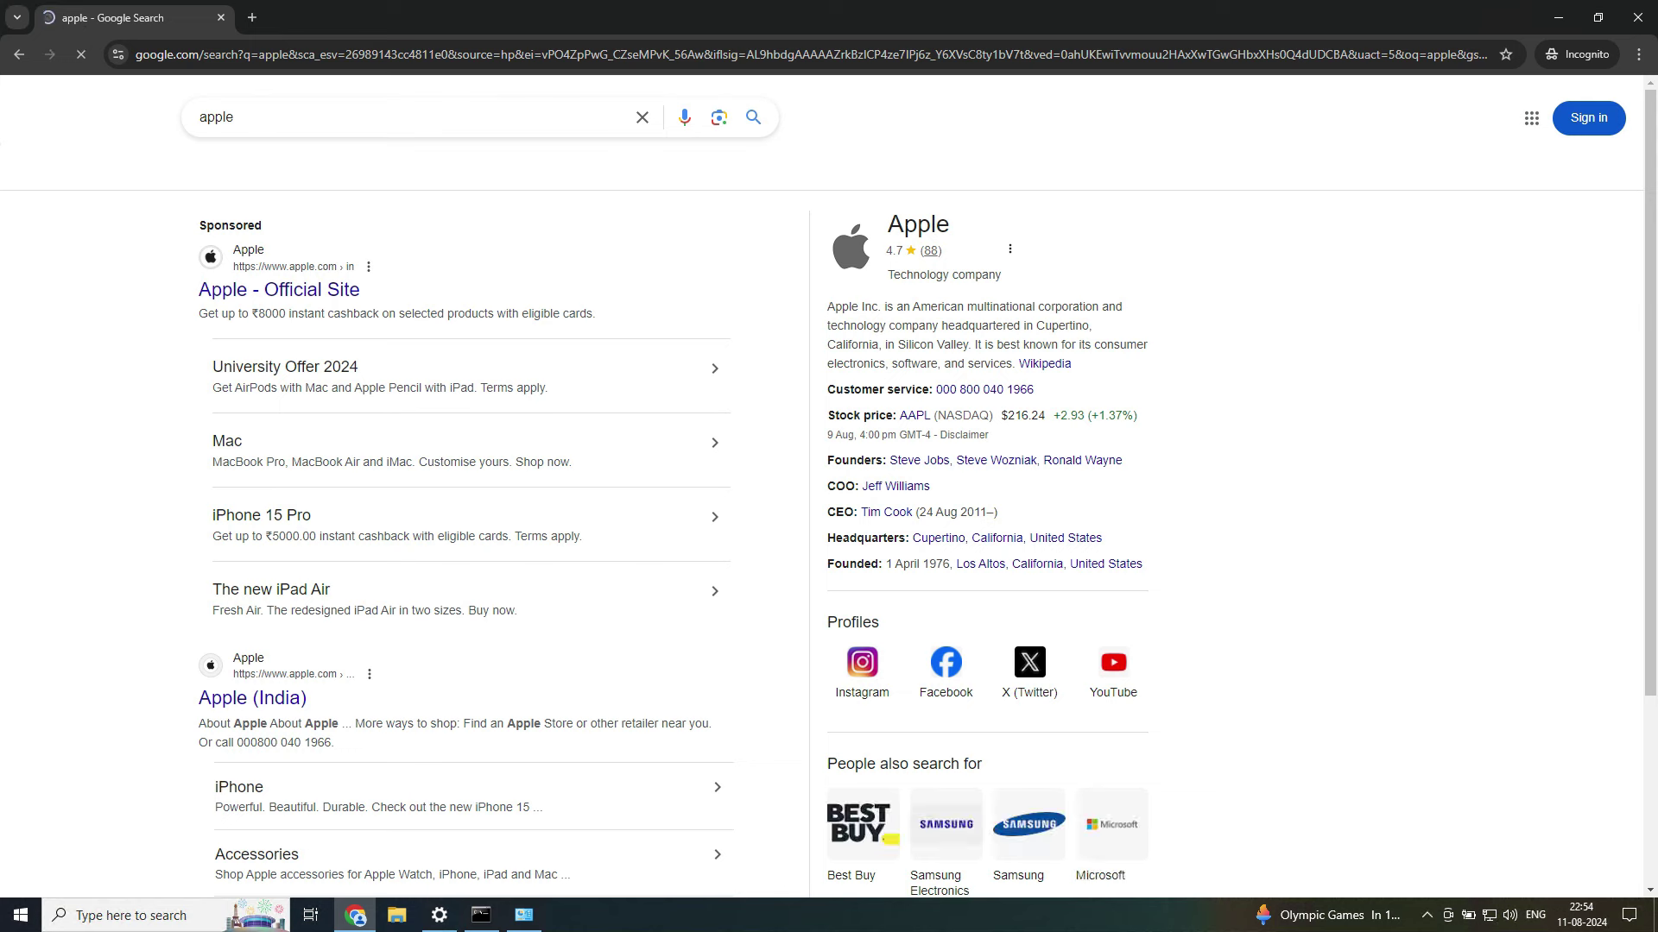
scroll(829, 483, "down", 6)
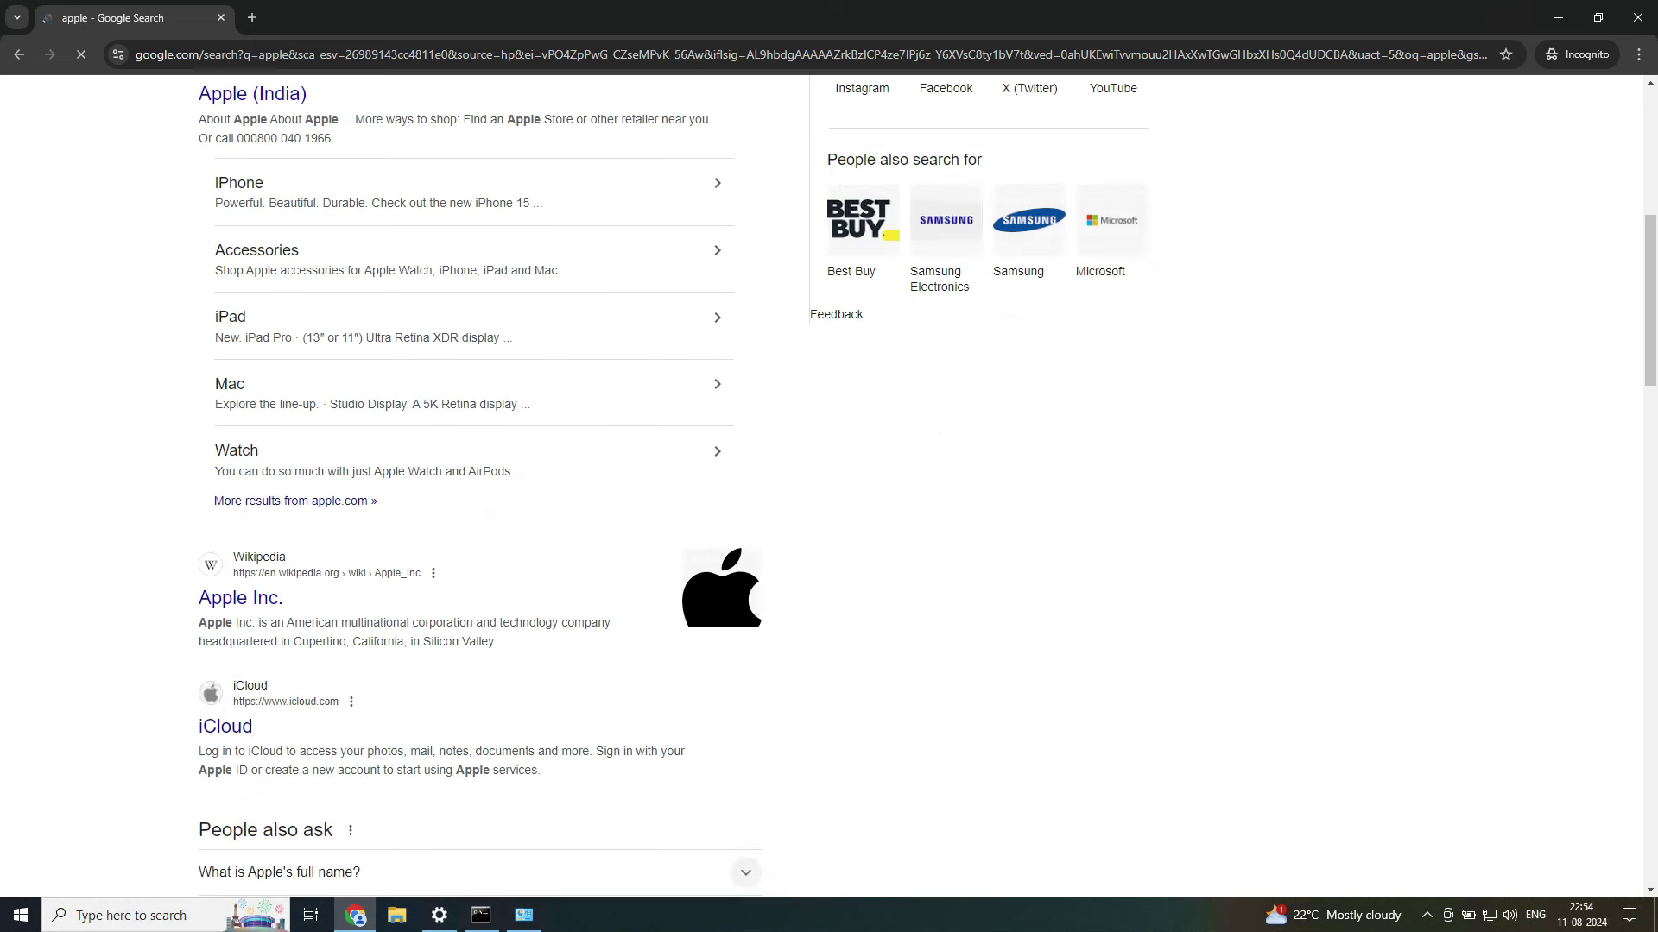
scroll(829, 484, "up", 6)
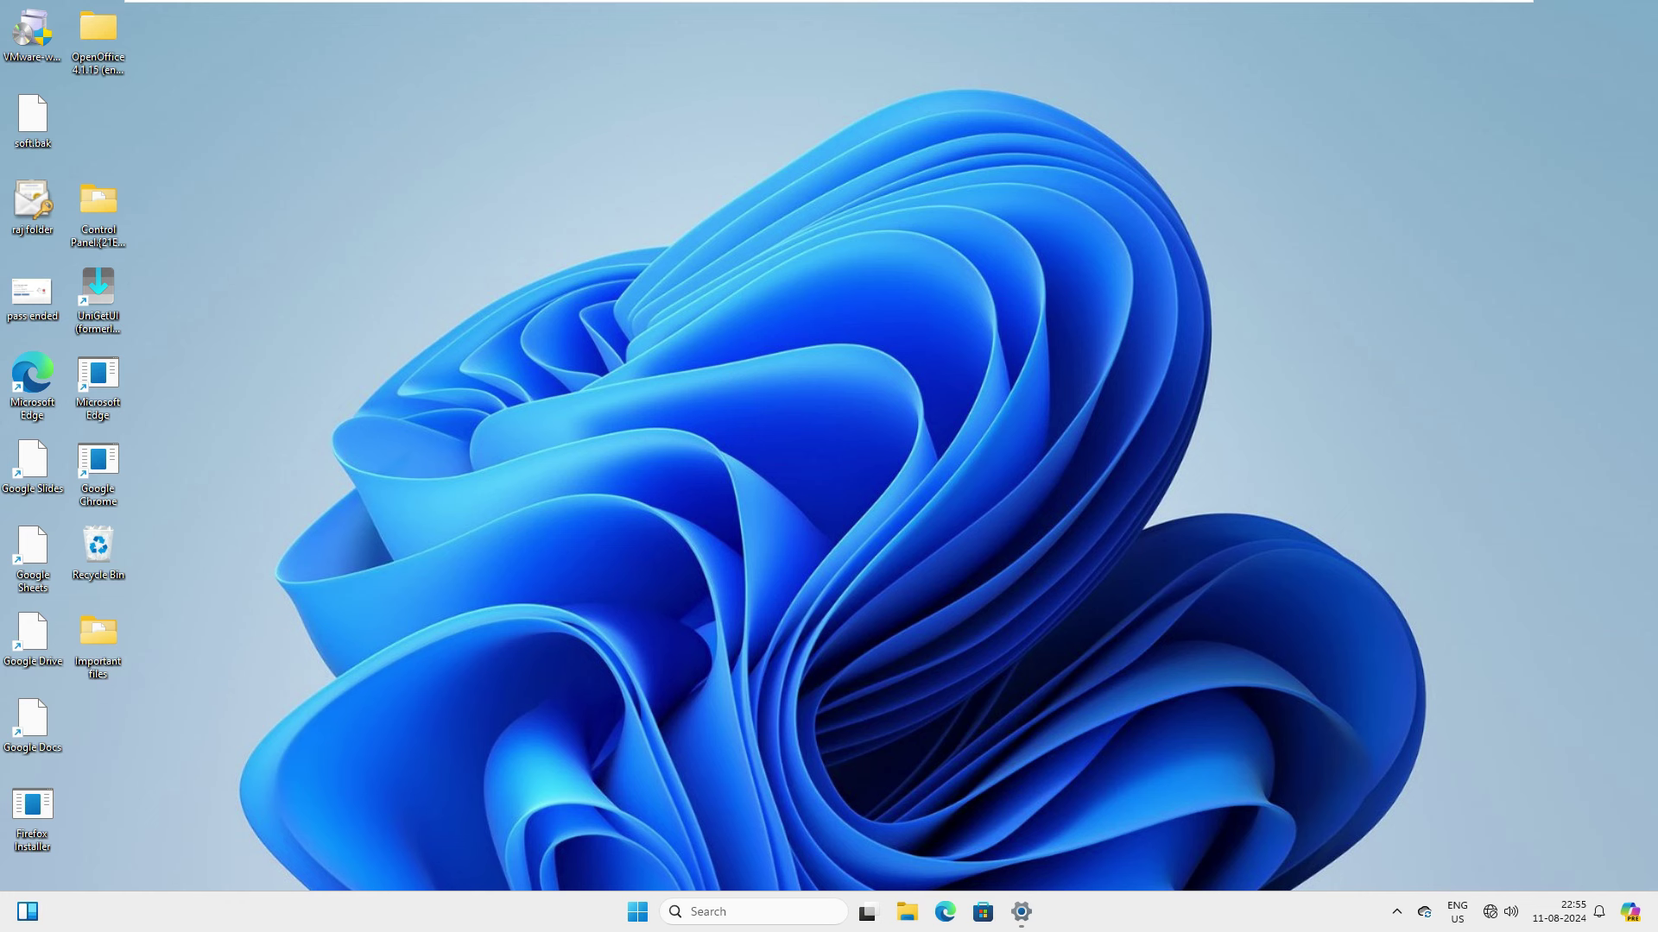
- Search 'bl' in Windows Search to open the Bluetooth & devices Devices page
key("super")
key("Escape")
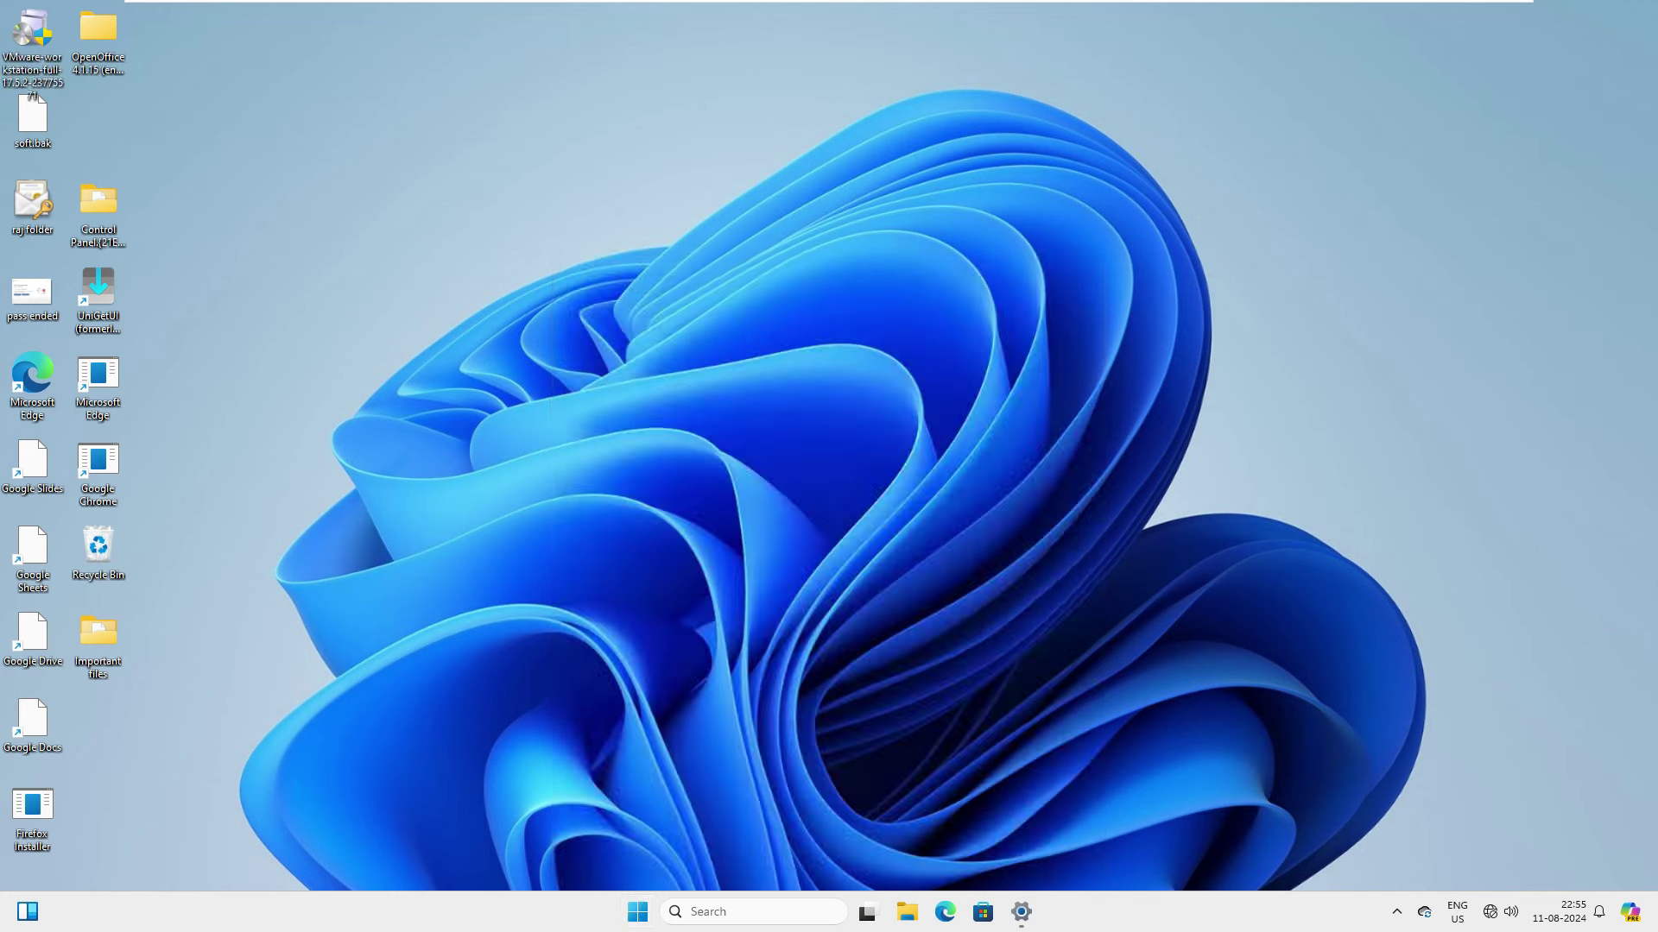
key("super+s")
type("bl")
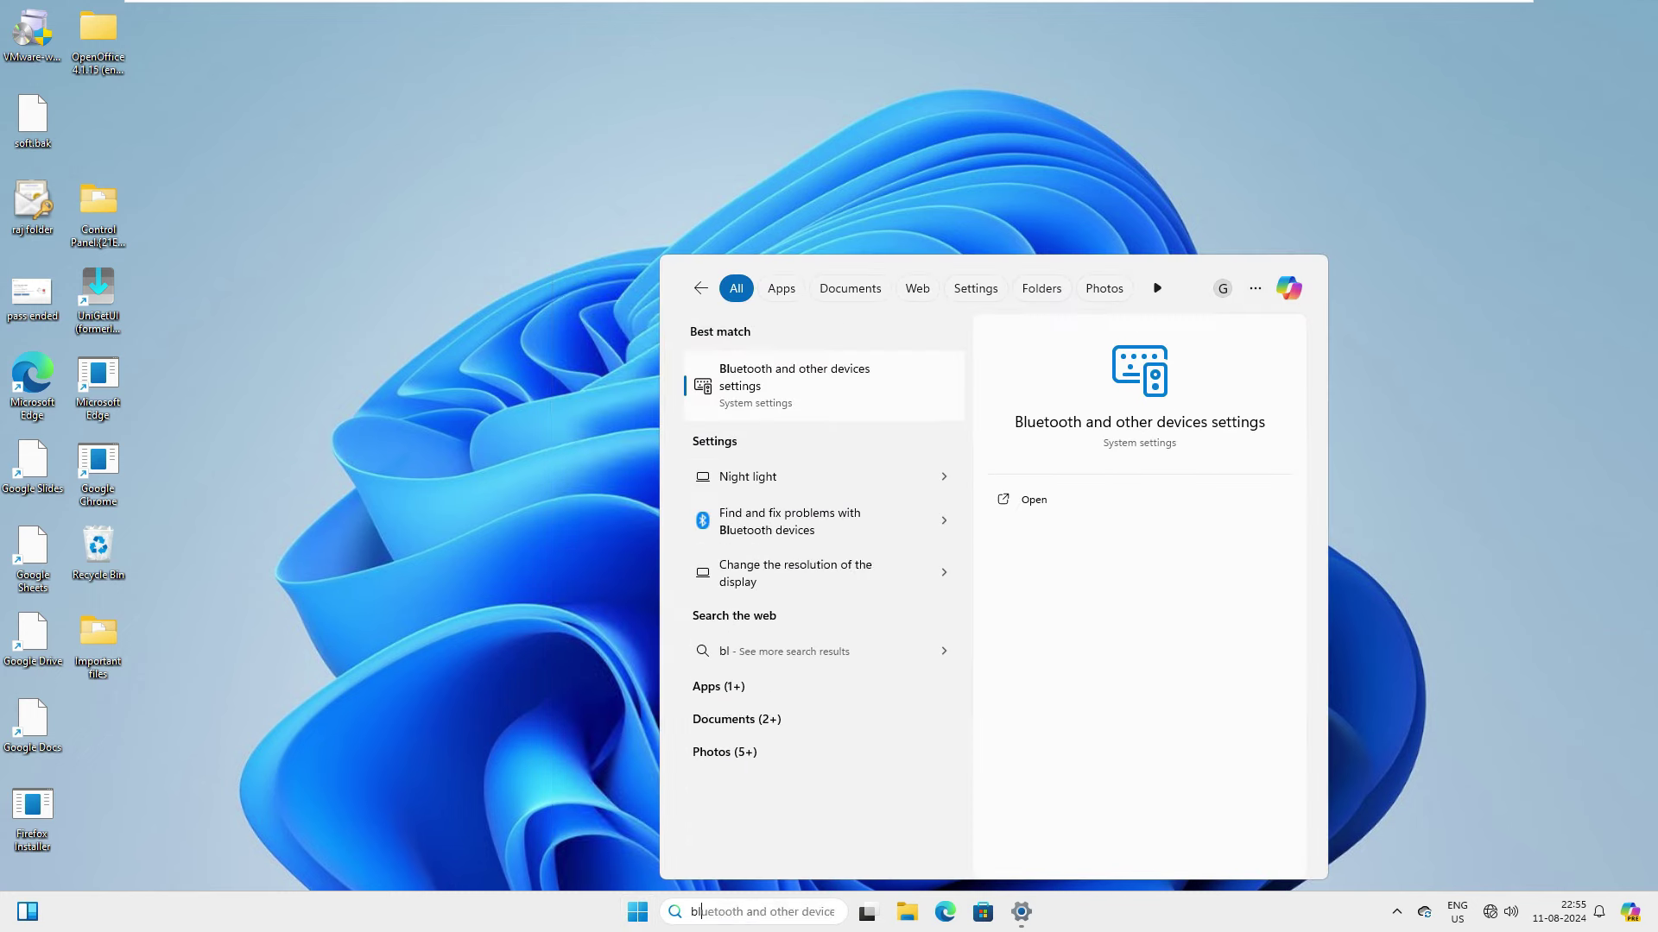
key("Return")
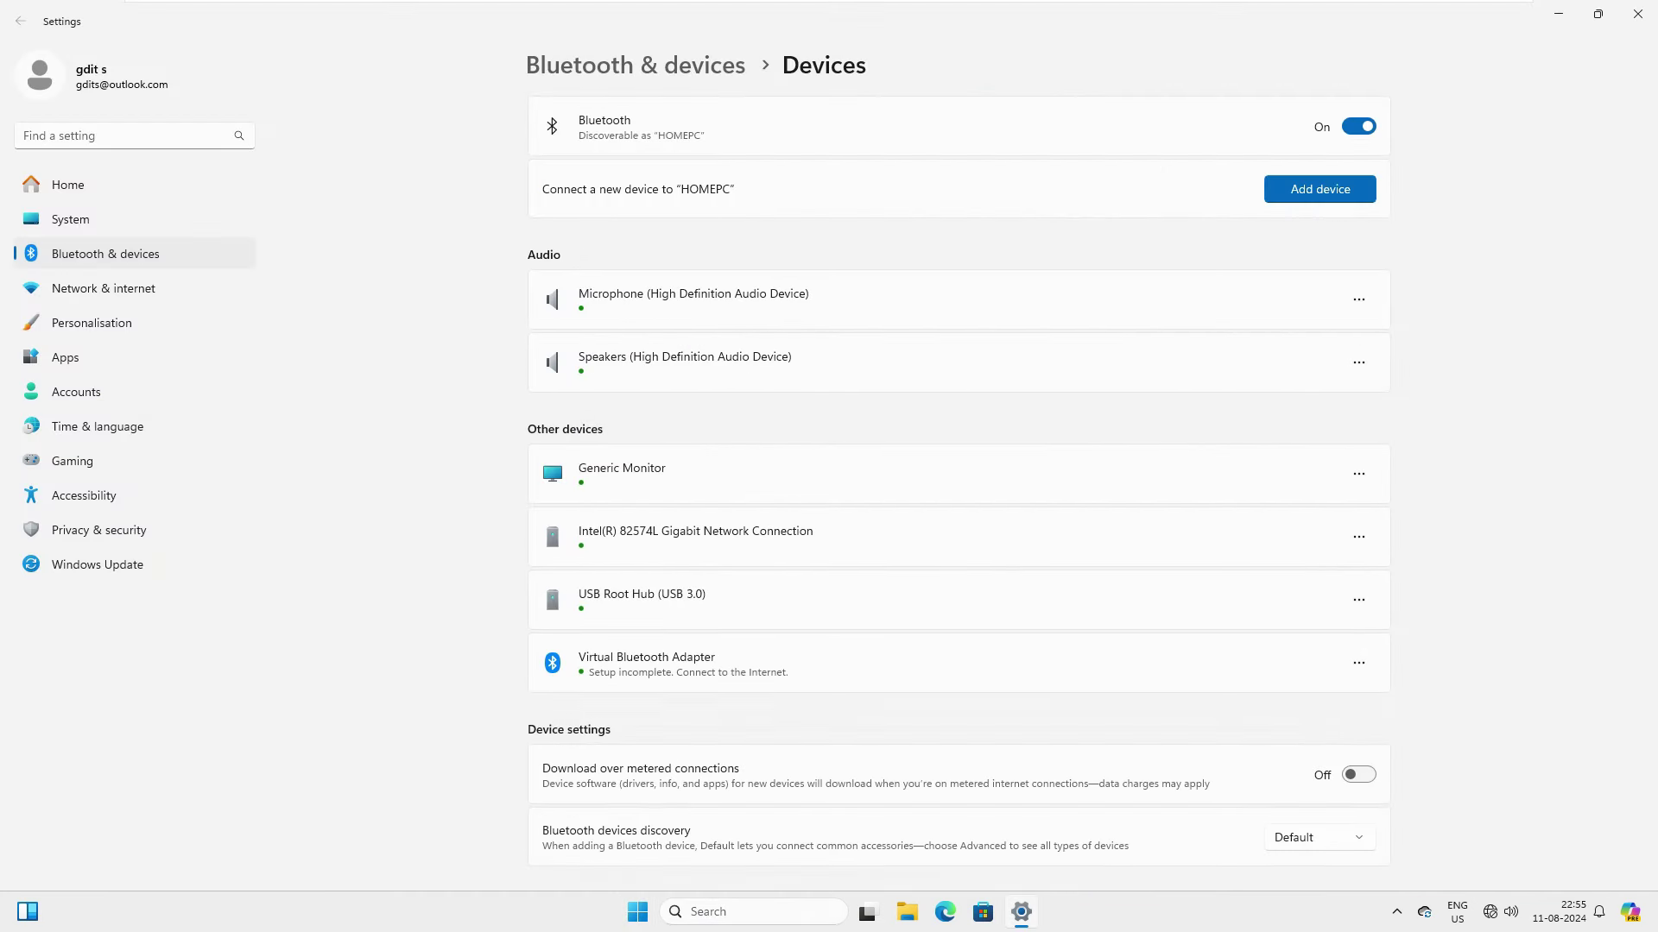
- Add Galaxy M34 5G as a Bluetooth device, confirming the displayed pairing PIN
left_click(1319, 189)
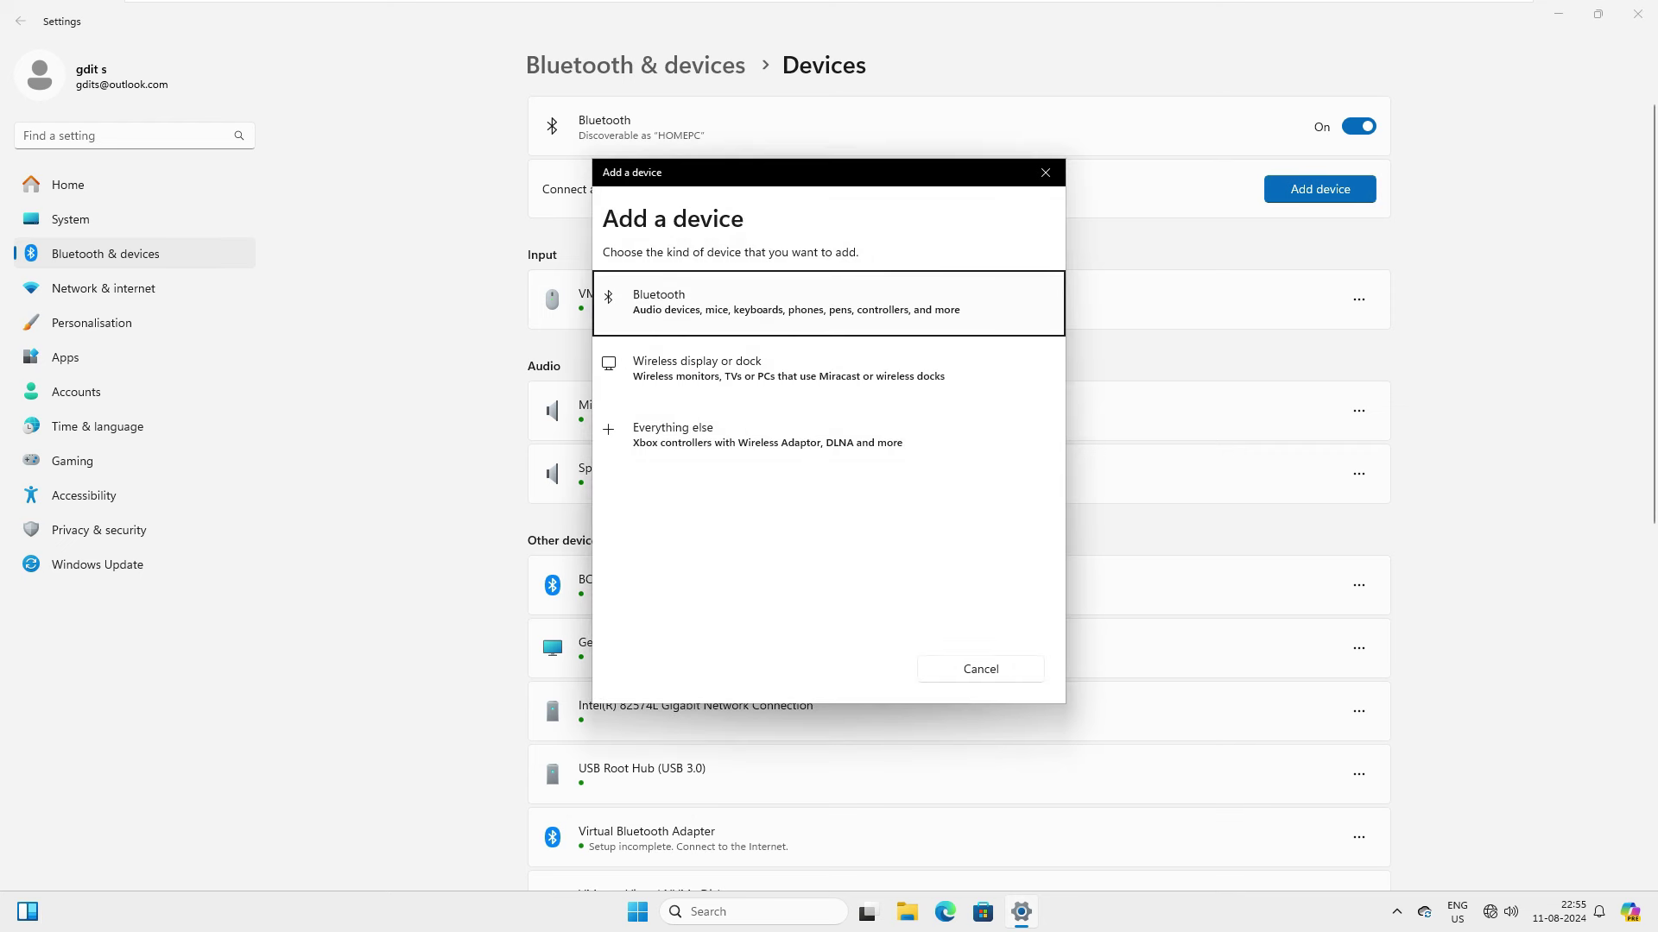
key("Return")
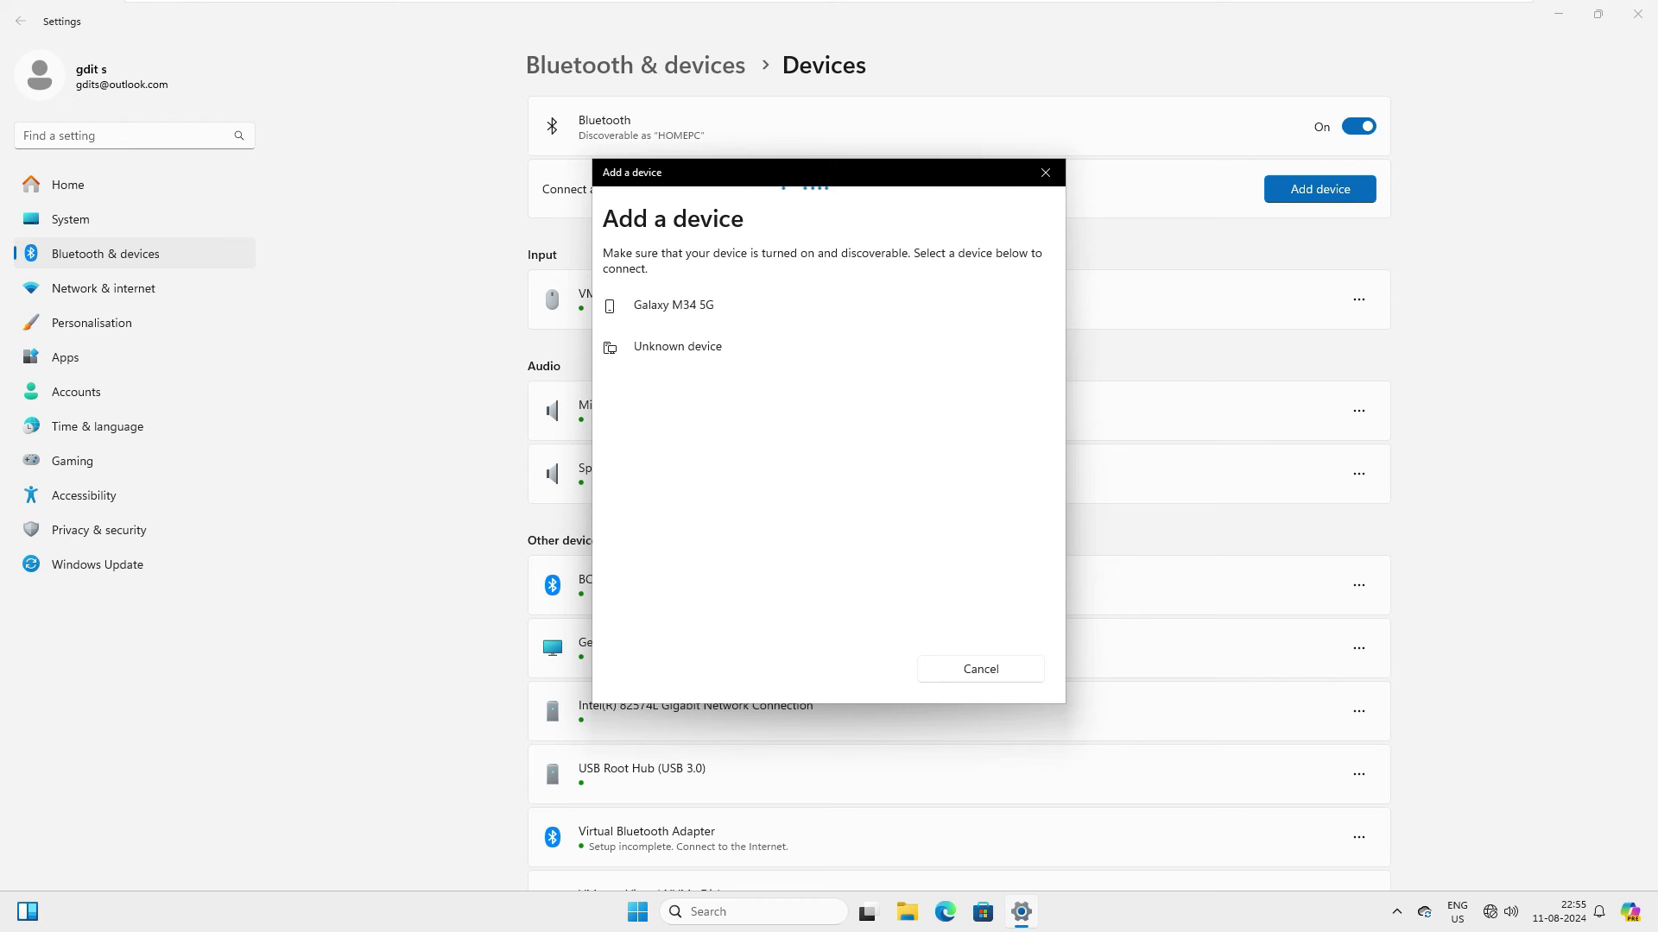
key("Return")
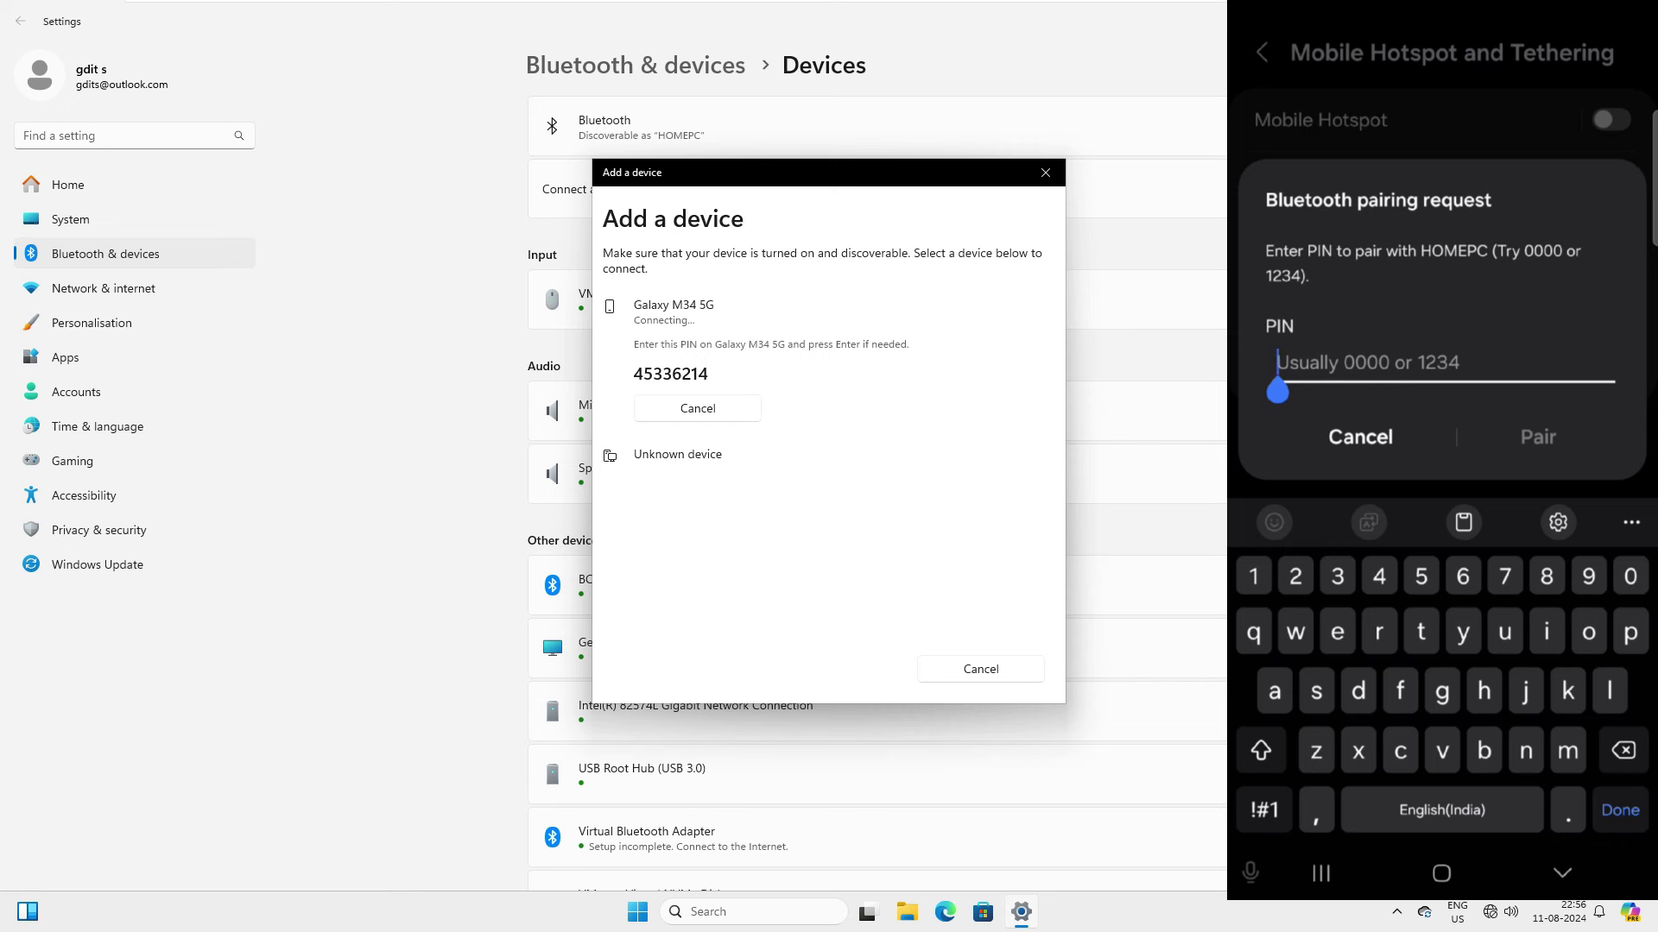
type("45")
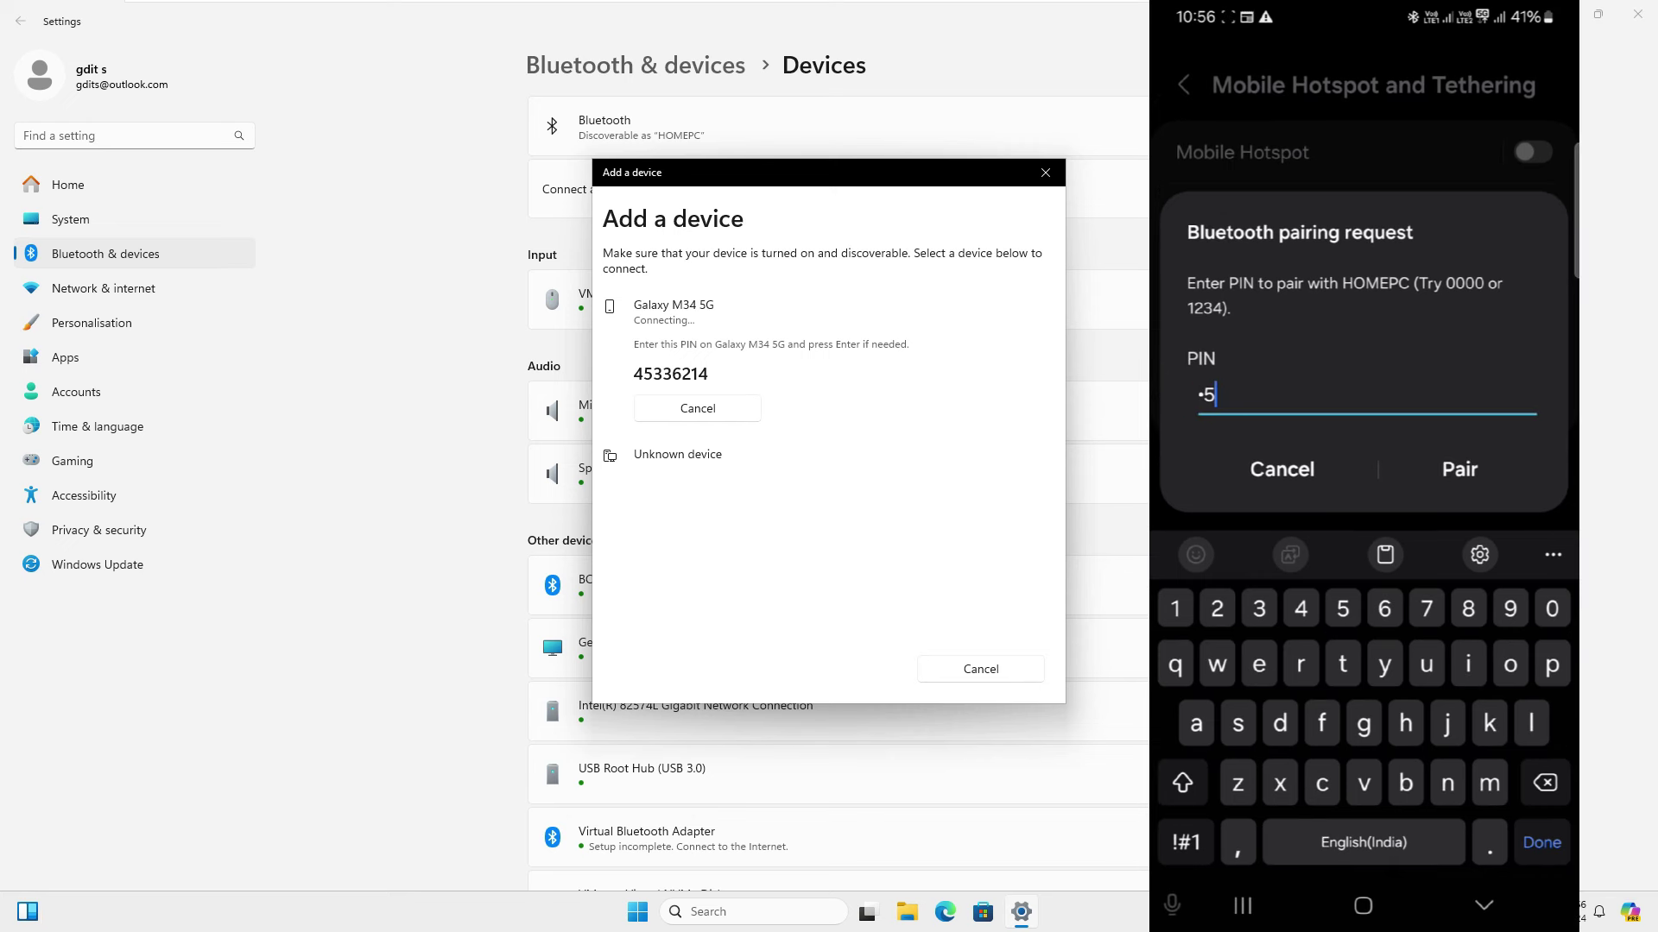
type("33621")
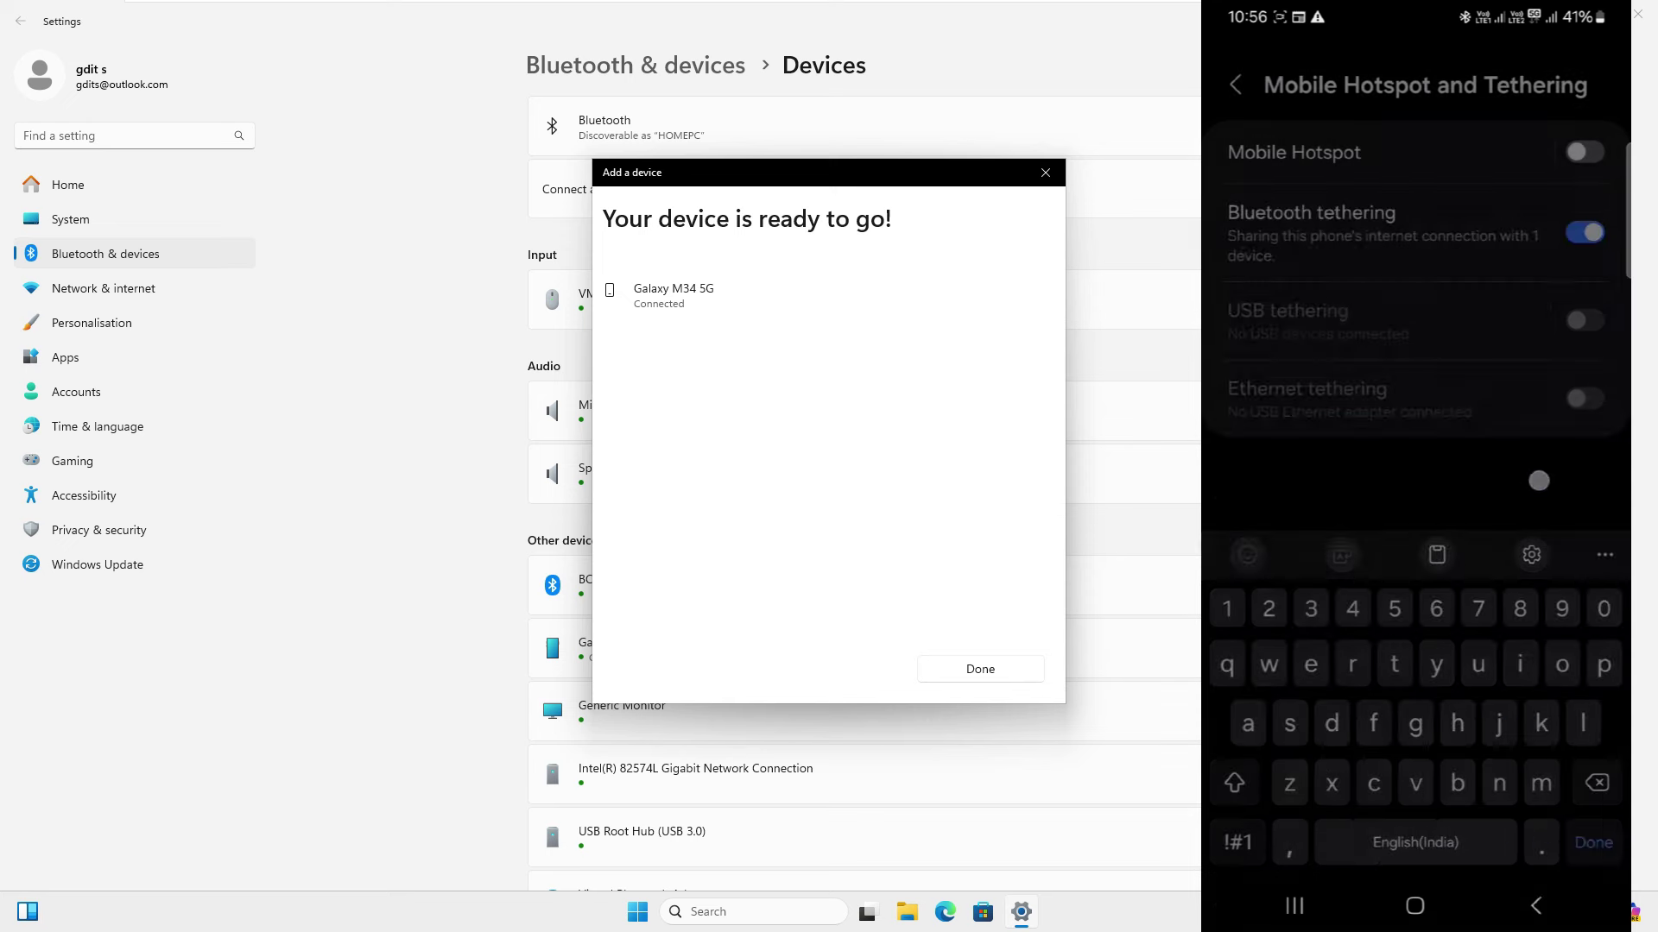
key("Return")
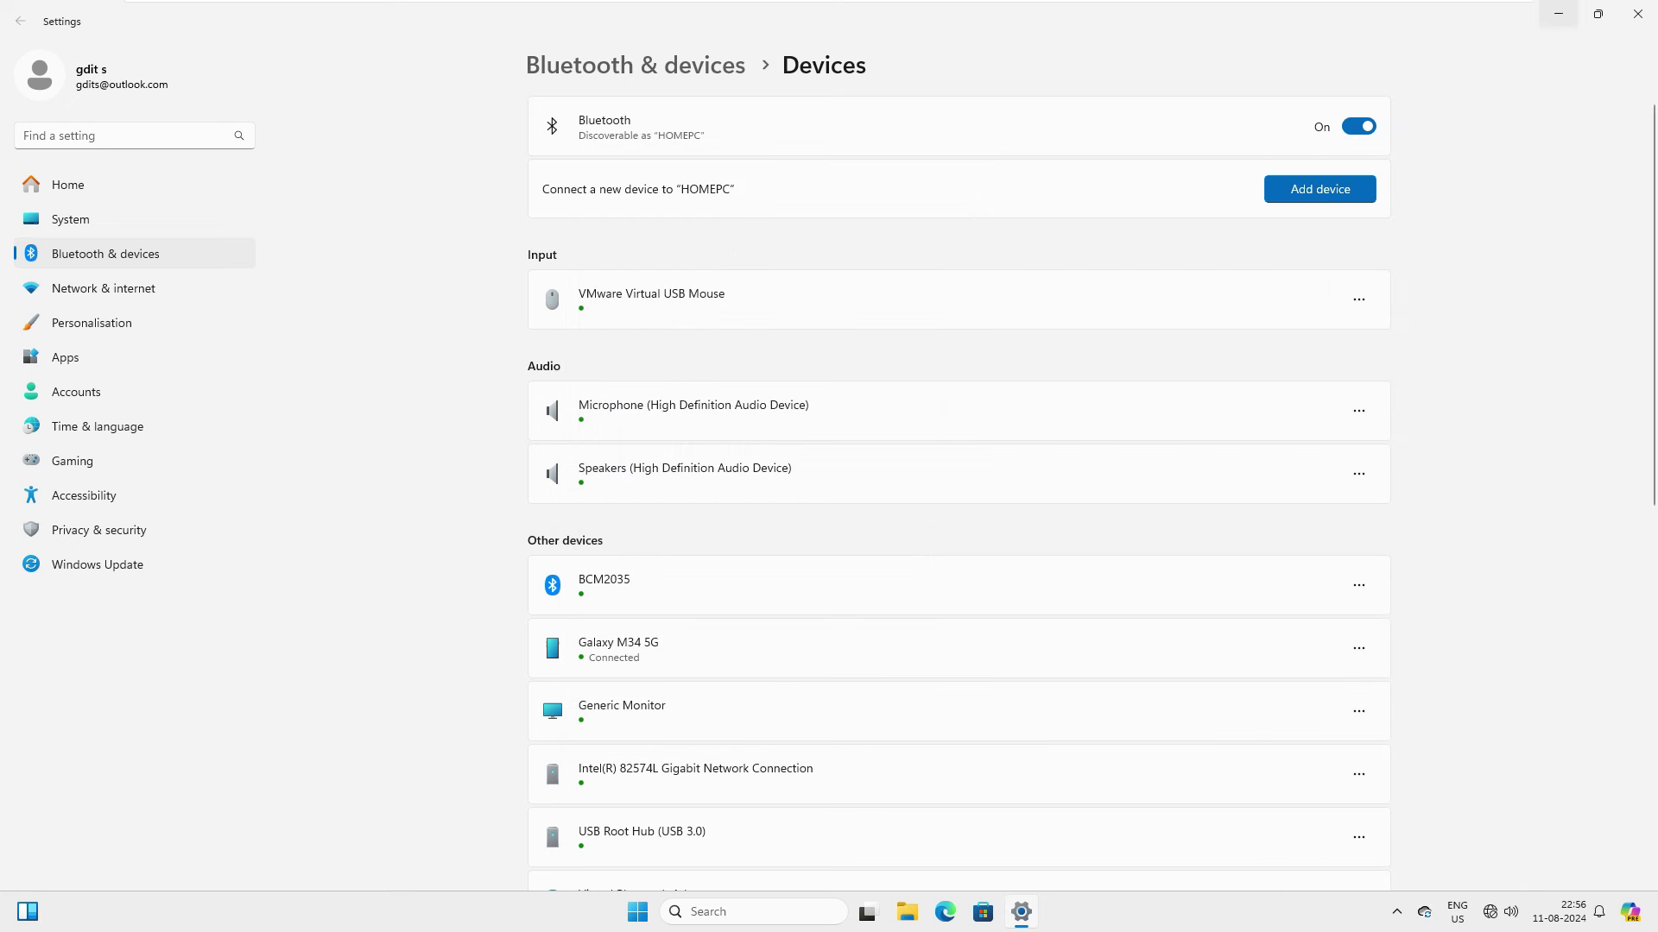
- Open Command Prompt from a 'cmd' search and run ping 8.8.8.8, which shows 100% loss
left_click(1558, 13)
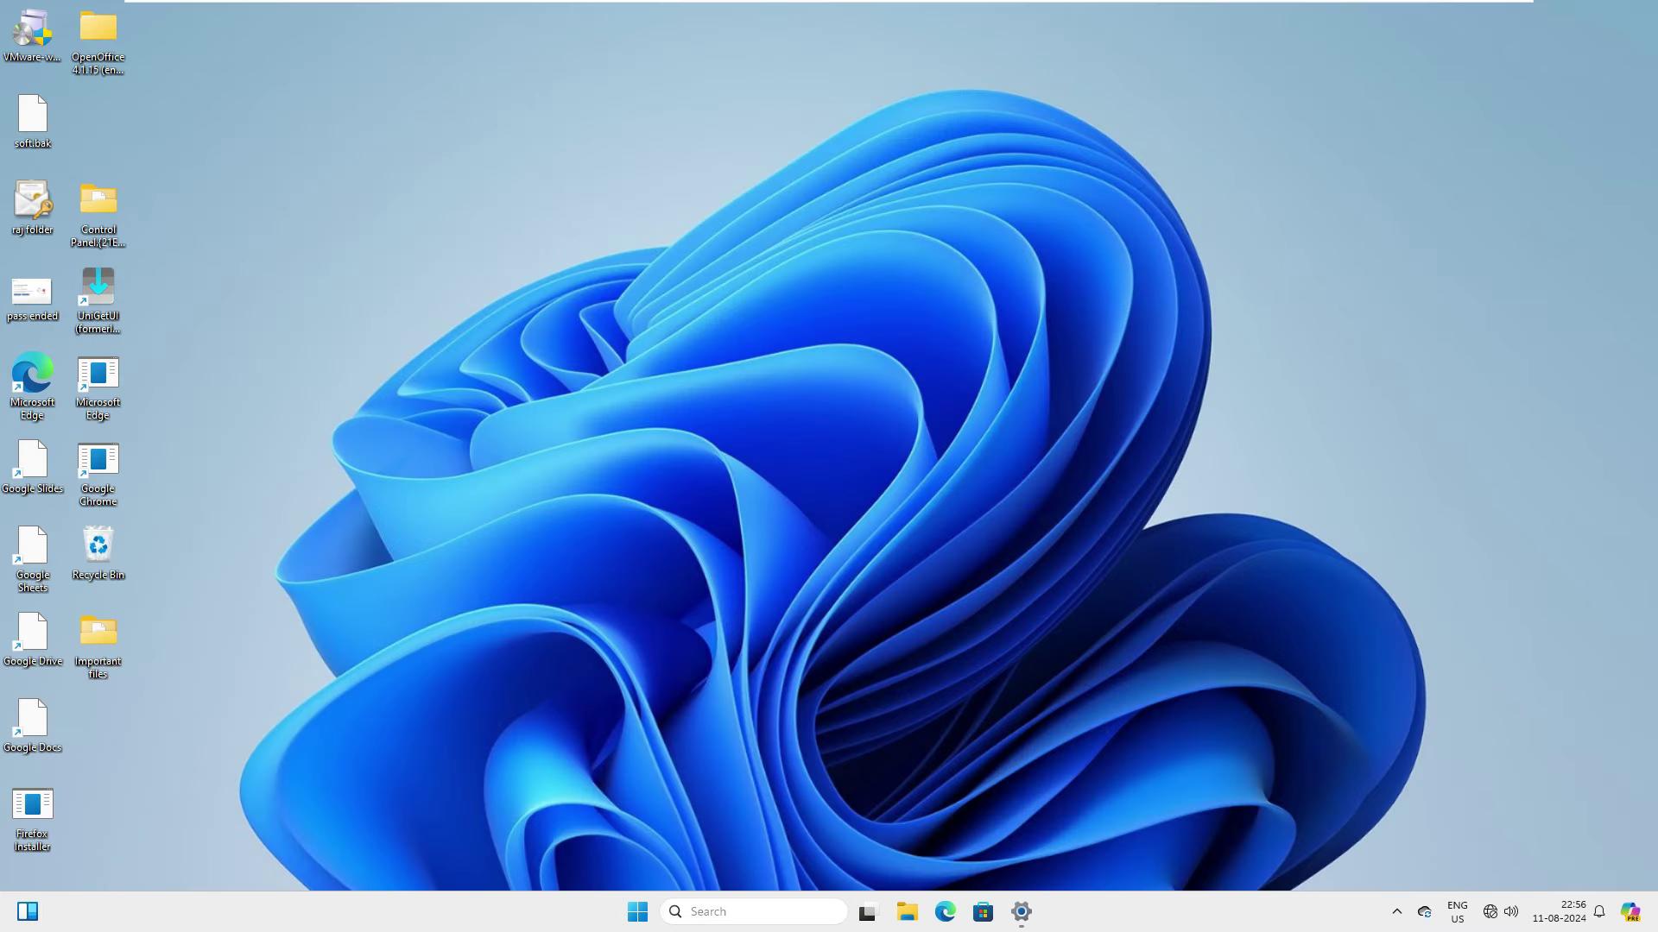
left_click(691, 912)
type("cmd")
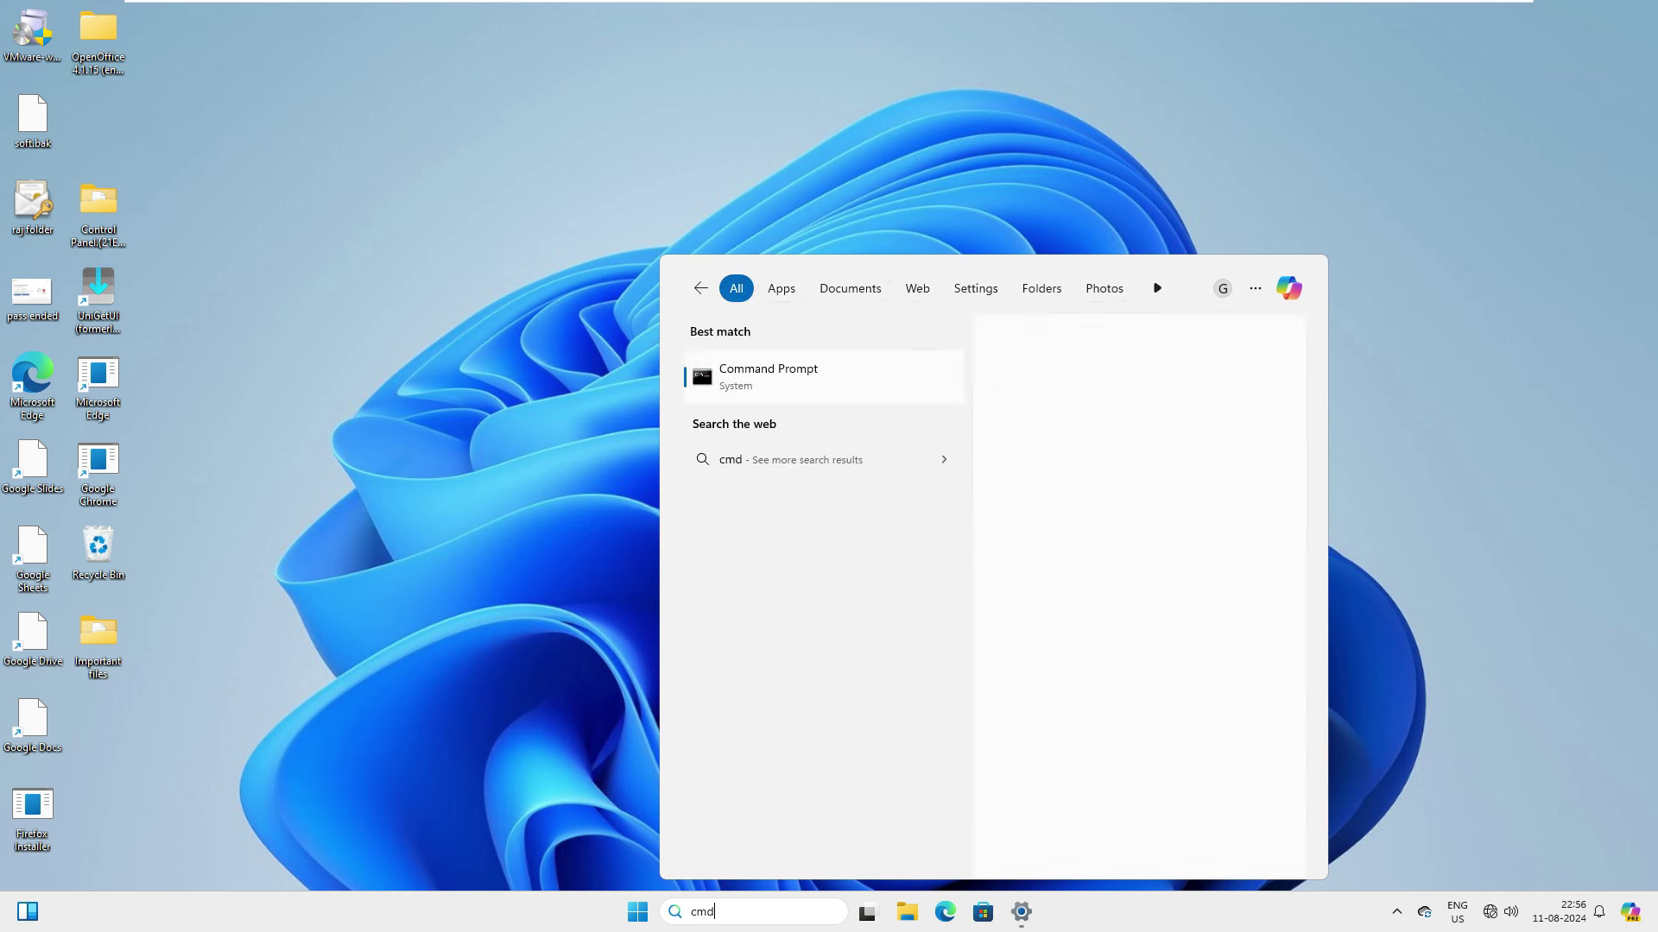
key("Return")
type("ping 8.8.8.8")
key("Return")
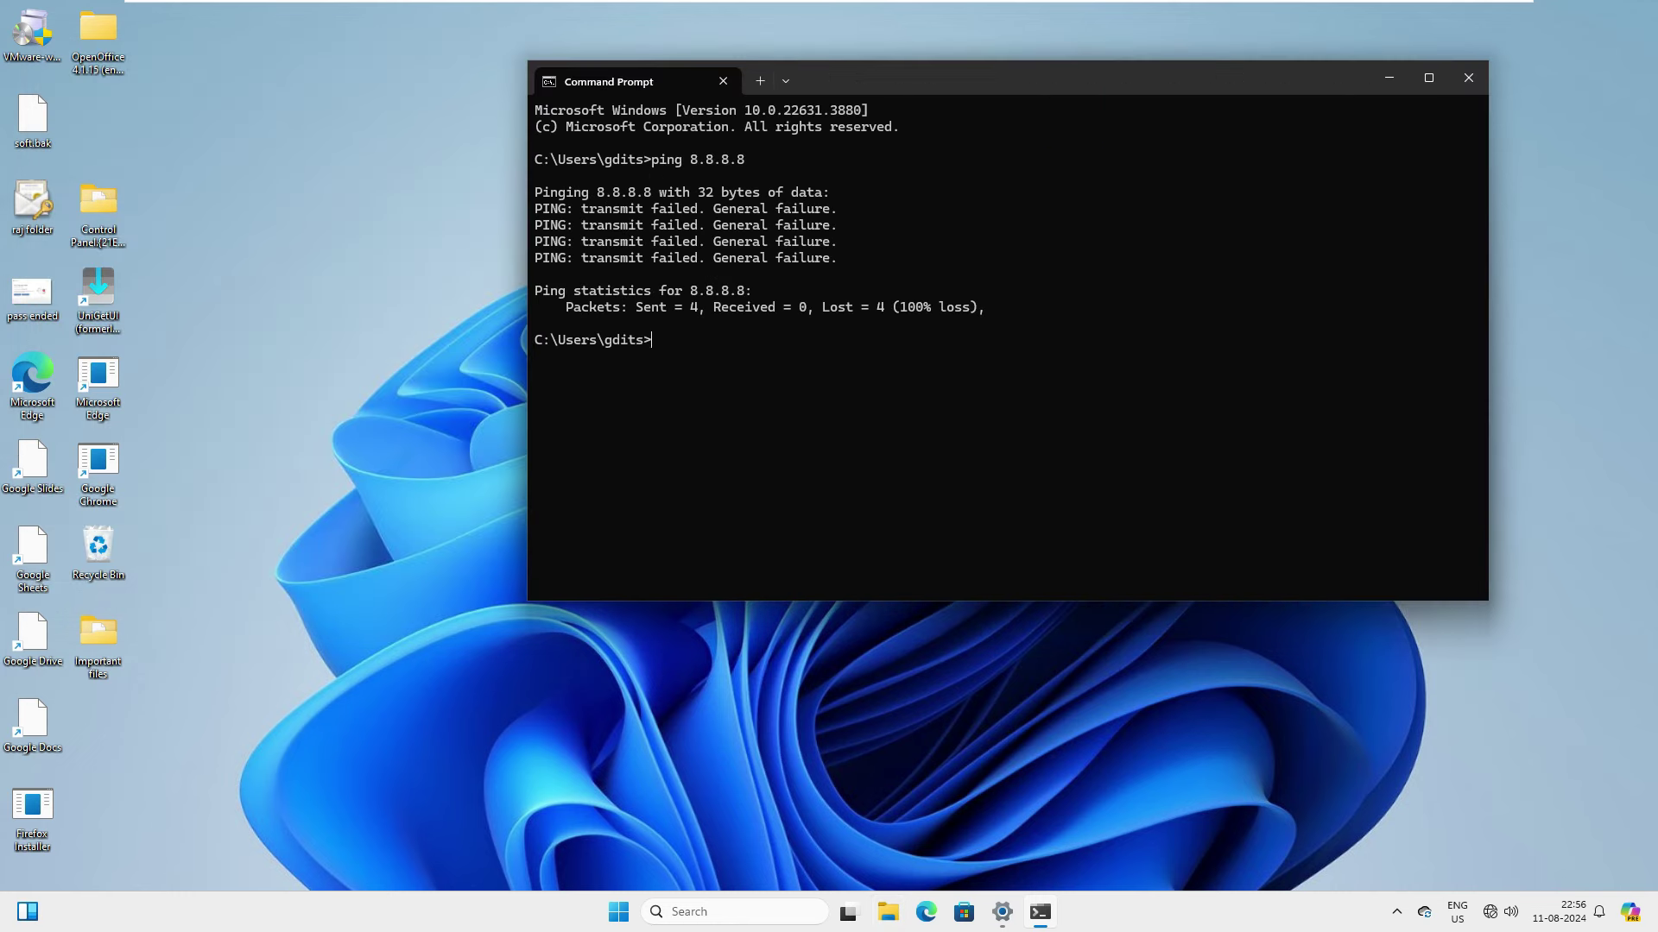
- Load google.com in a new tab of maximized Edge, getting 'You're not connected'
key("super+2")
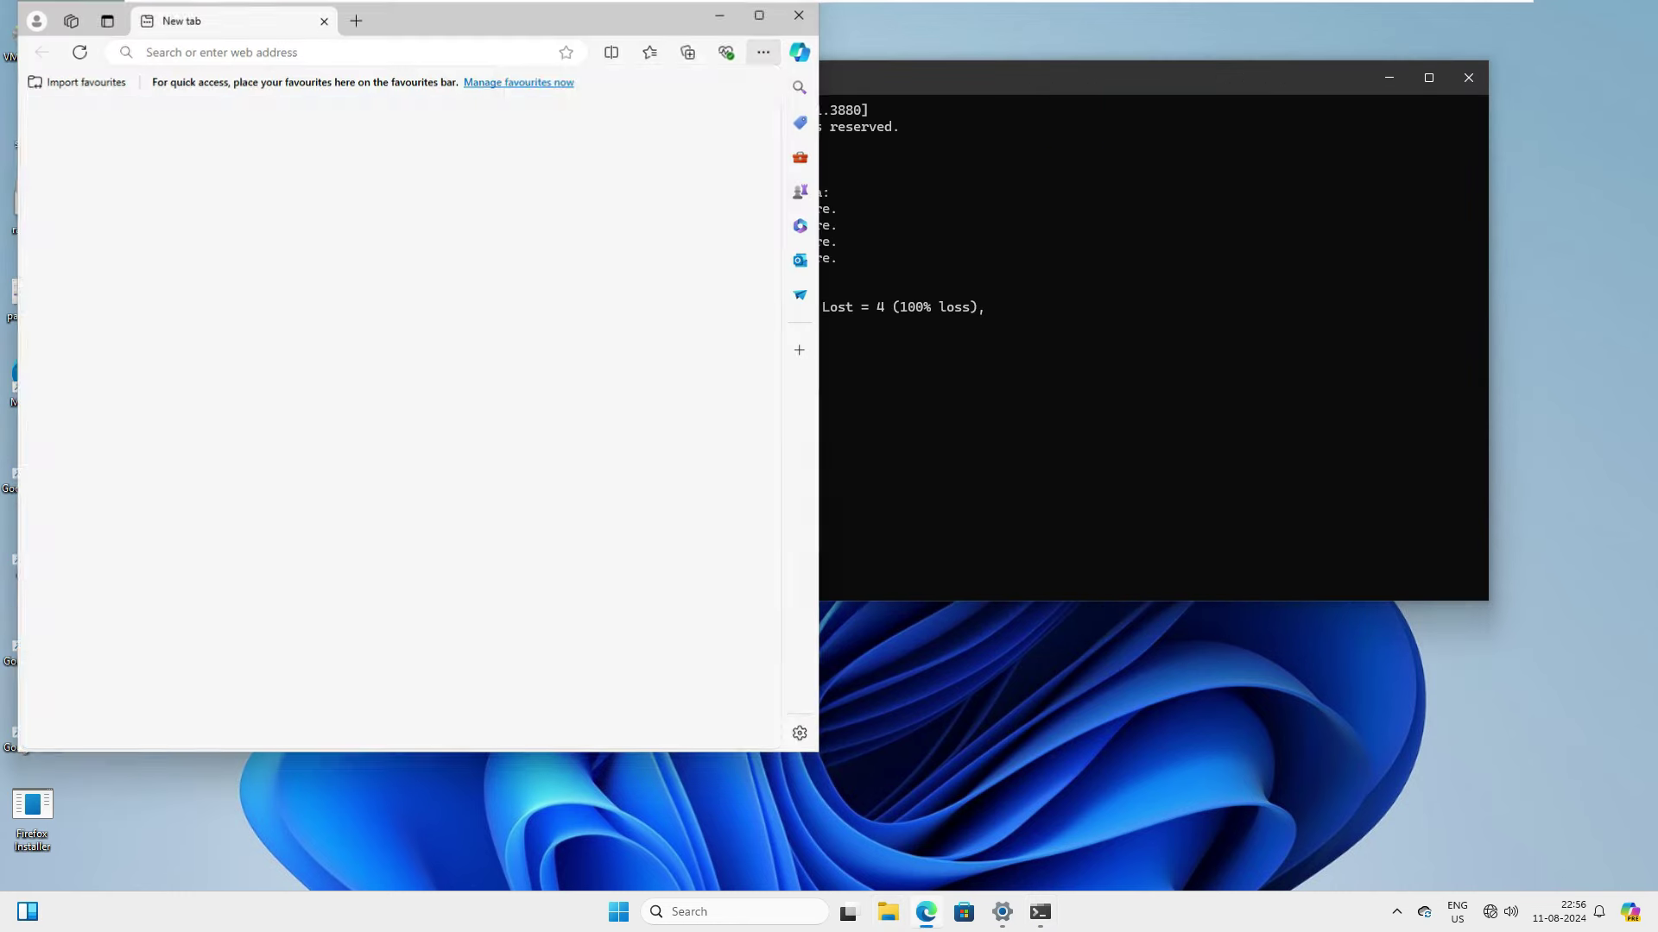
key("super+Up")
key("ctrl+t")
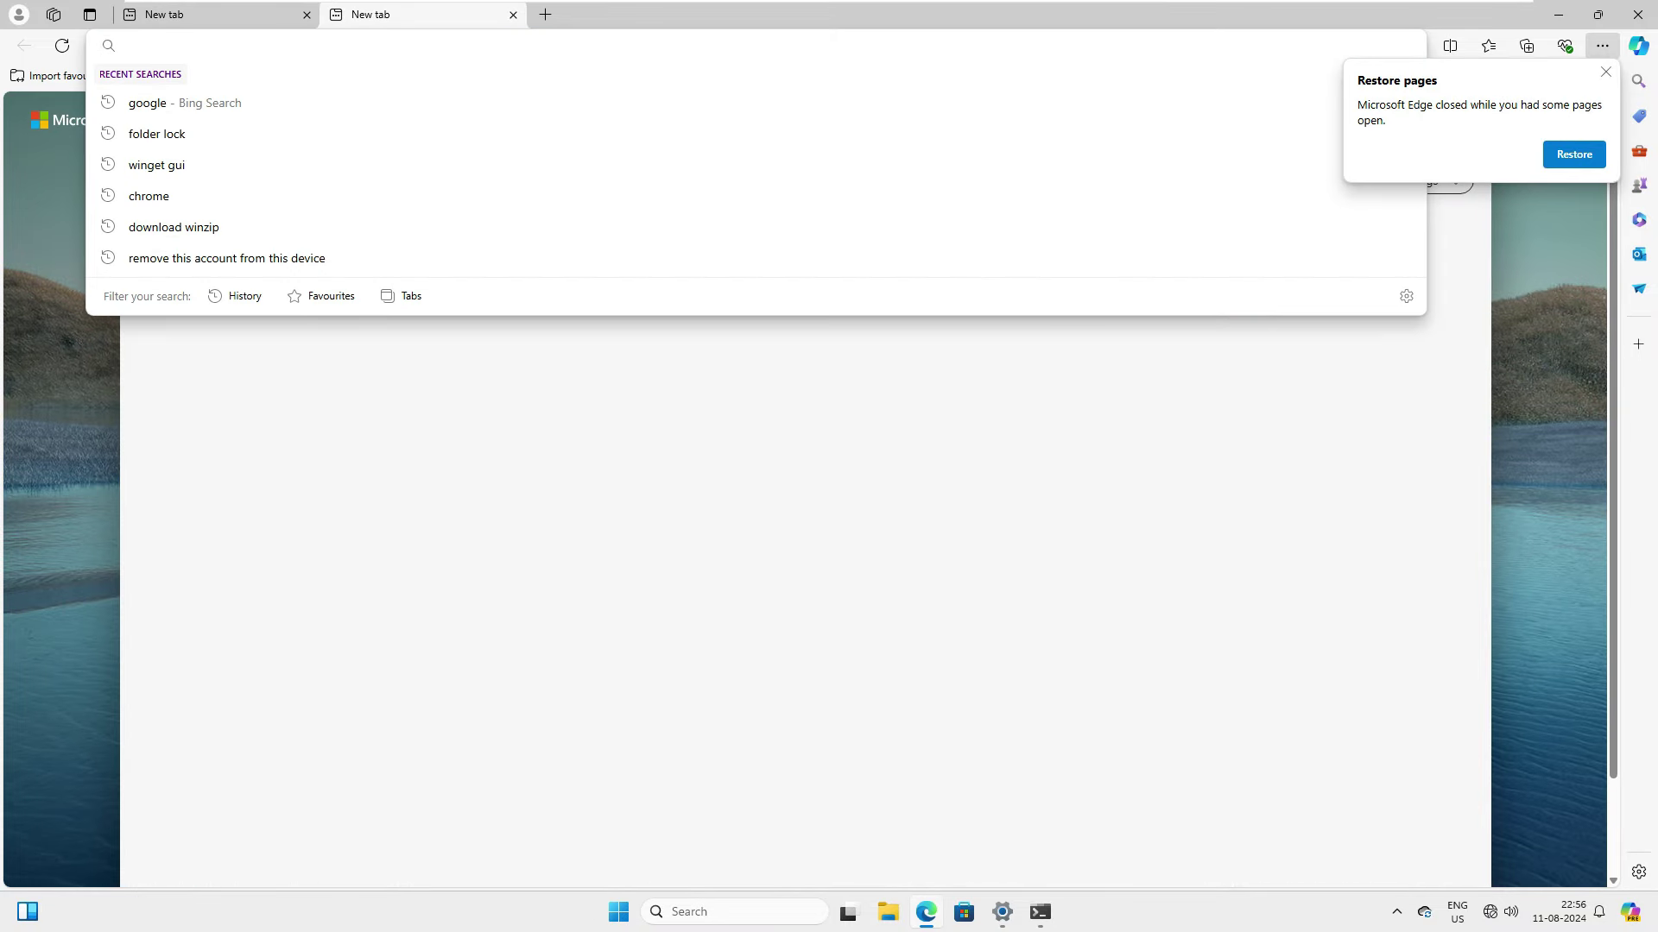
type("goog")
key("Return")
- Highlight the not-connected error text, then return to the Bluetooth devices settings
left_click_drag(458, 375, 184, 329)
left_click(183, 329)
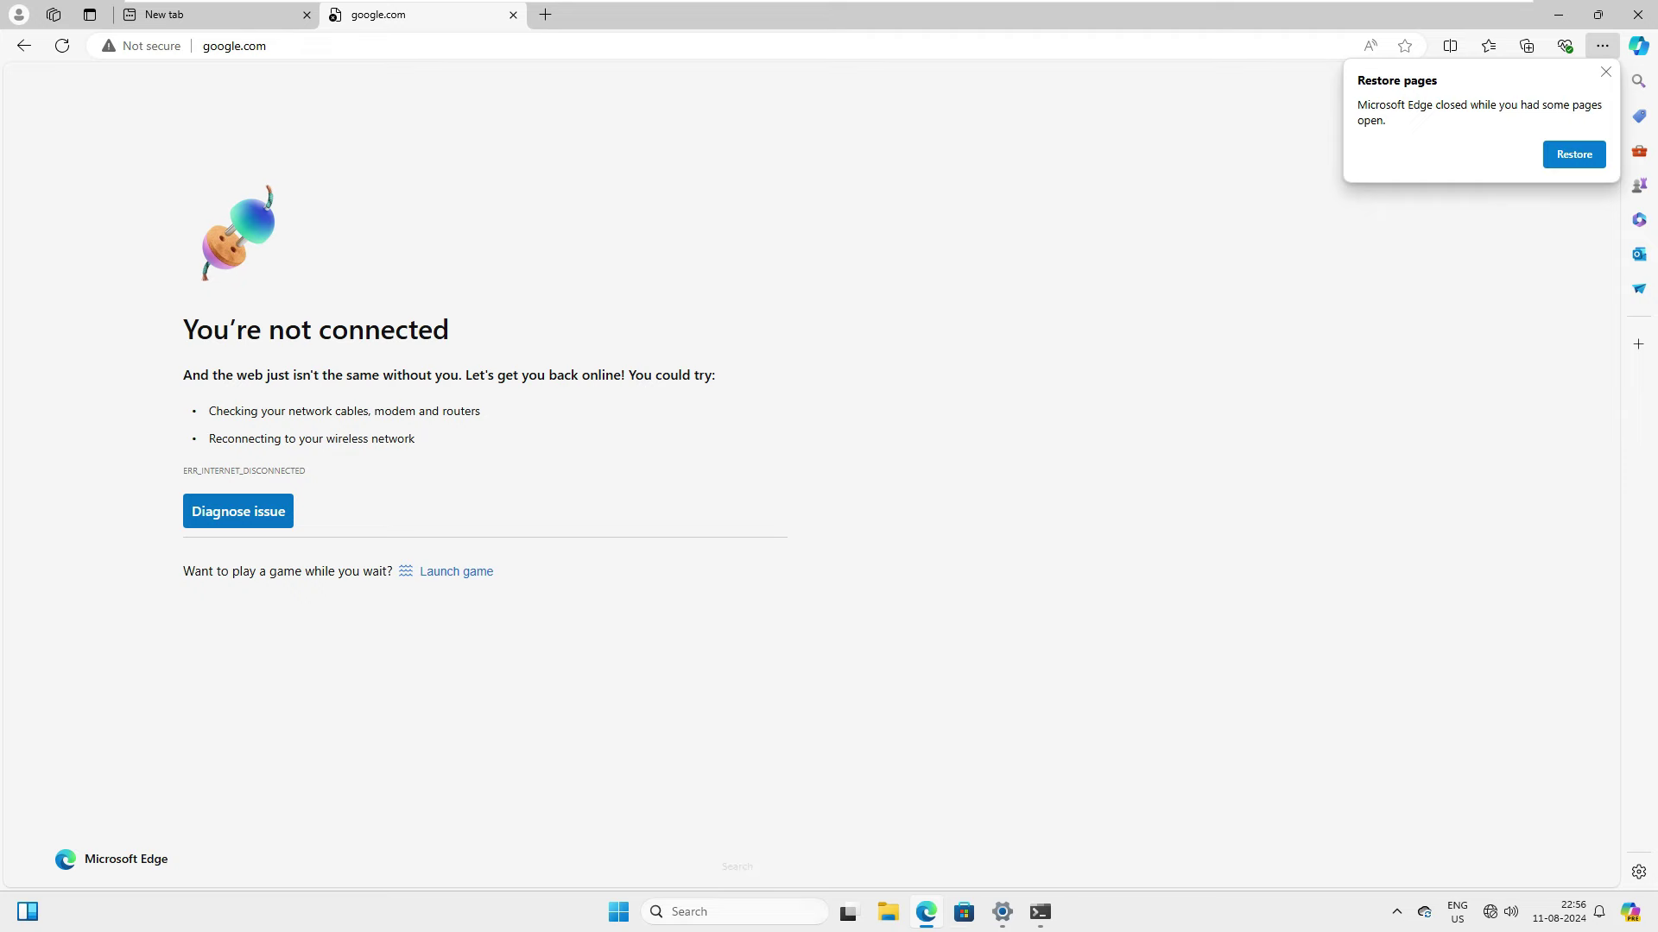
left_click(1003, 912)
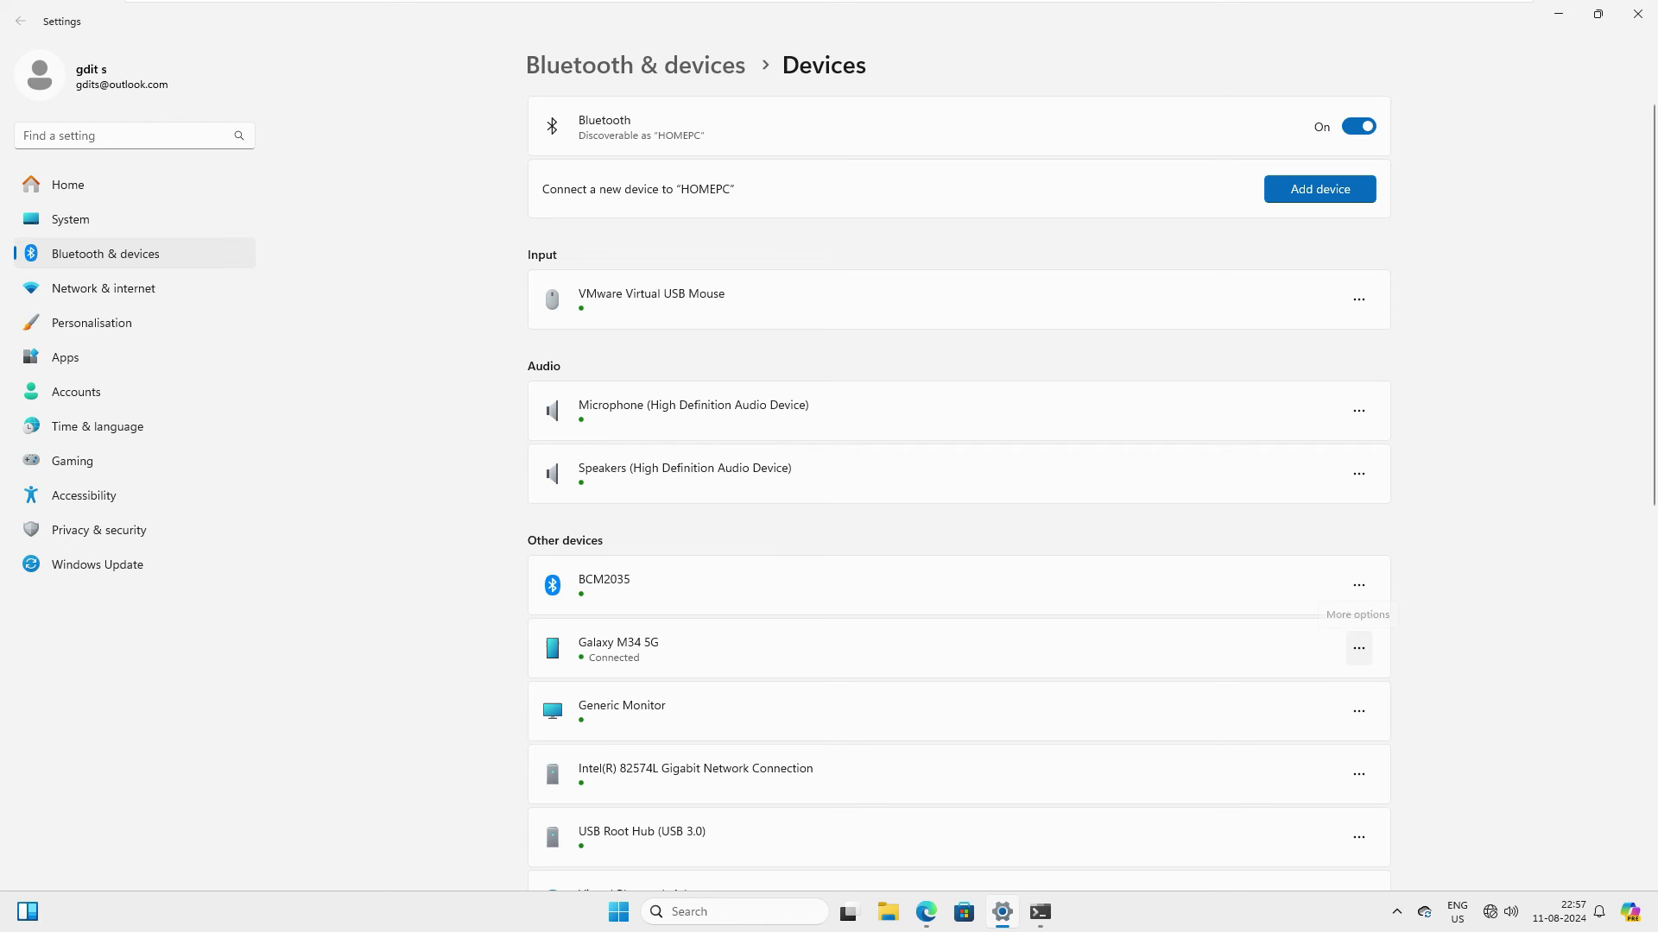
- Join Galaxy M34 5G's Personal Area Network with Access Point as the connection type
left_click(1358, 648)
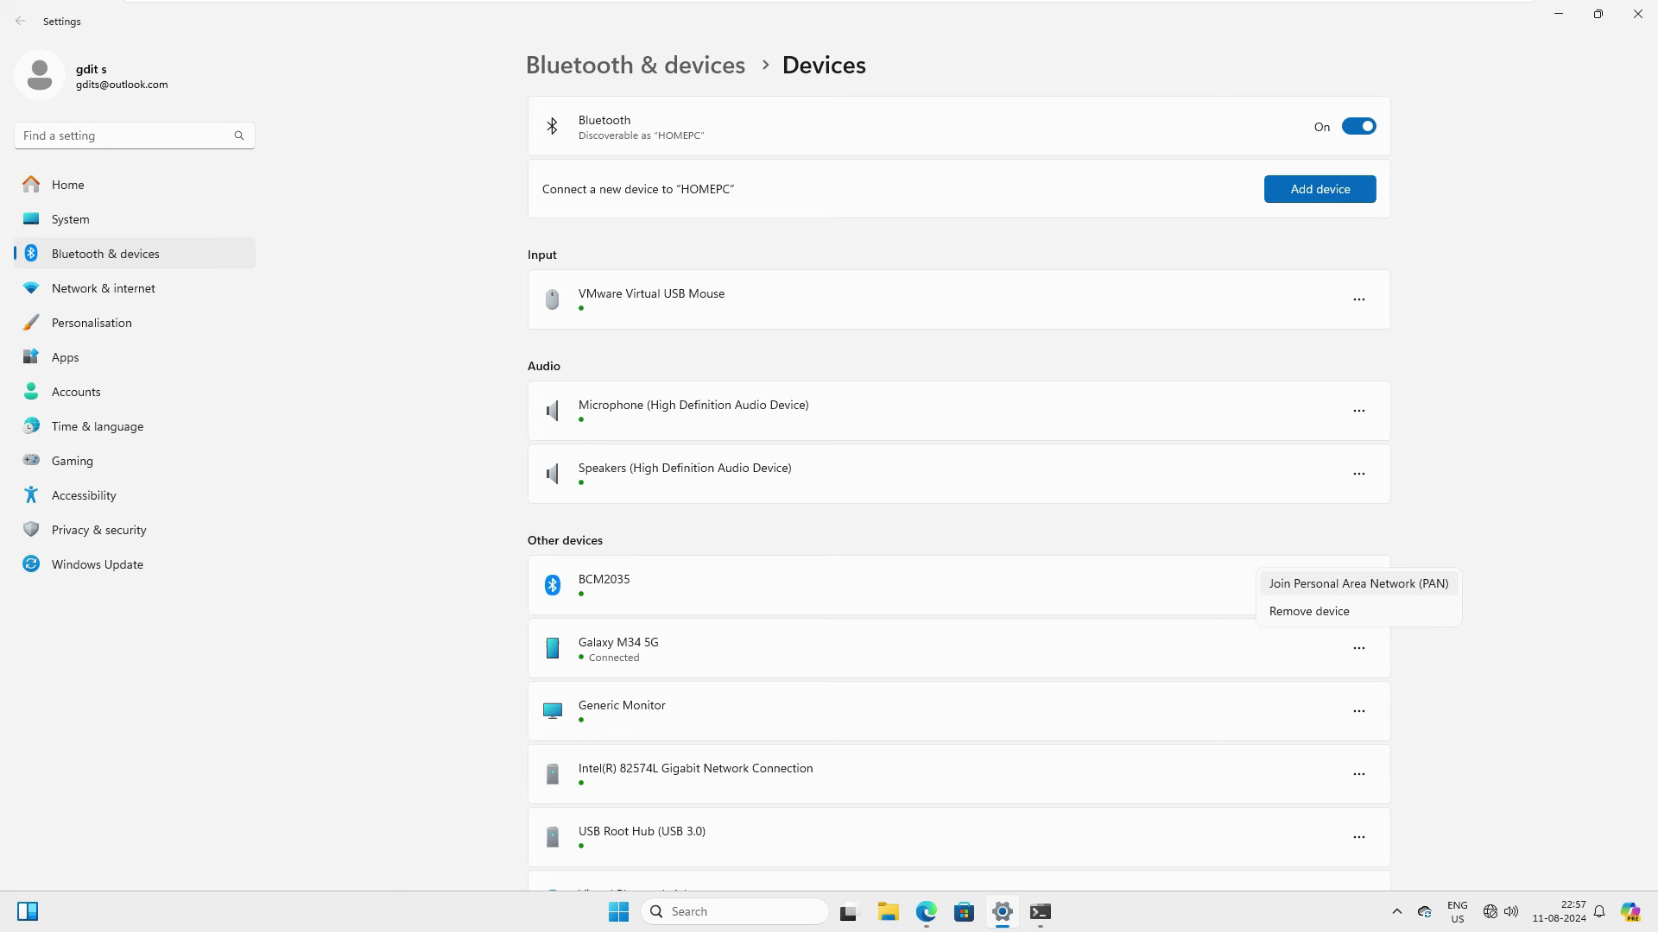
left_click(1358, 584)
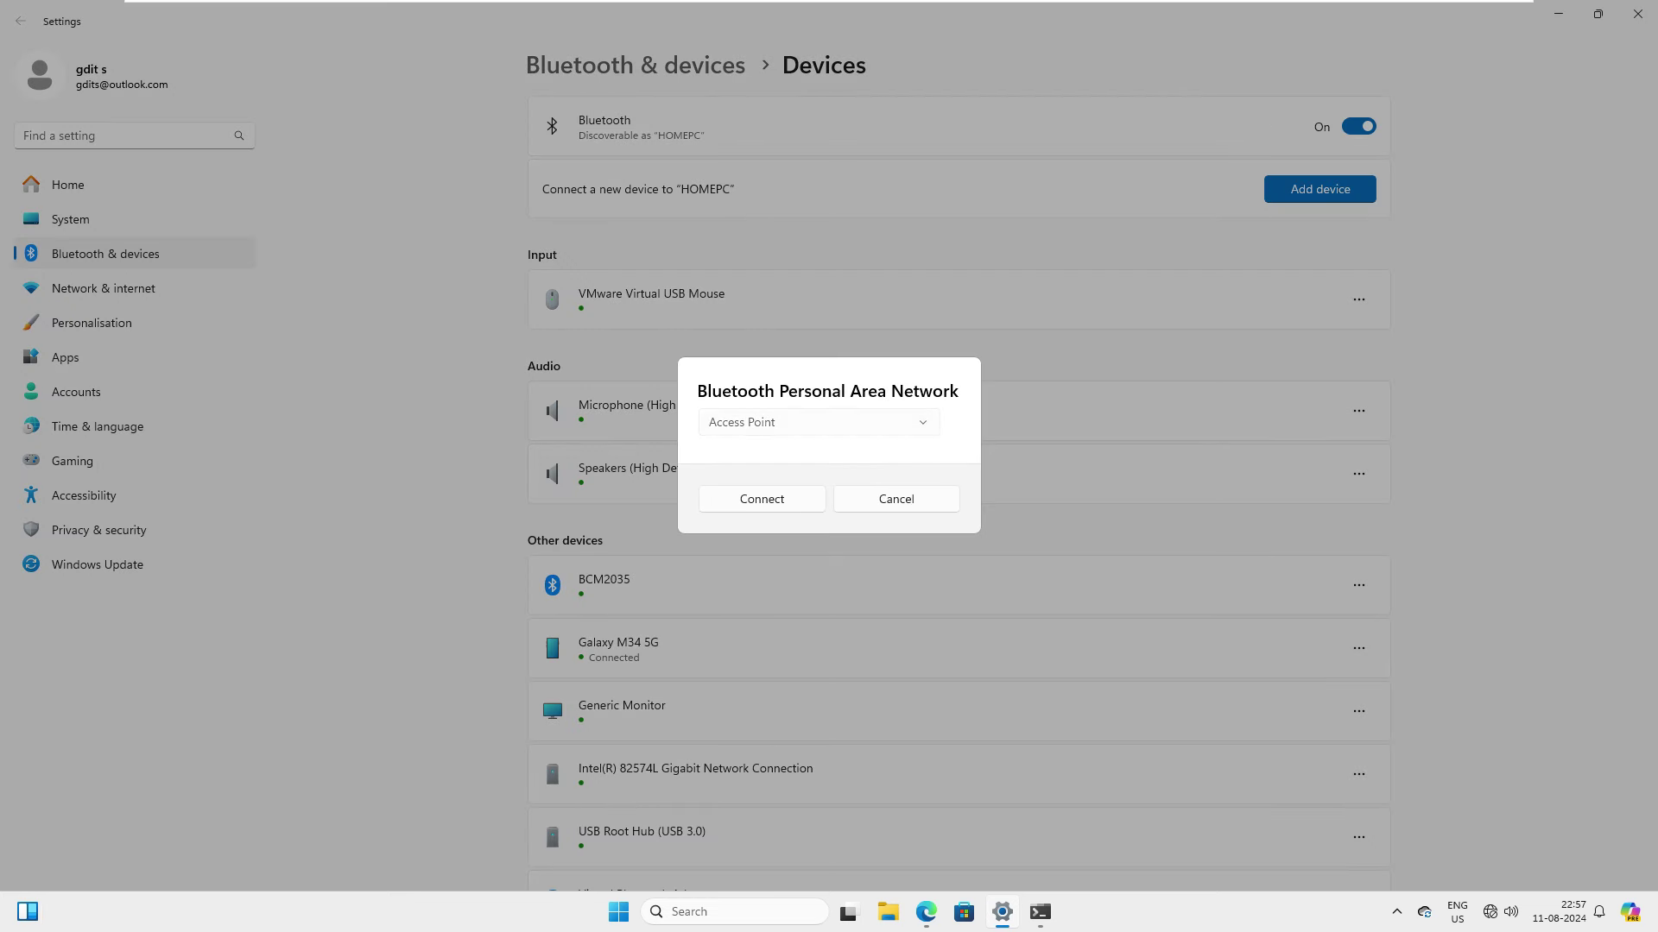
key("alt+Down")
key("Return")
key("Return")
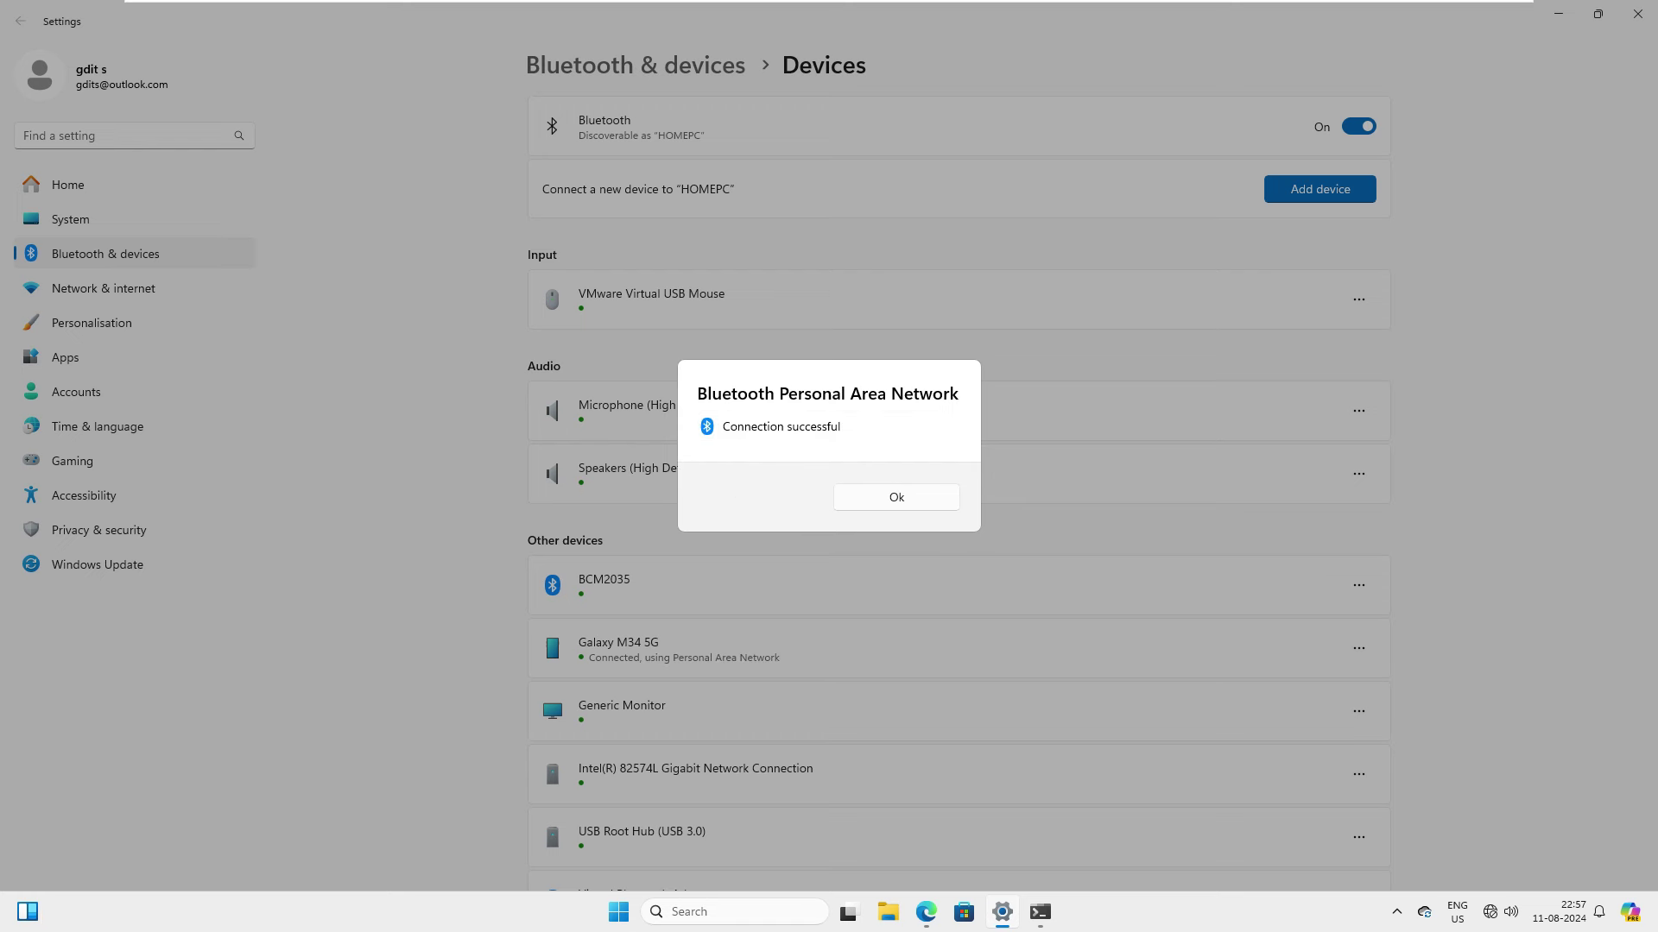
key("Return")
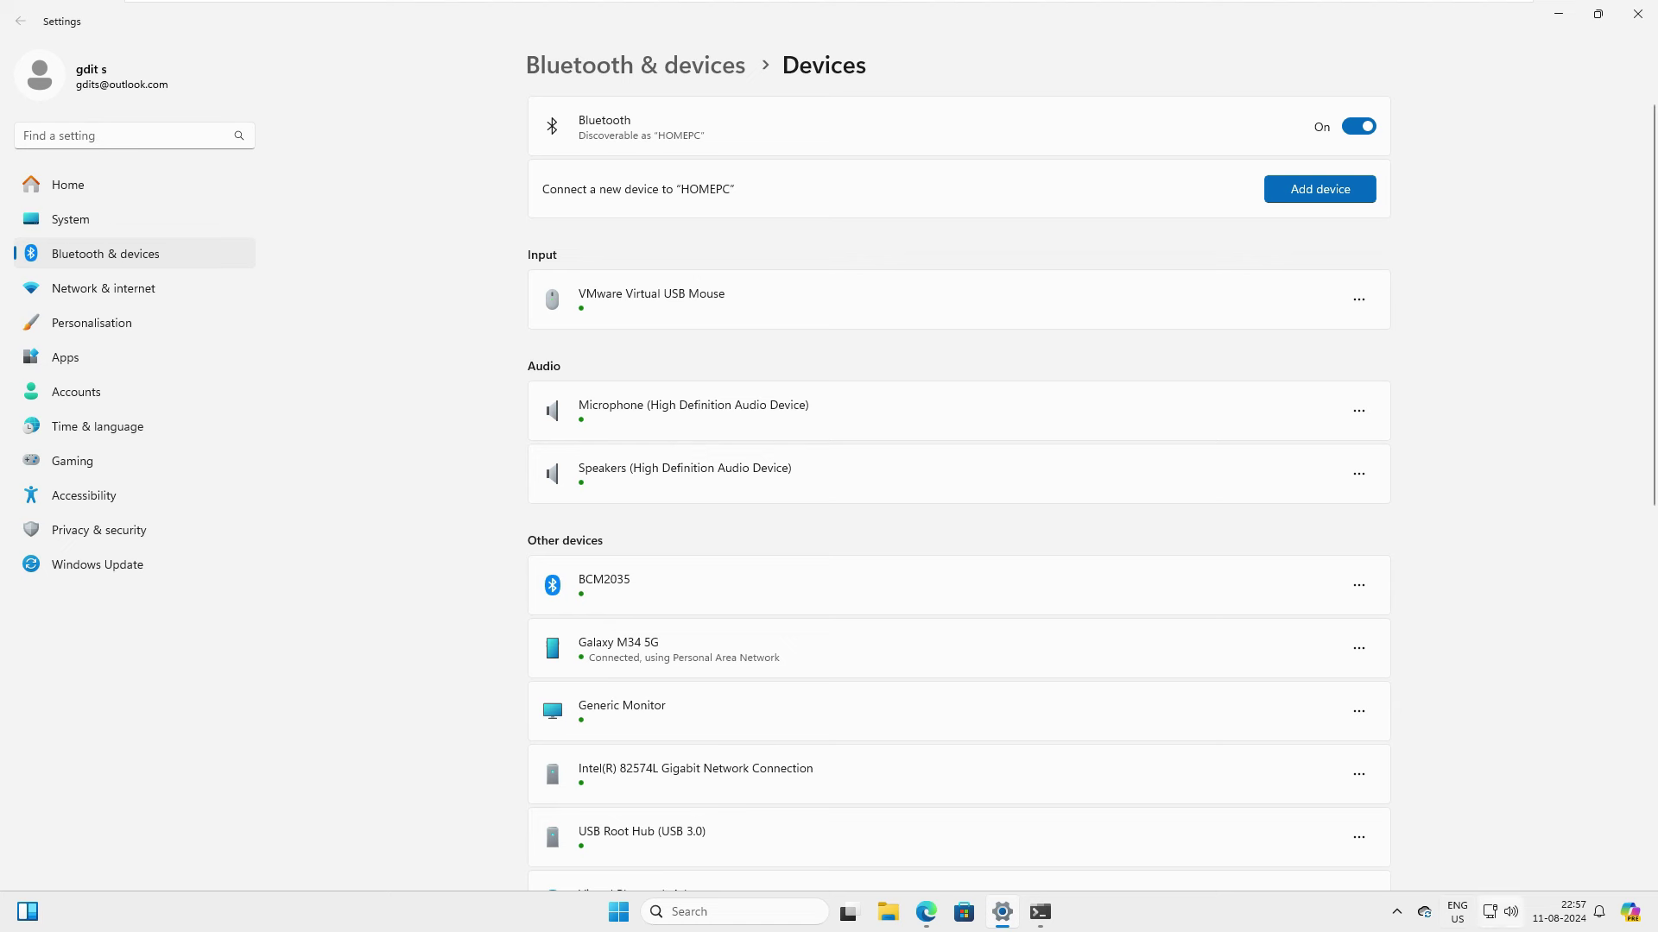
- Rerun ping 8.8.8.8 in Command Prompt and select the now-successful replies
key("alt+Tab")
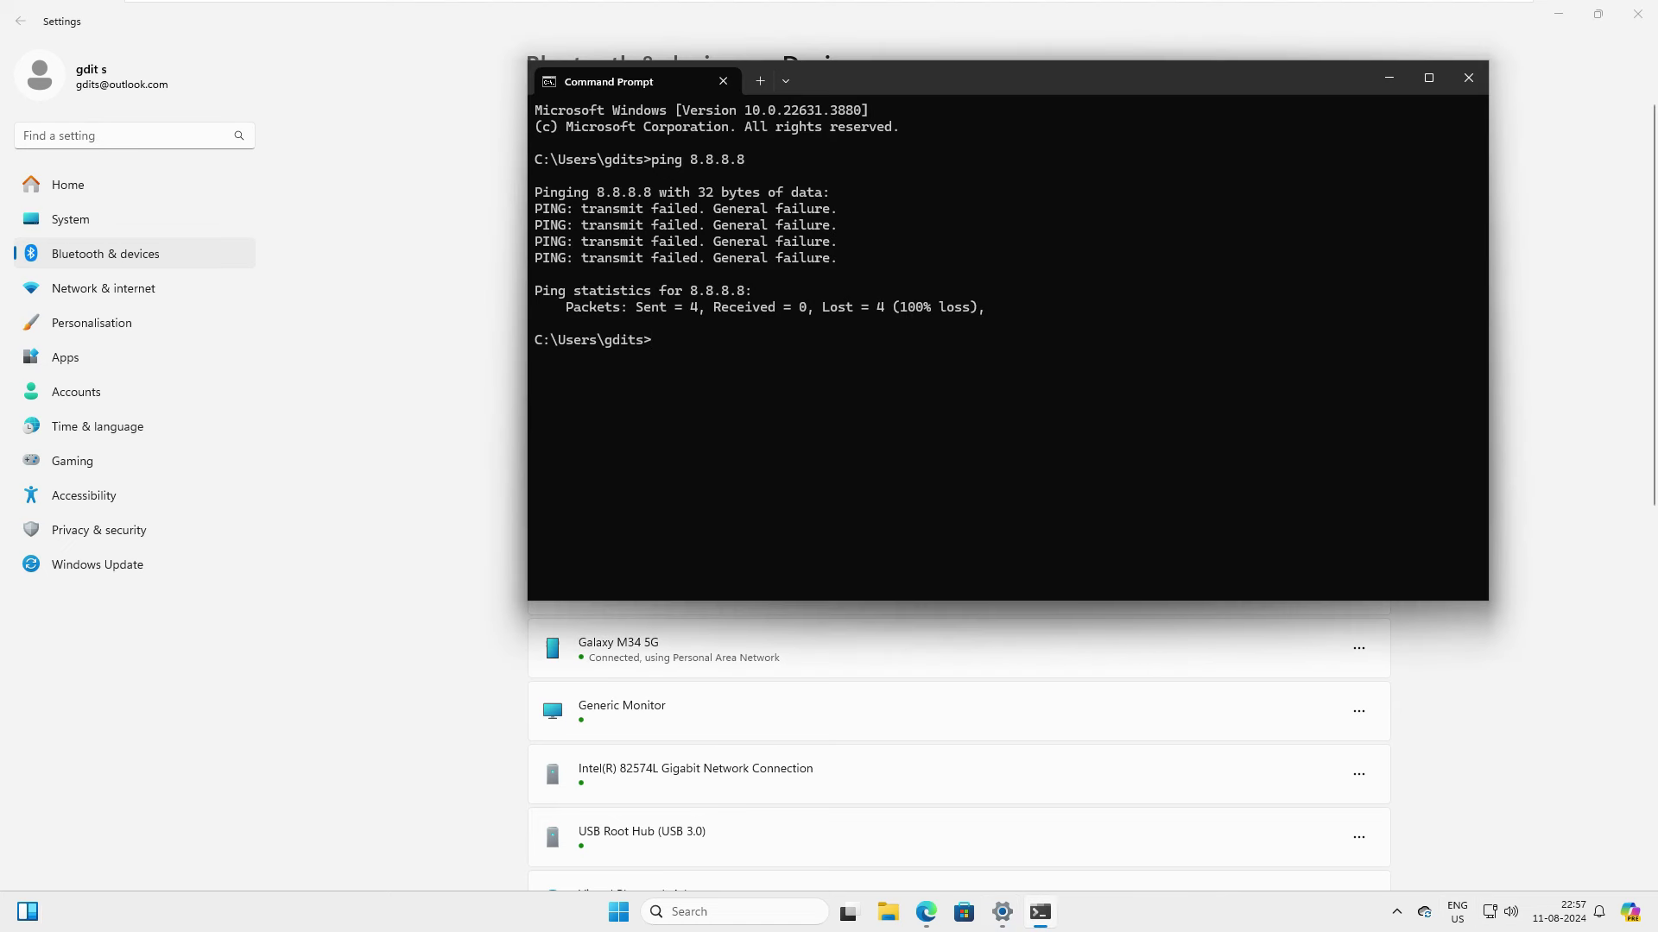
key("Up")
key("Return")
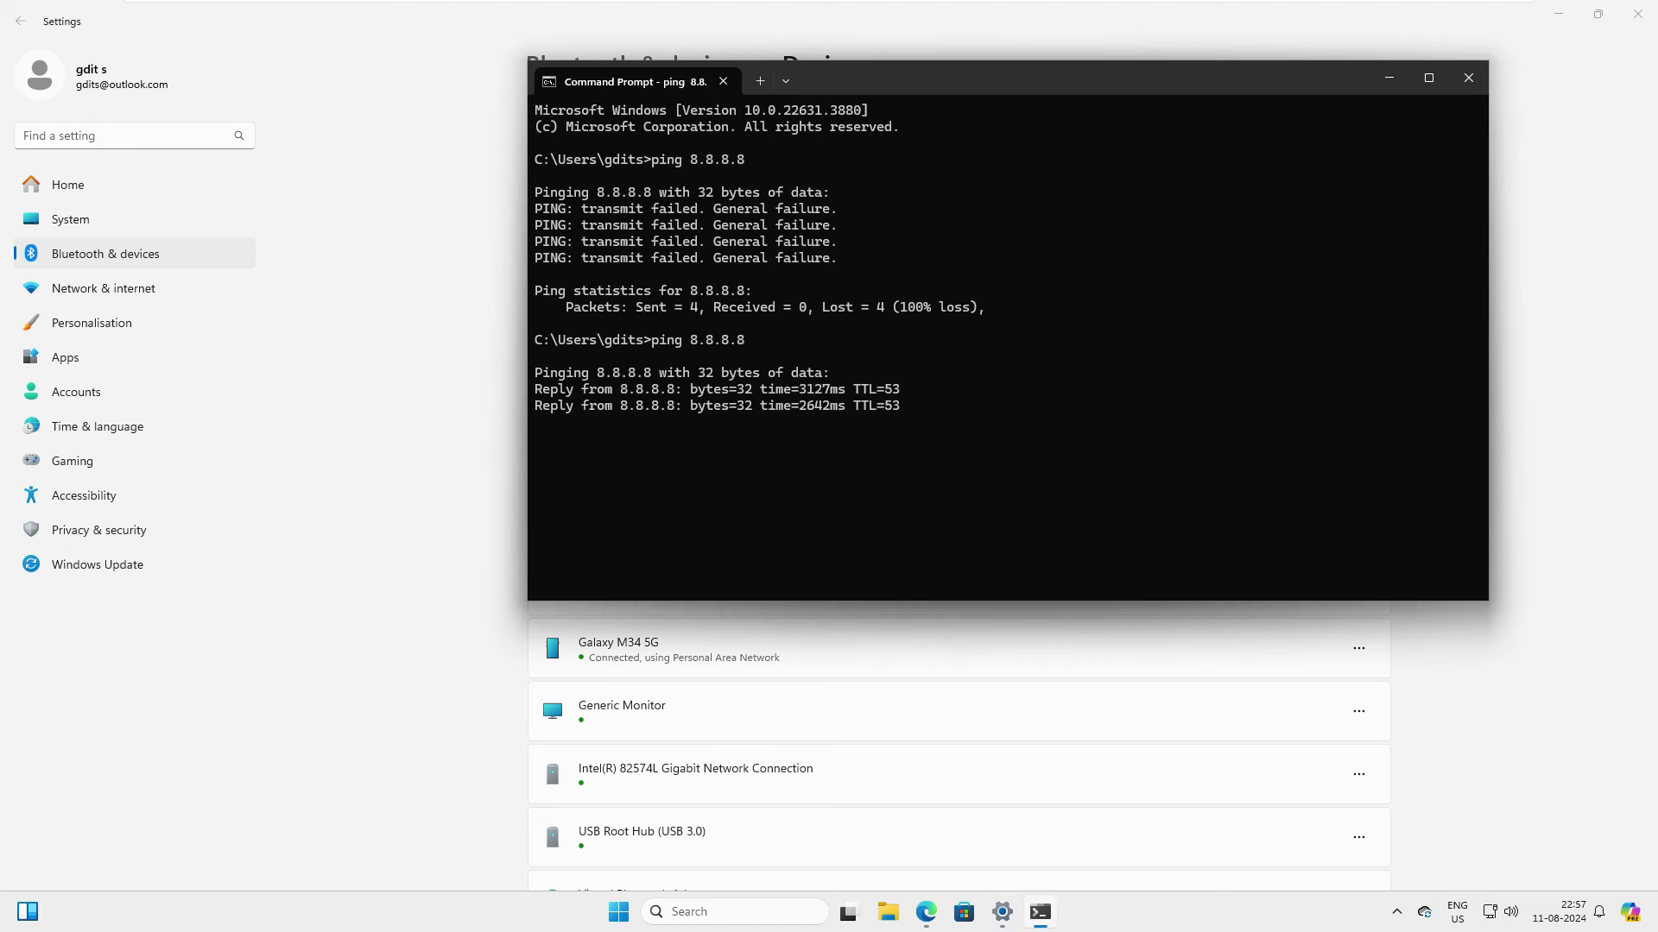
left_click_drag(923, 438, 535, 372)
- Back in Edge, dismiss the Restore pages prompt and search Google for 'mac'
left_click(1389, 77)
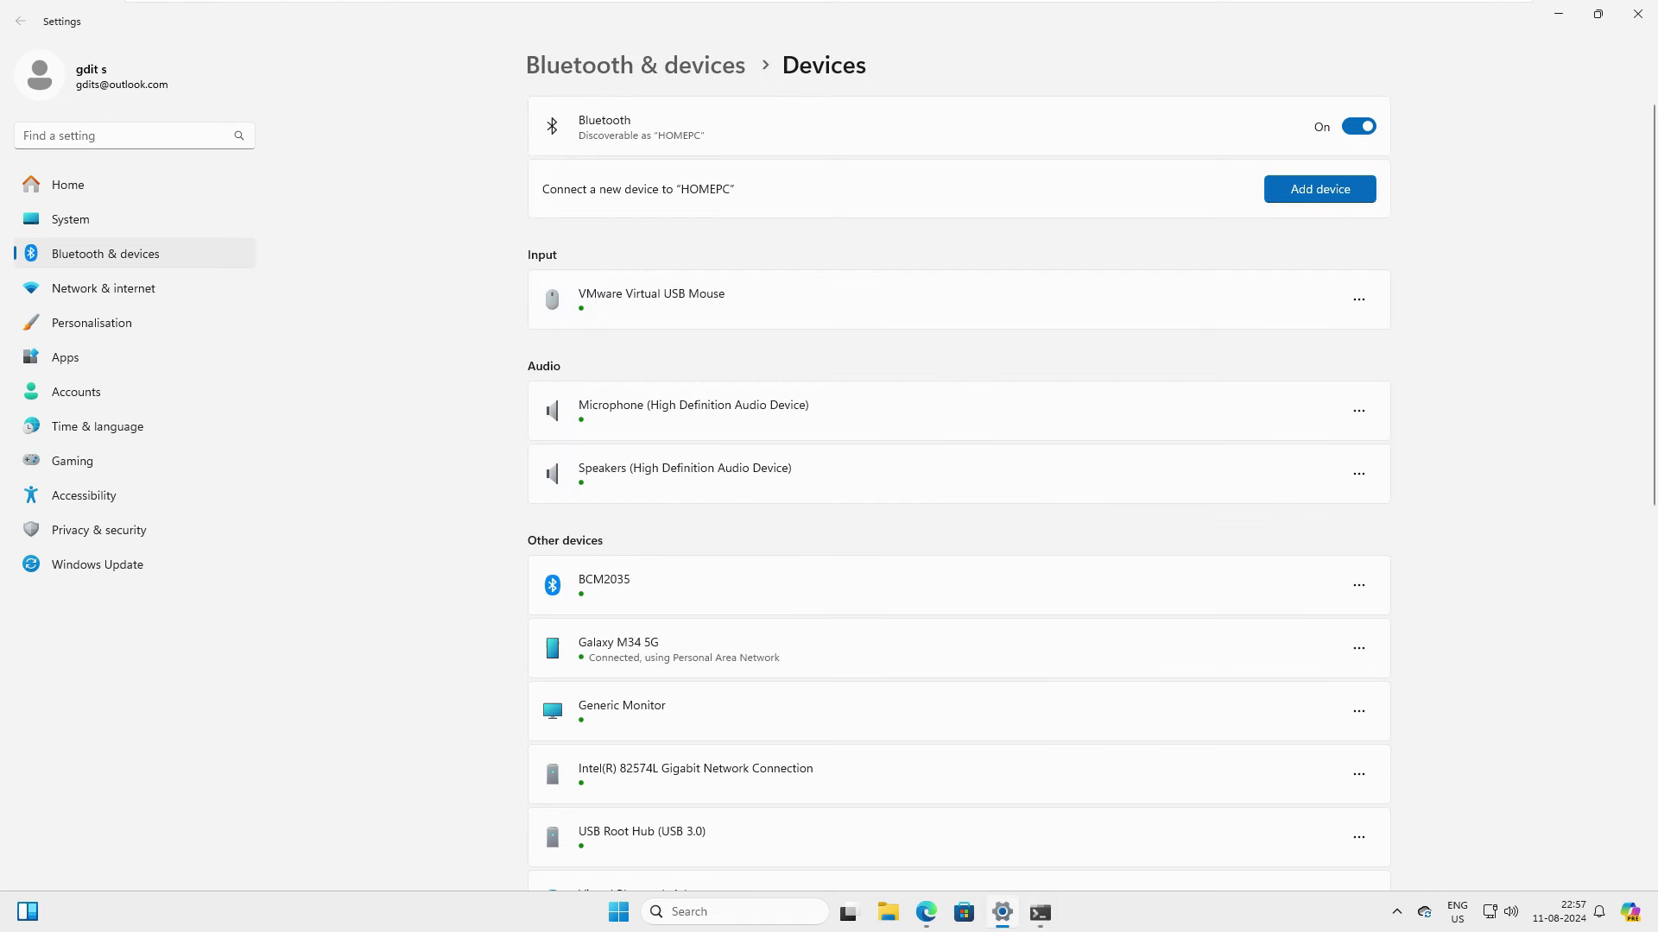
left_click(926, 912)
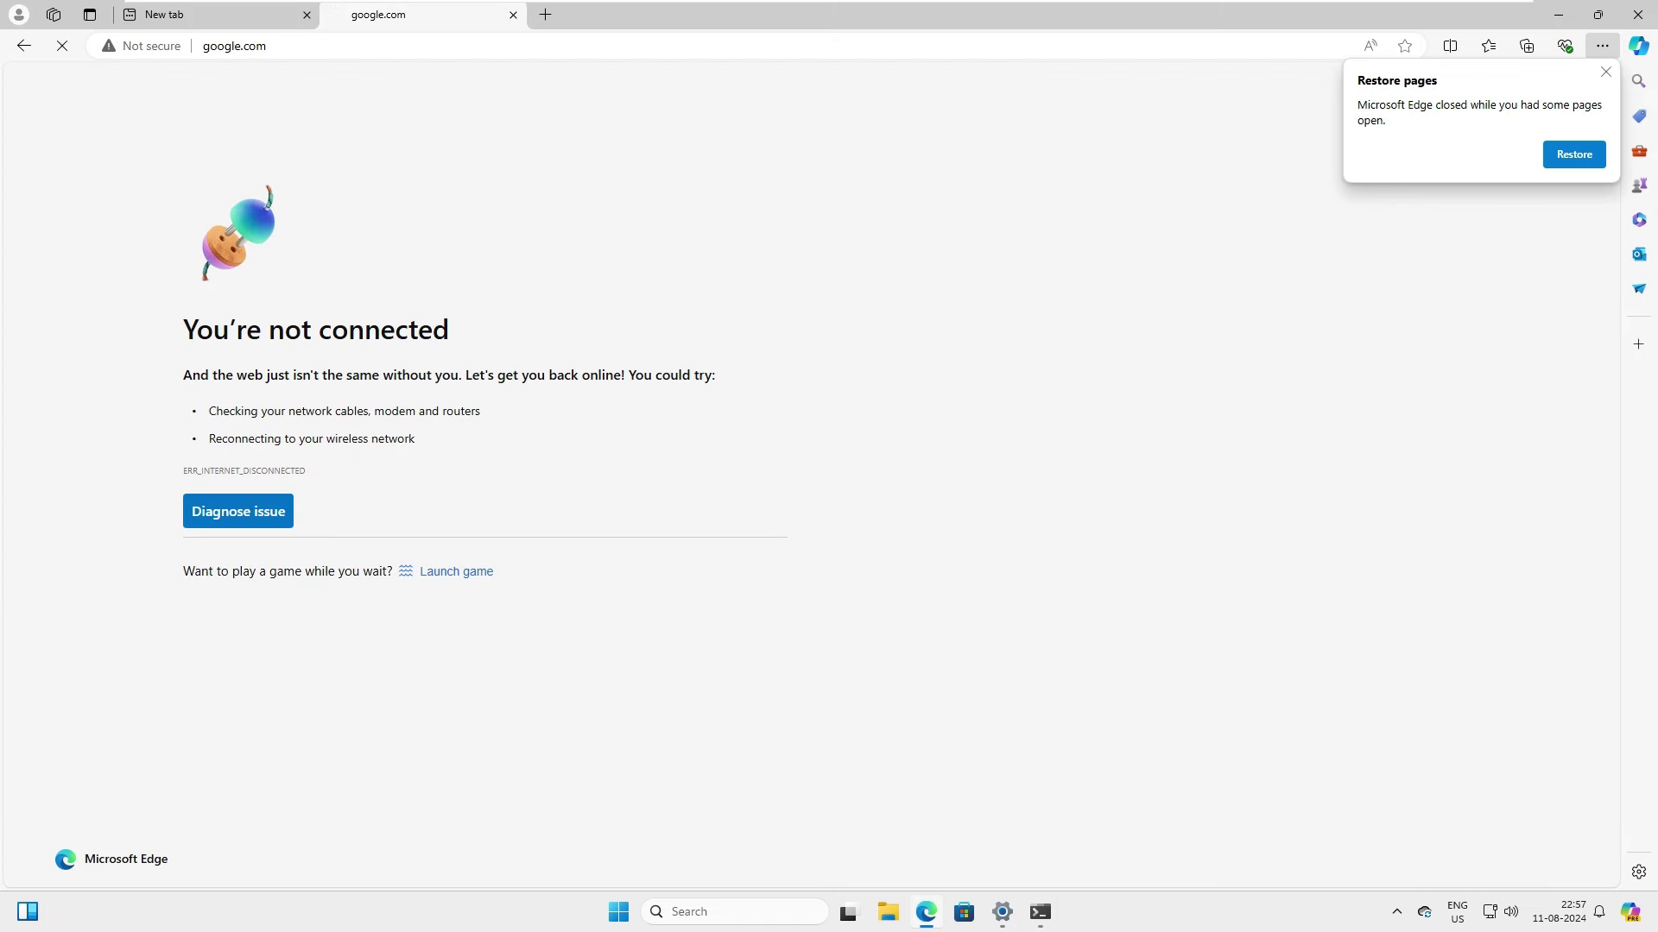
left_click(1605, 72)
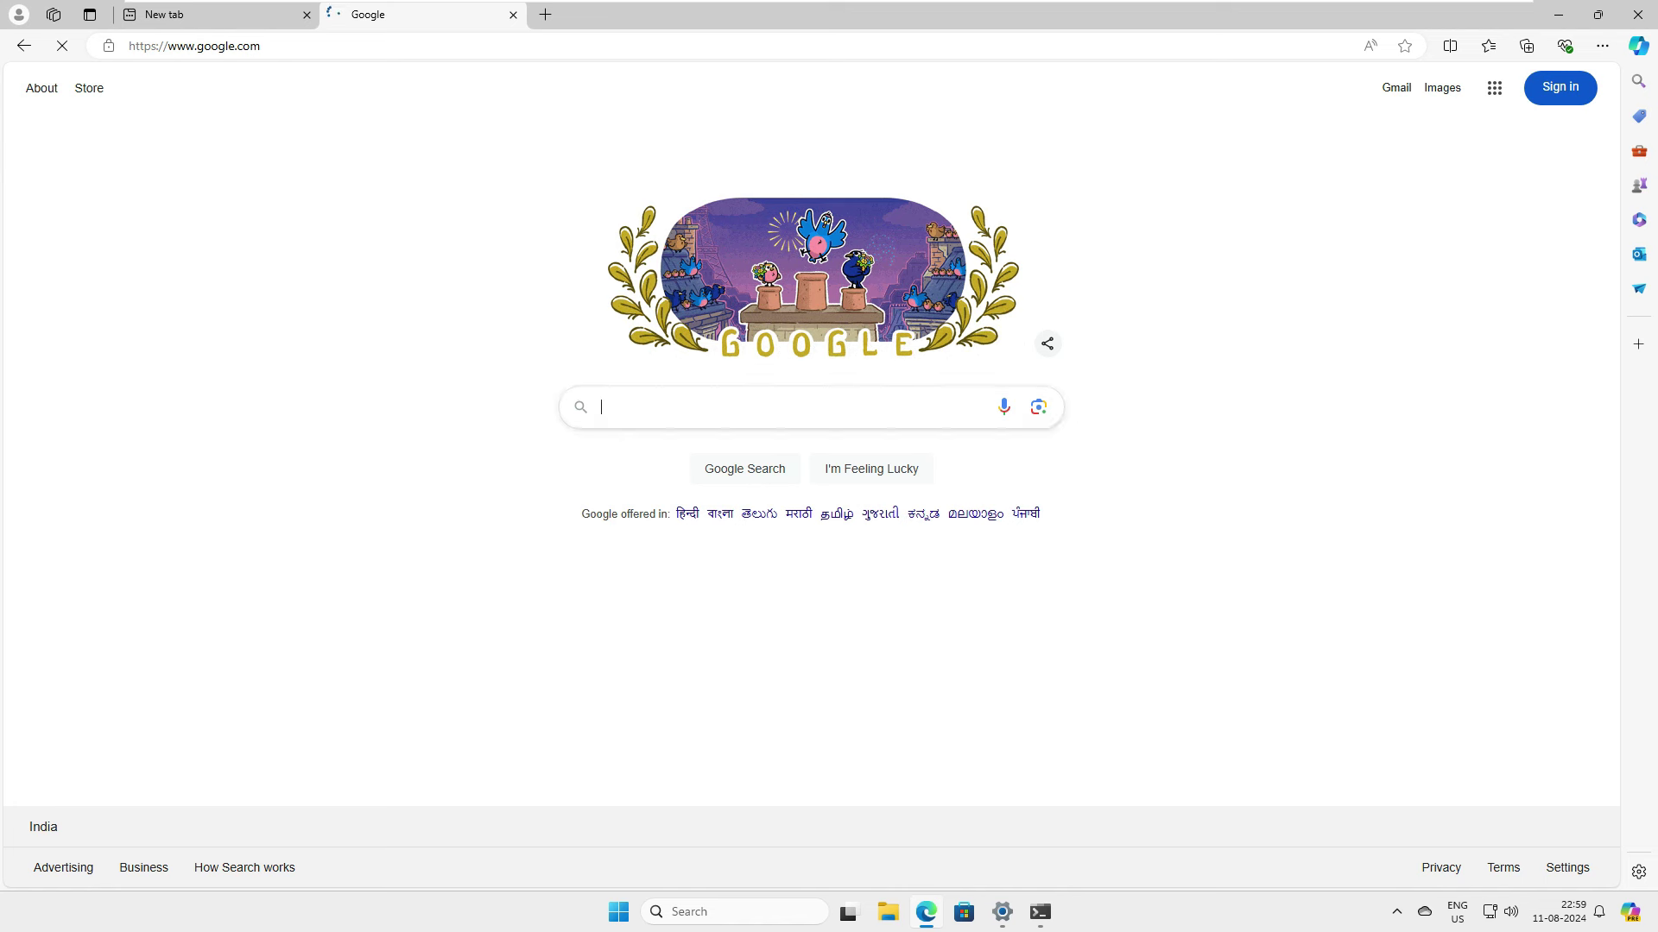
type("mac")
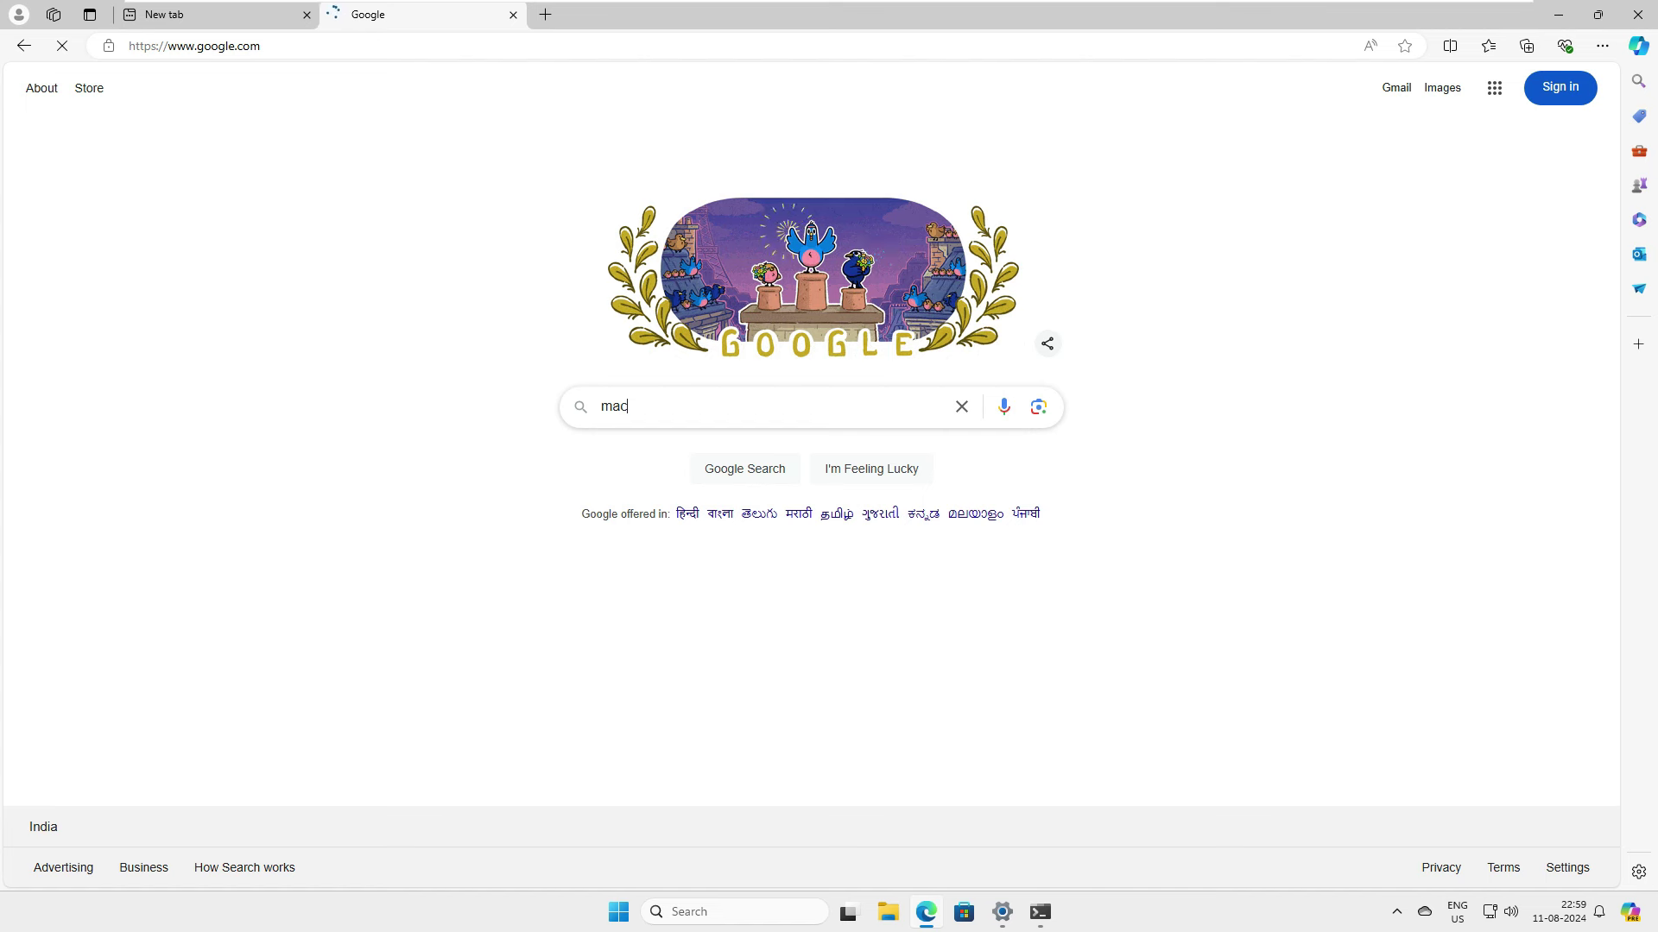
key("Return")
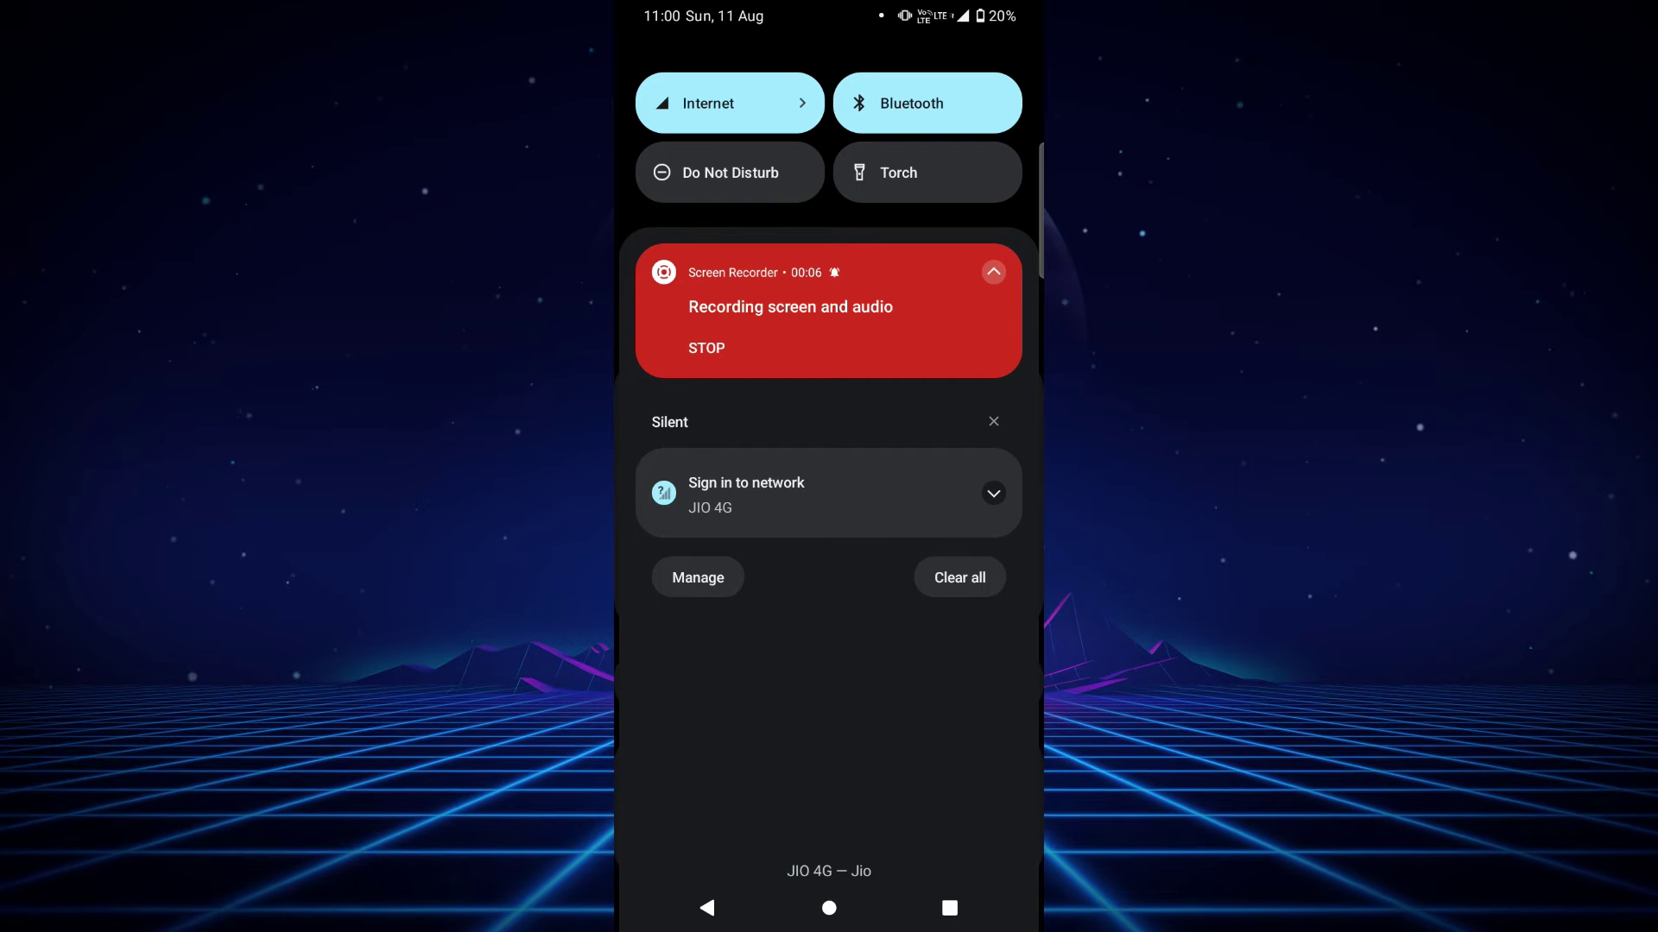
- Pair the moto e13 with Galaxy M34 5G through Bluetooth's Pair new device list
left_click_drag(828, 216, 829, 691)
left_click(906, 233)
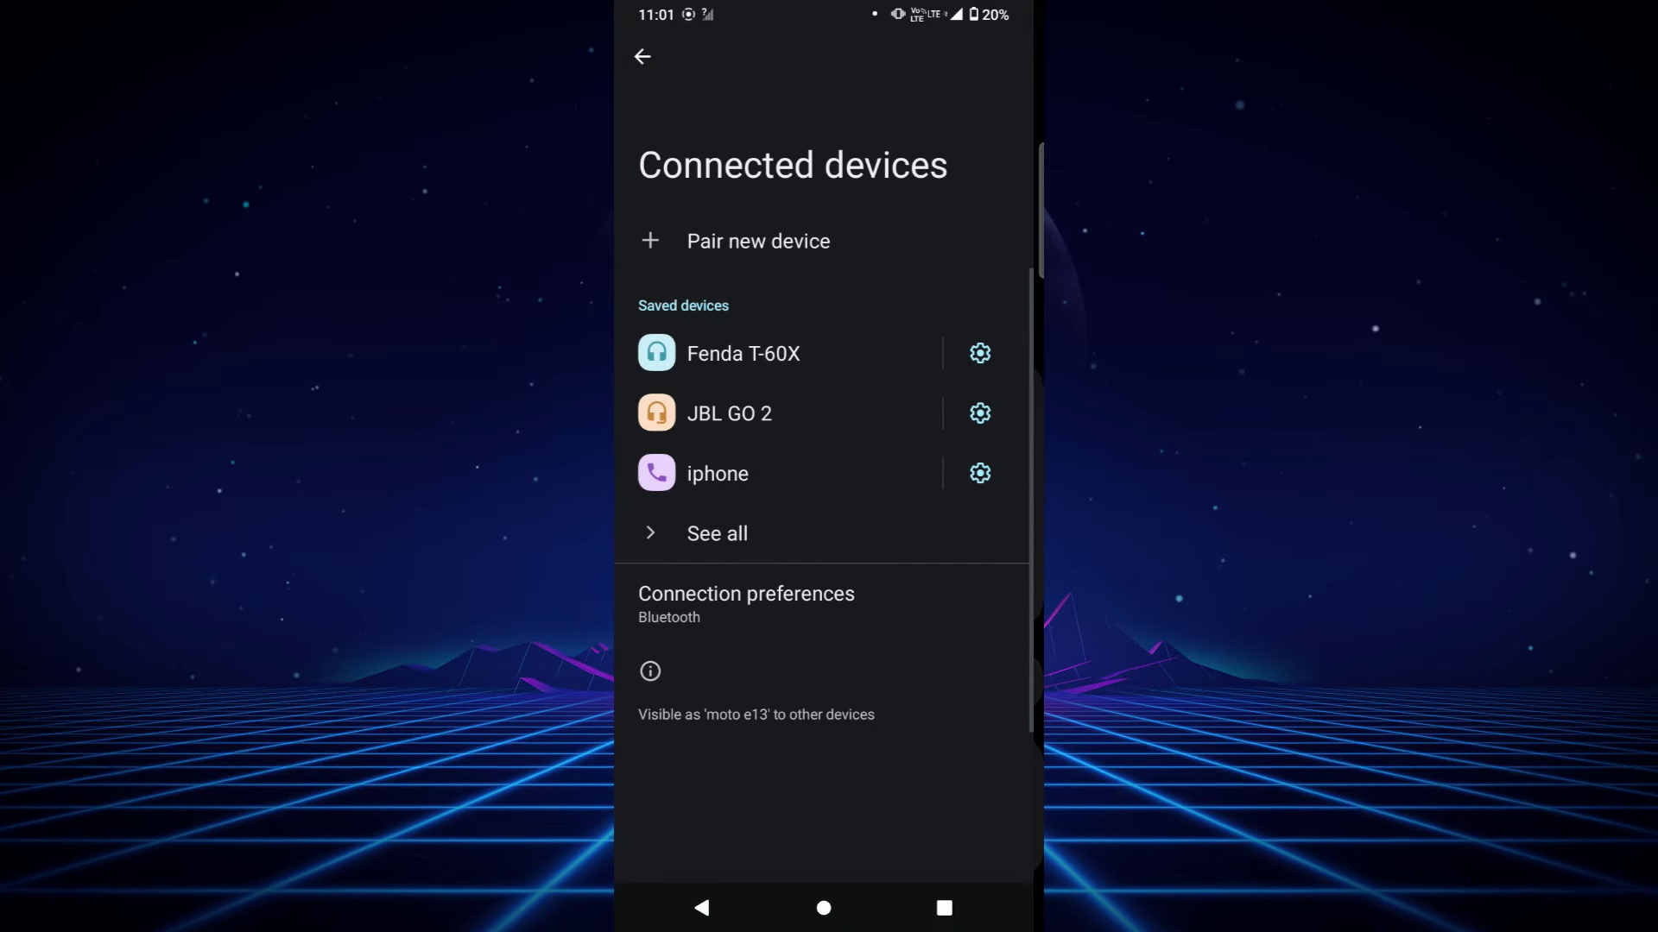
left_click(852, 259)
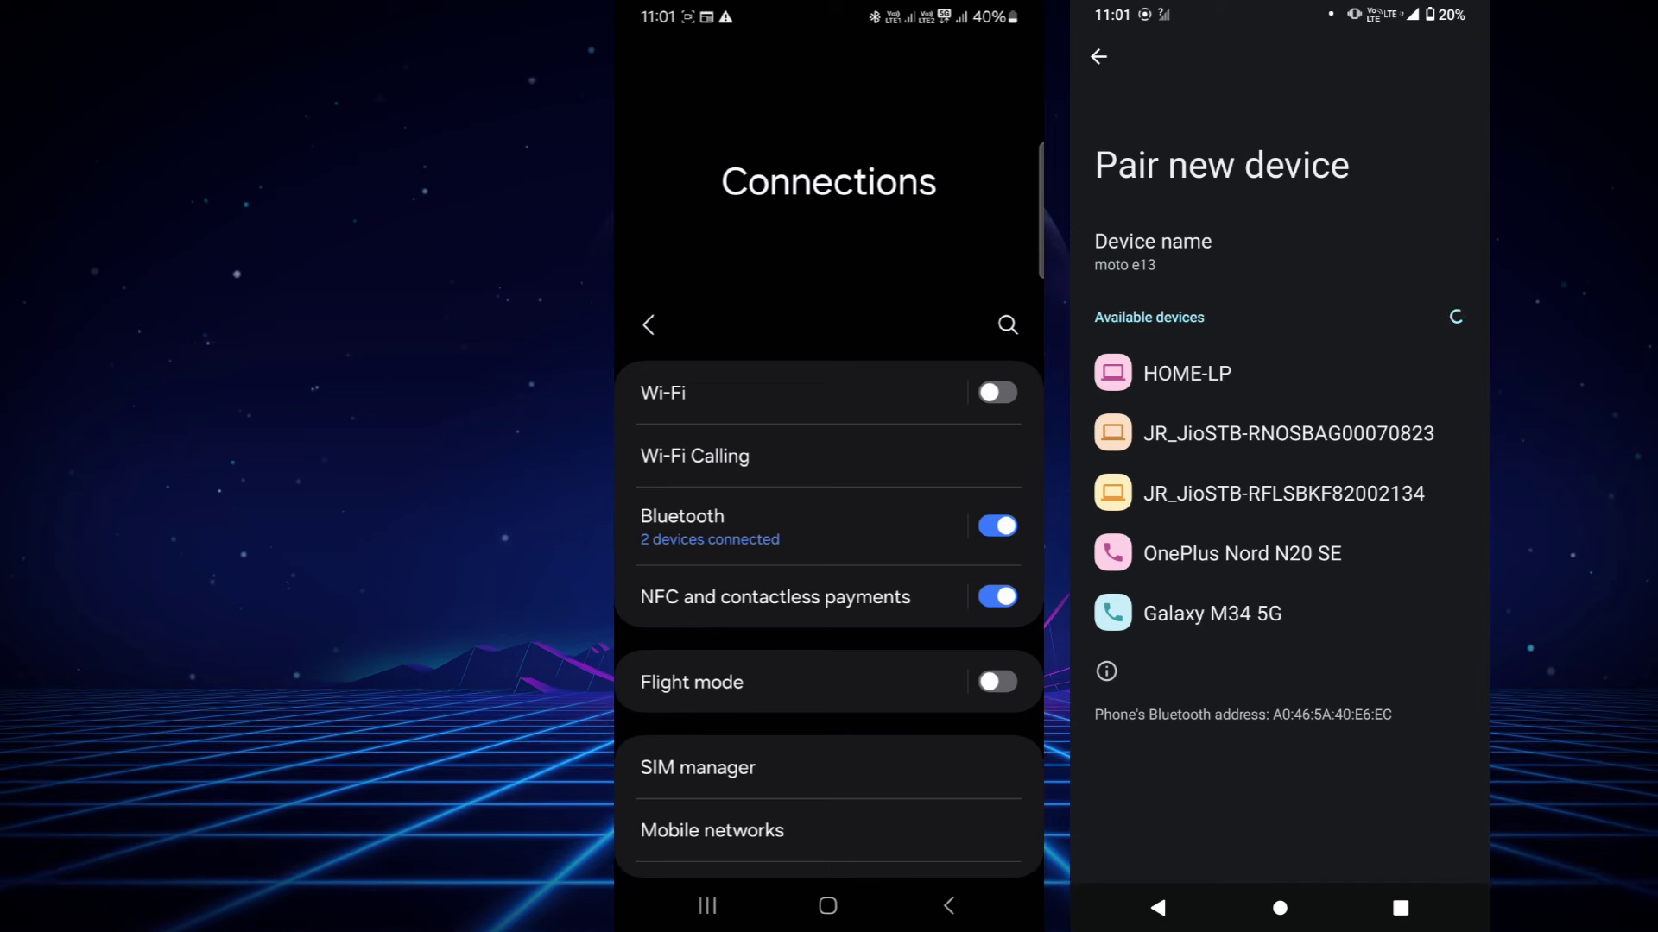
left_click(1299, 619)
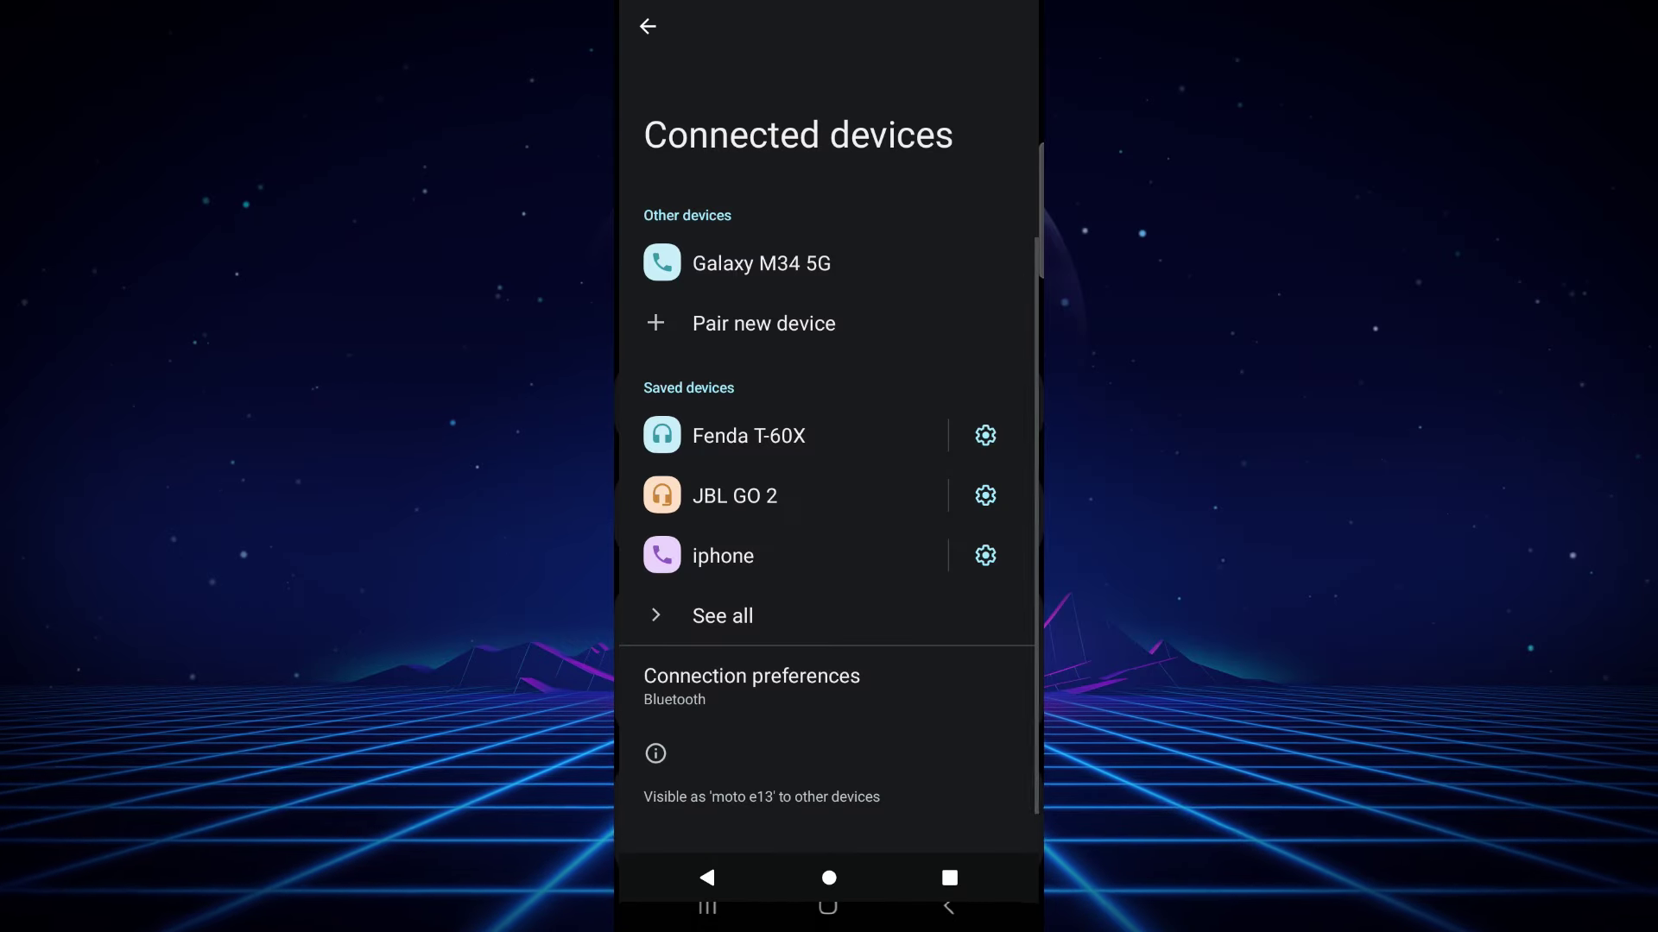
left_click_drag(887, 8, 887, 535)
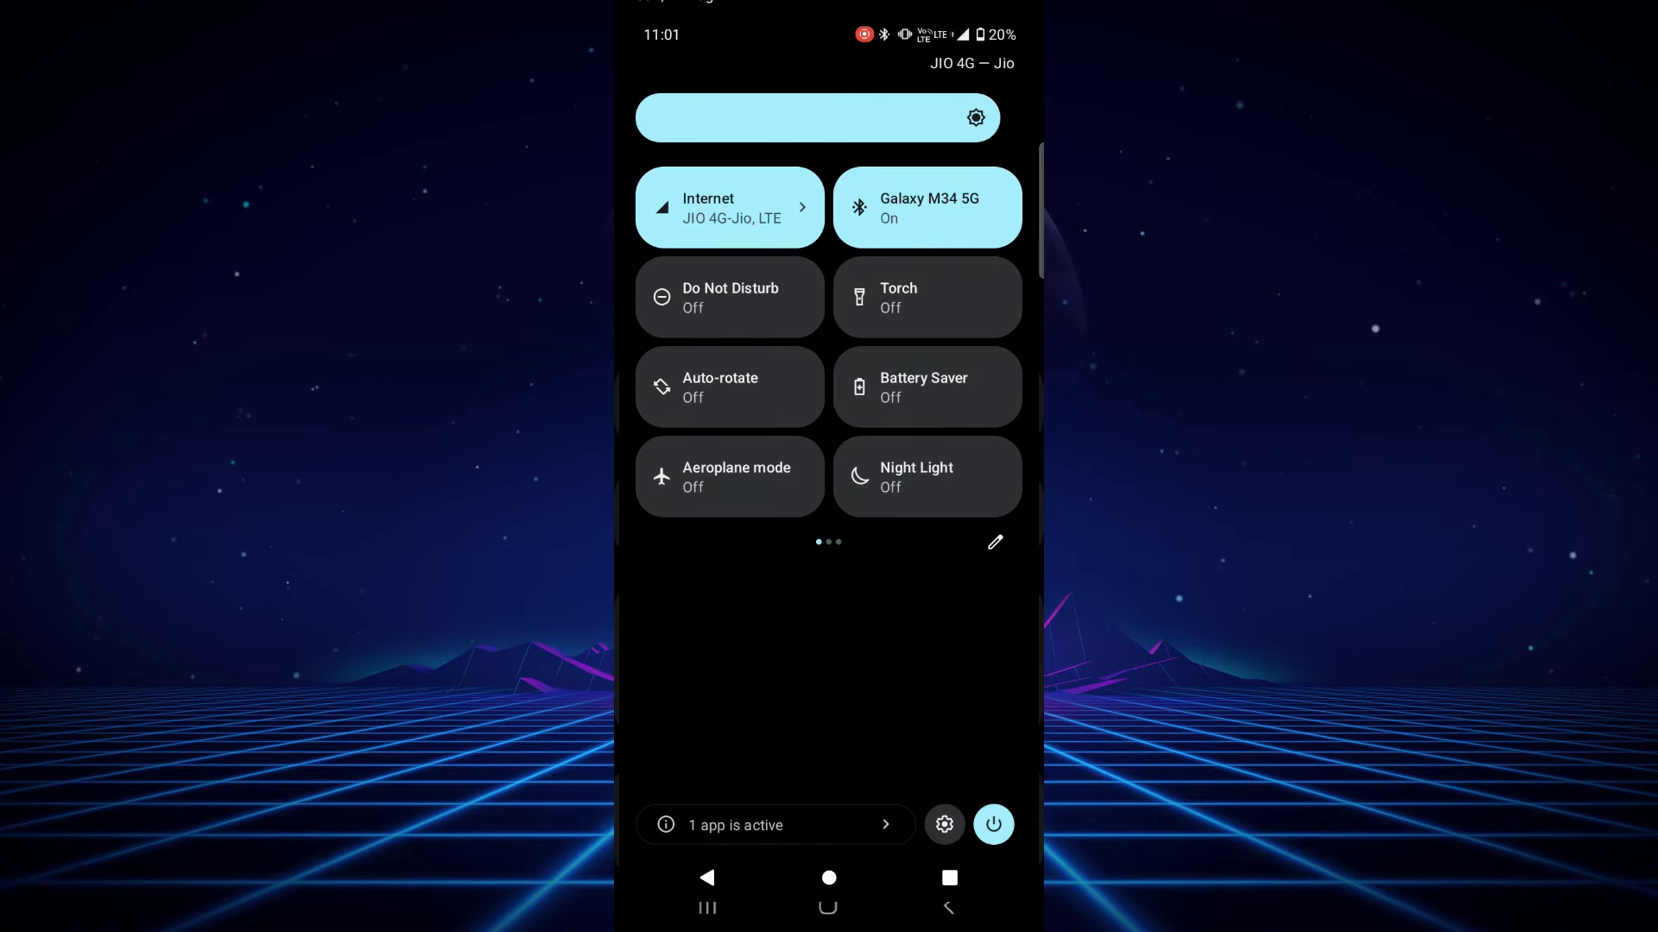
- Turn off Jio mobile data from the phone's Internet quick-settings tile
left_click(802, 207)
left_click(957, 267)
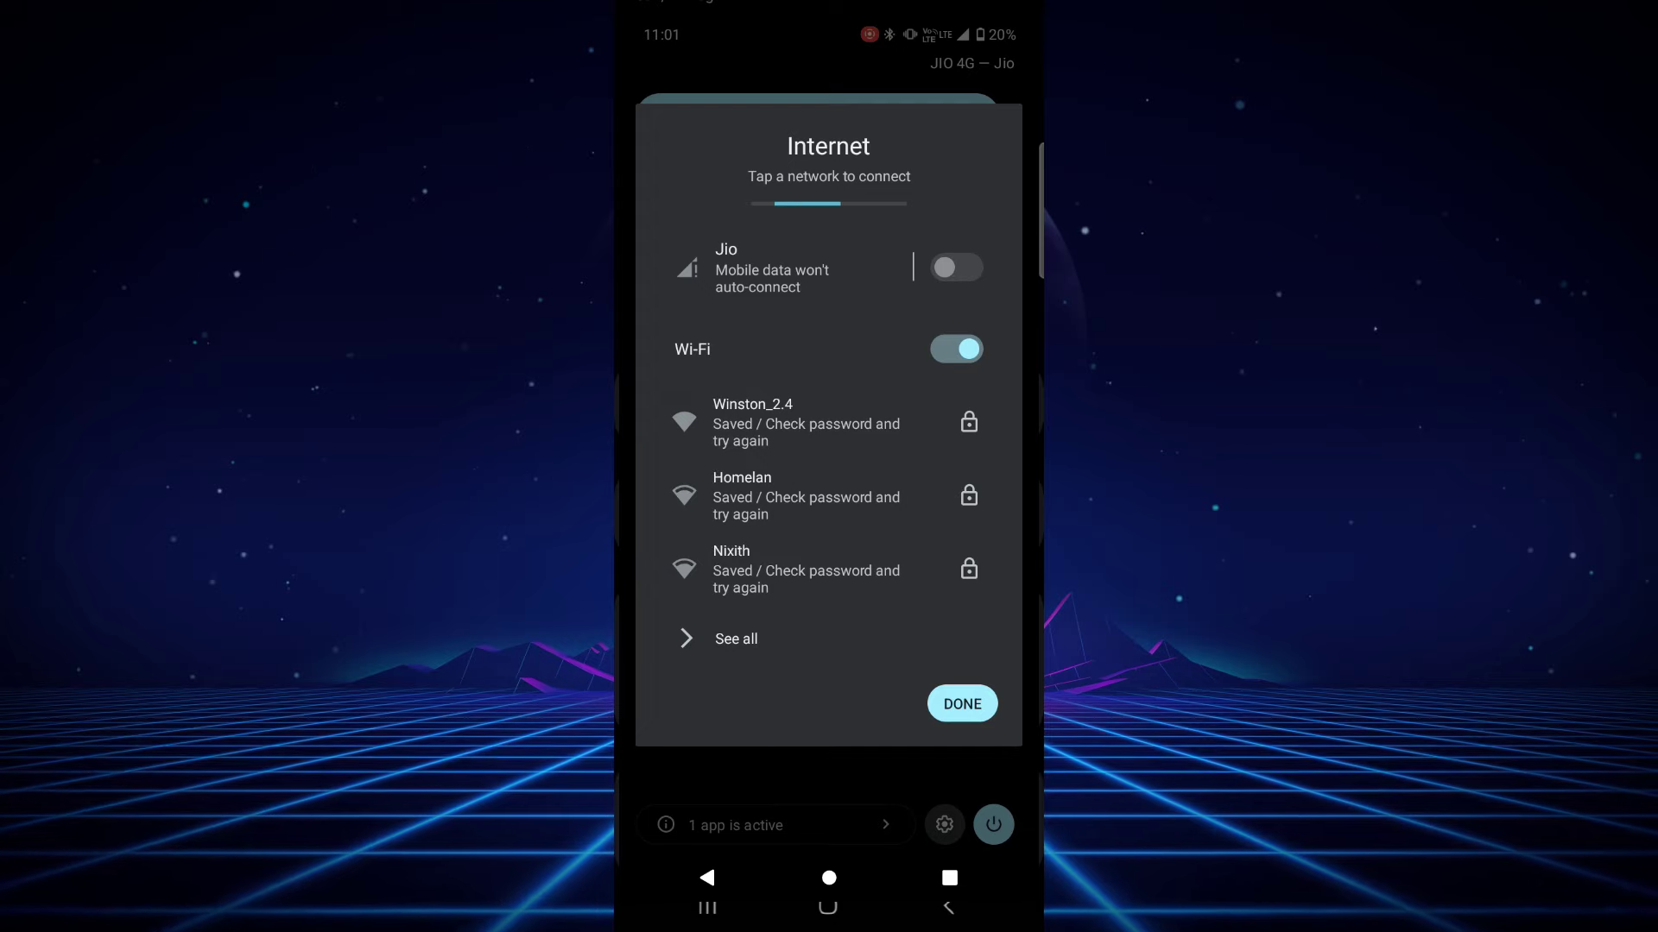
left_click(962, 704)
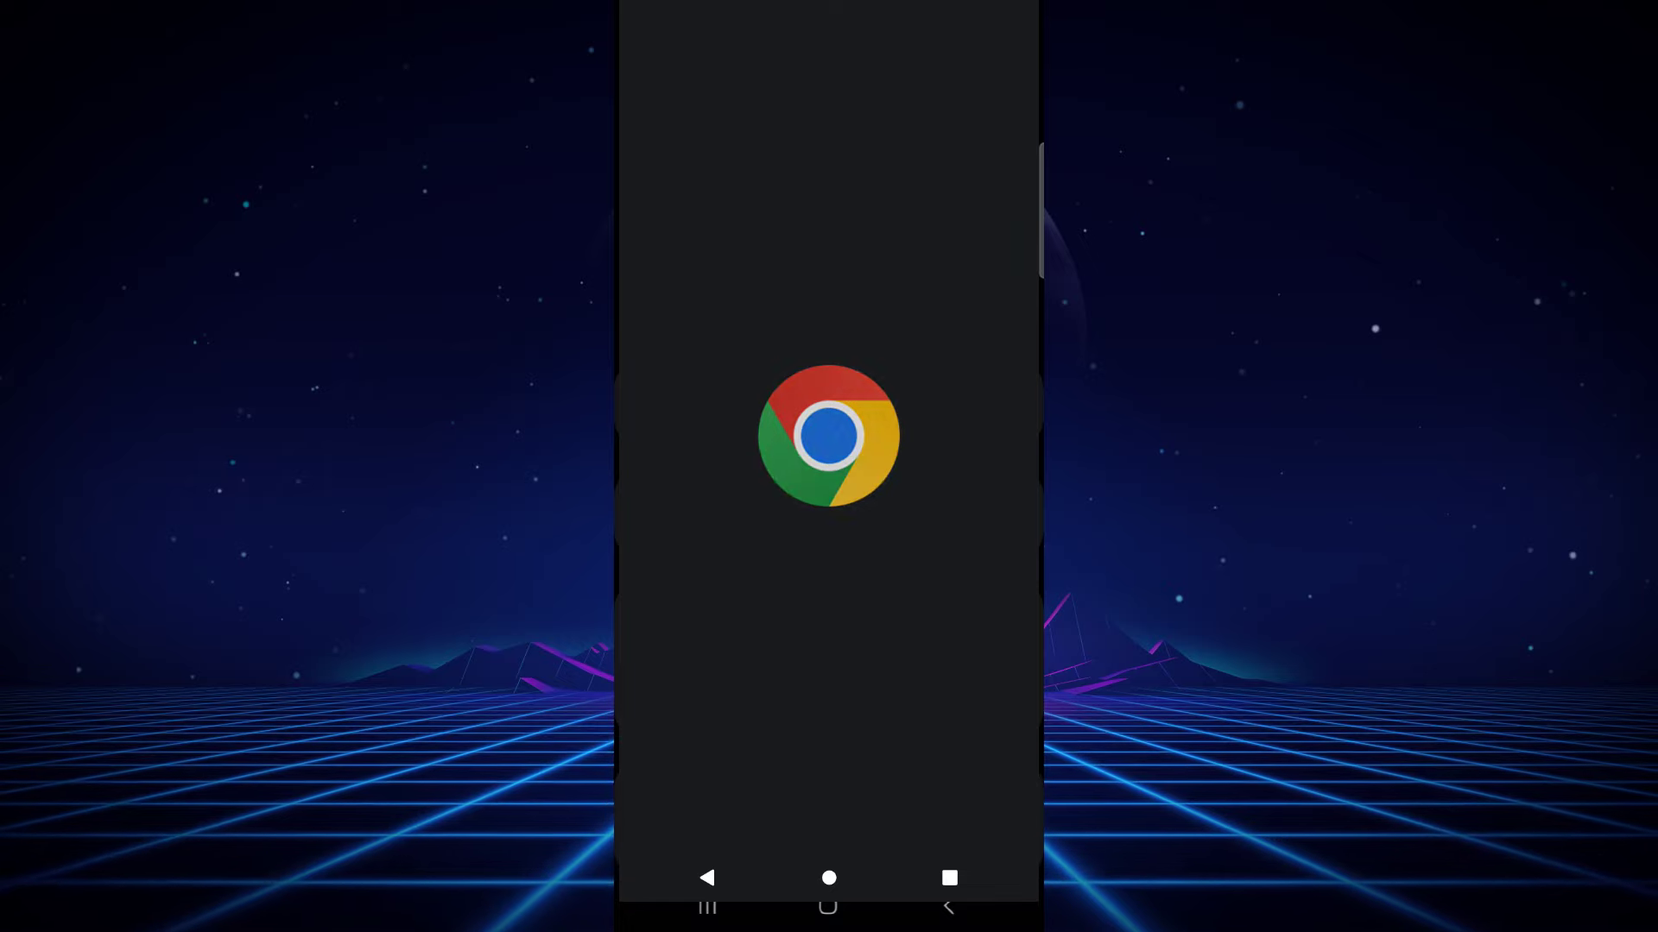
- Close the Buy Cubelelo and Speedtest tabs in Chrome
left_click(965, 27)
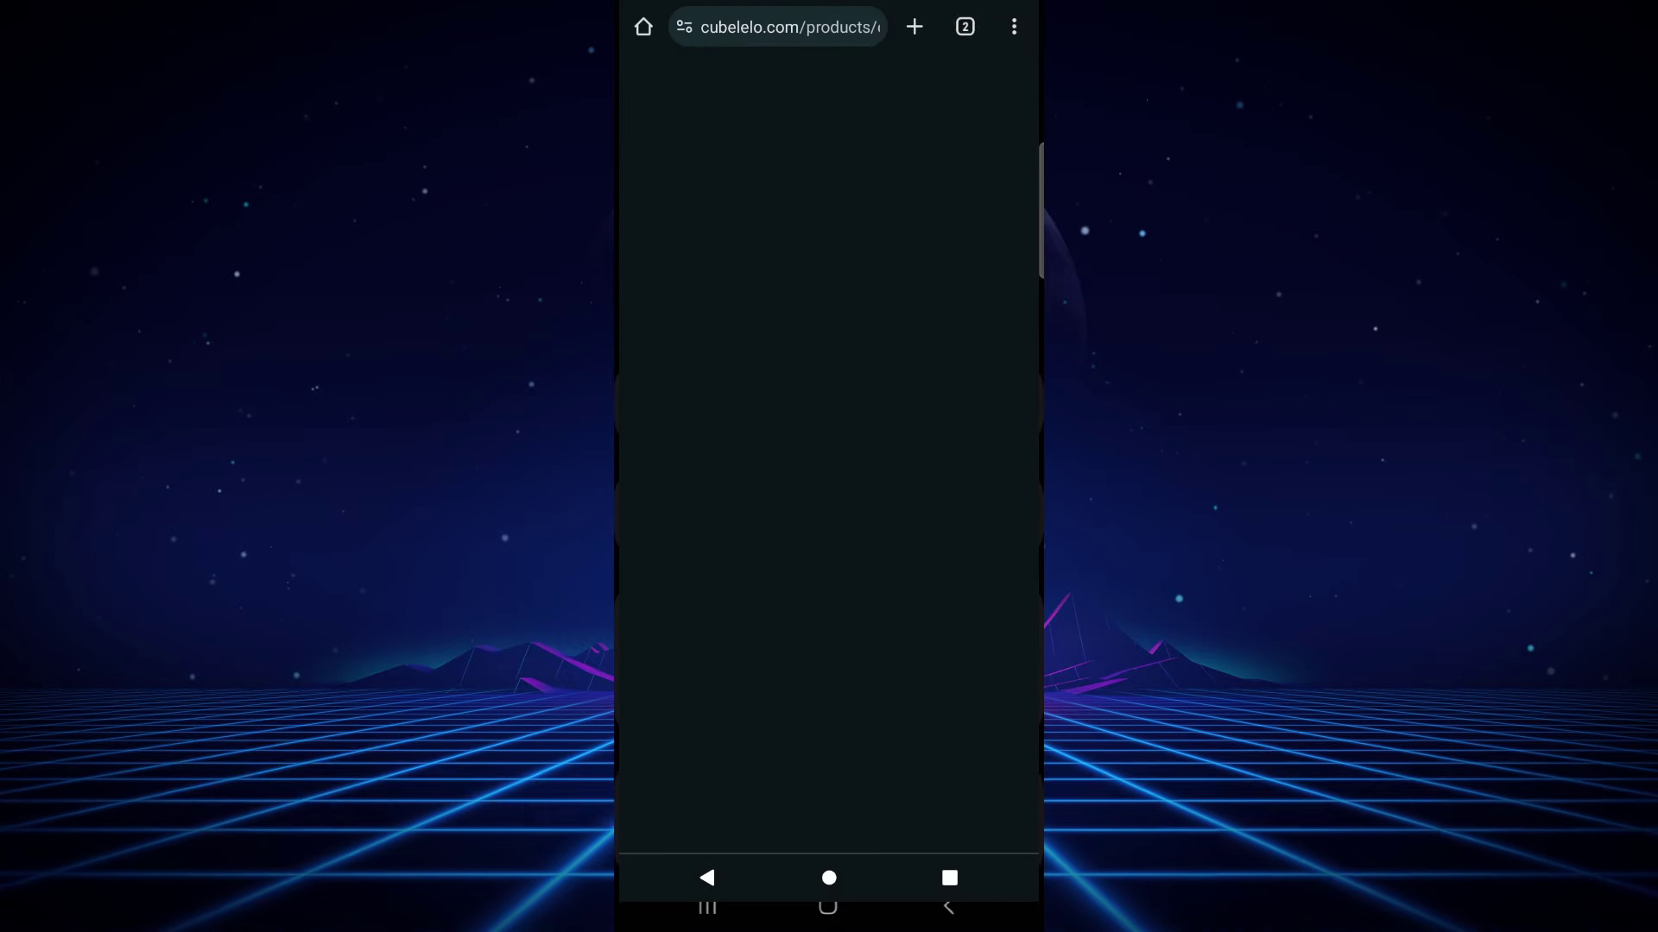
left_click(1002, 105)
left_click(800, 105)
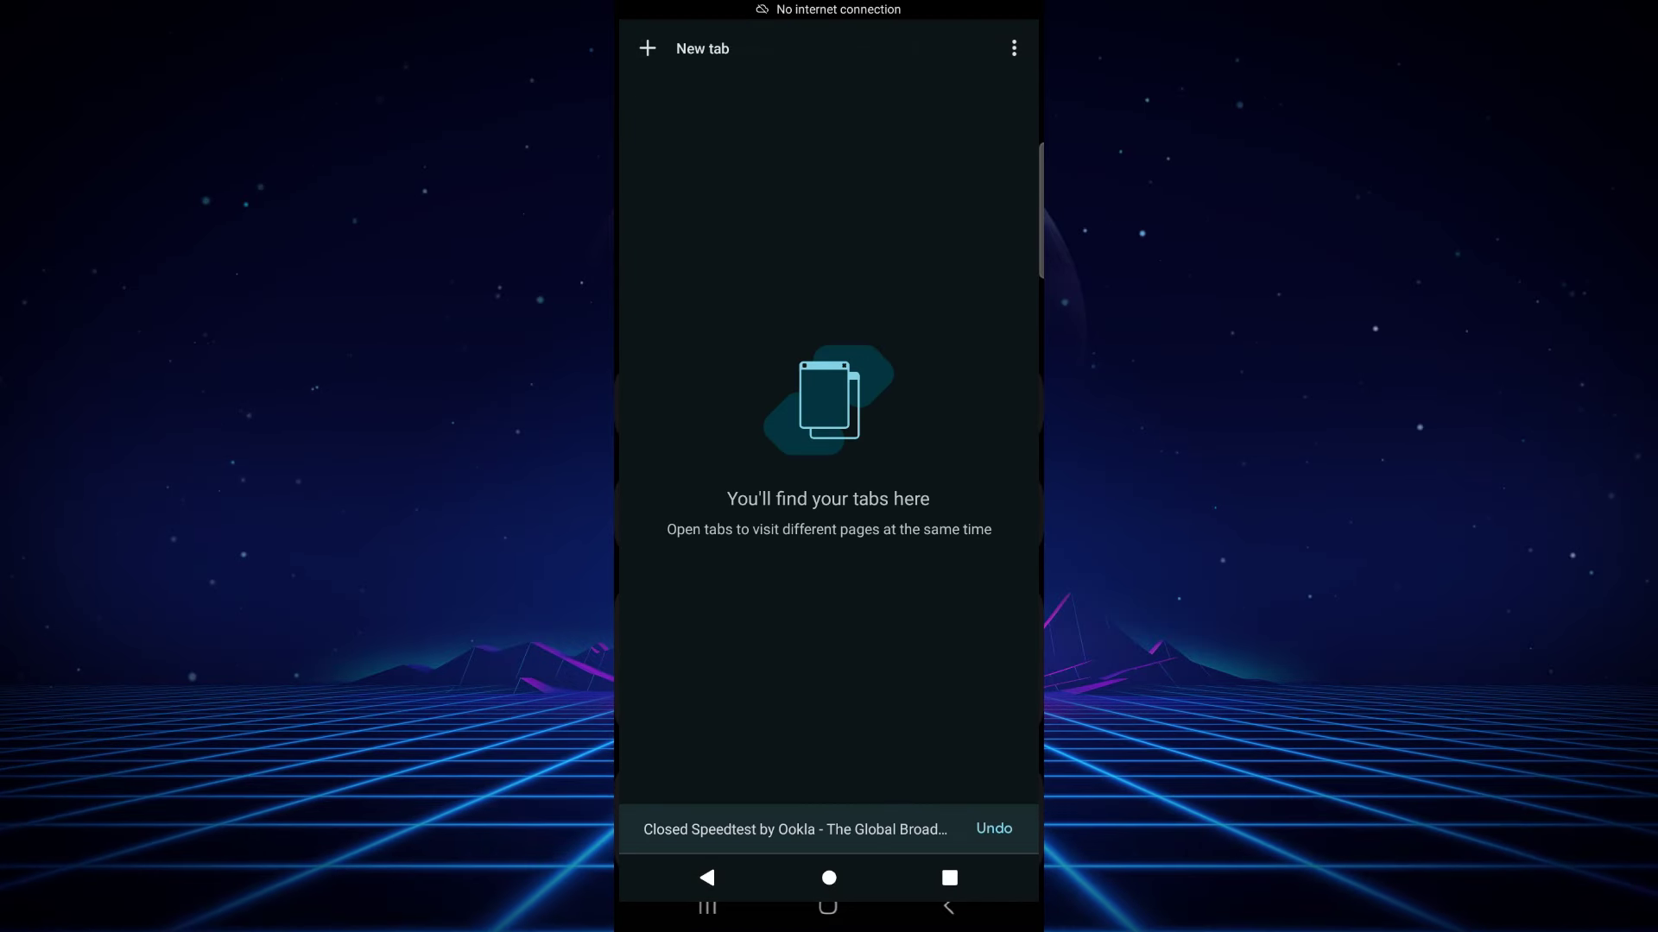
- Open a new tab and search Google for 'speed test' from the suggestions
left_click(682, 48)
left_click(844, 189)
left_click(852, 113)
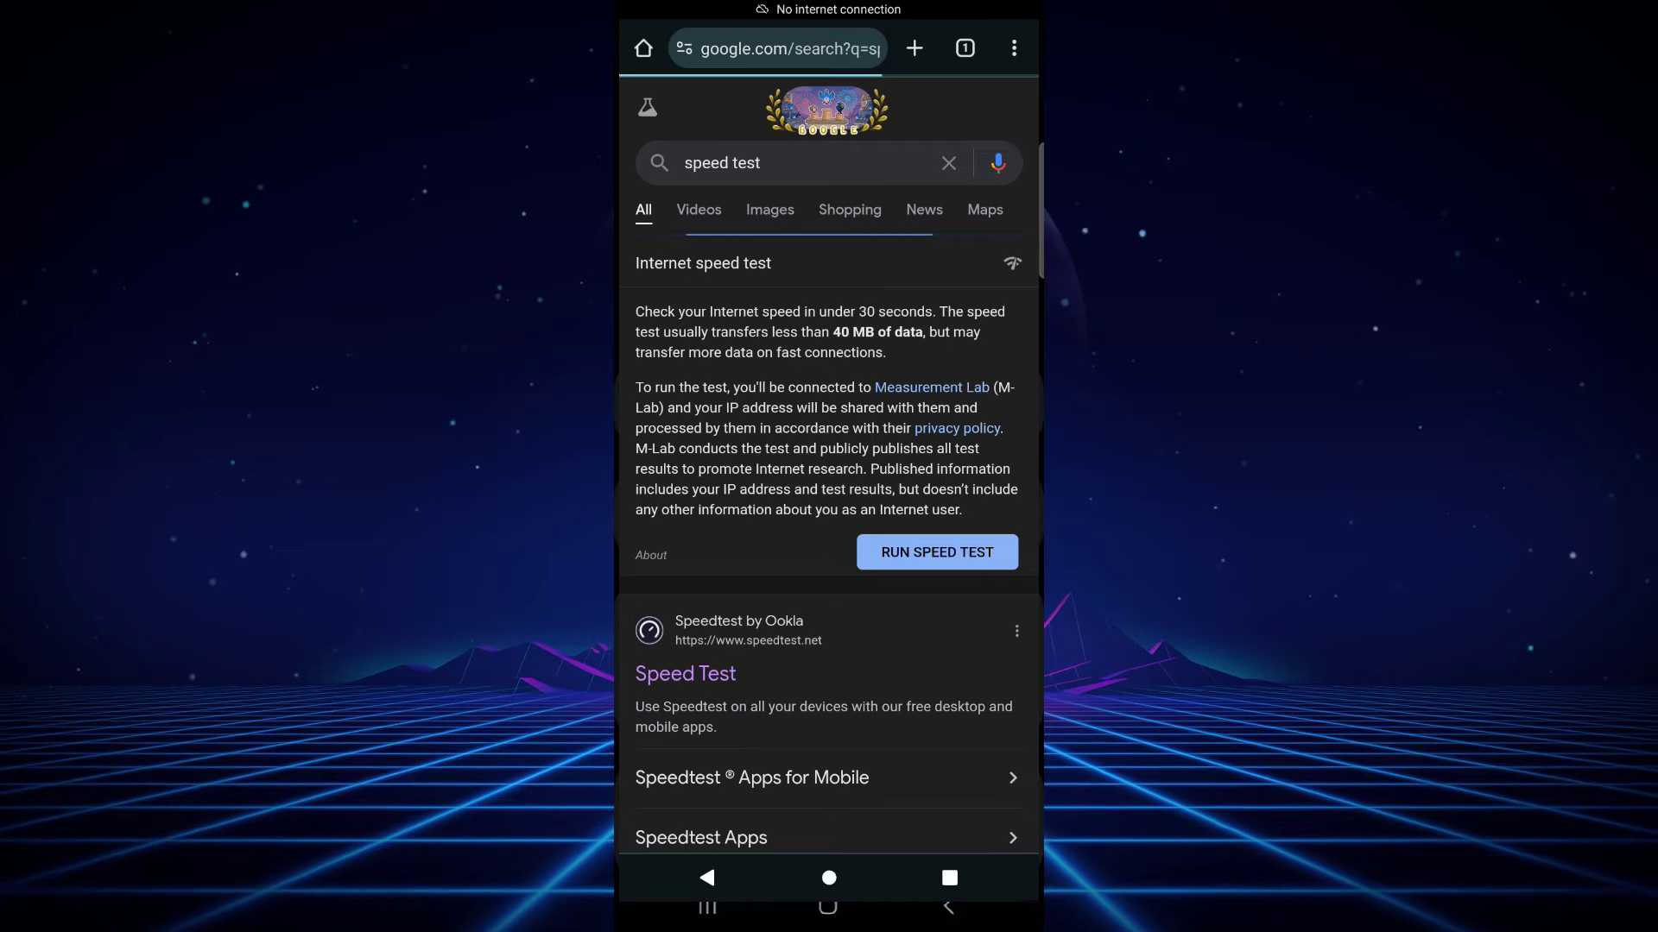
scroll(917, 592, "down", 5)
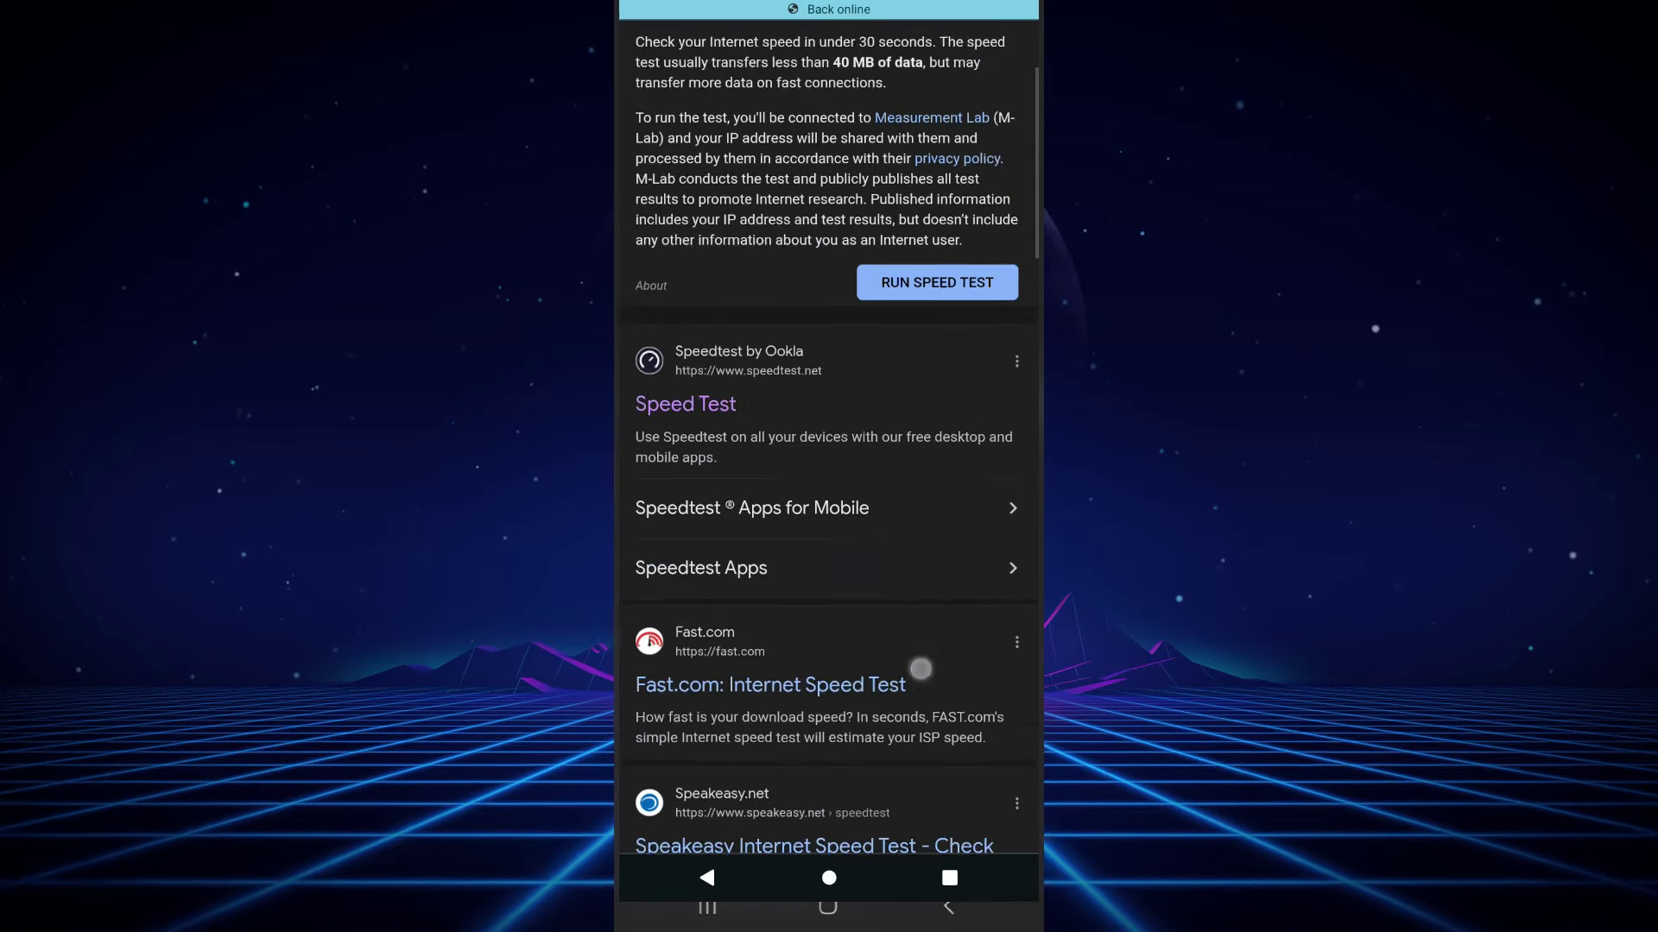
scroll(920, 669, "up", 5)
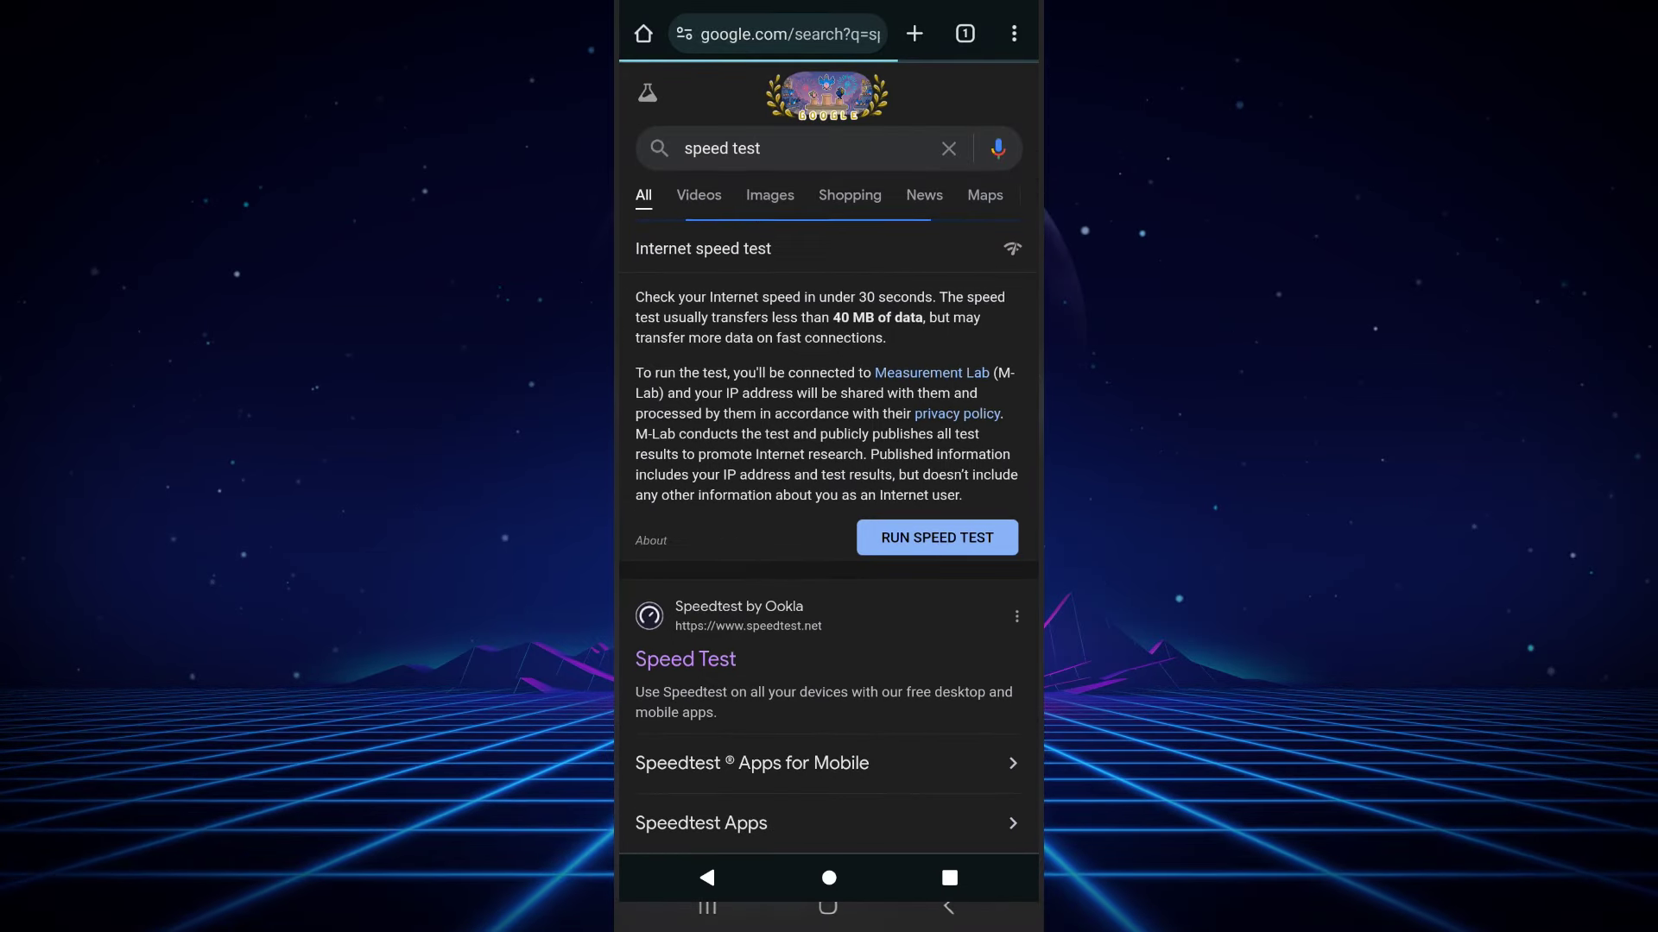